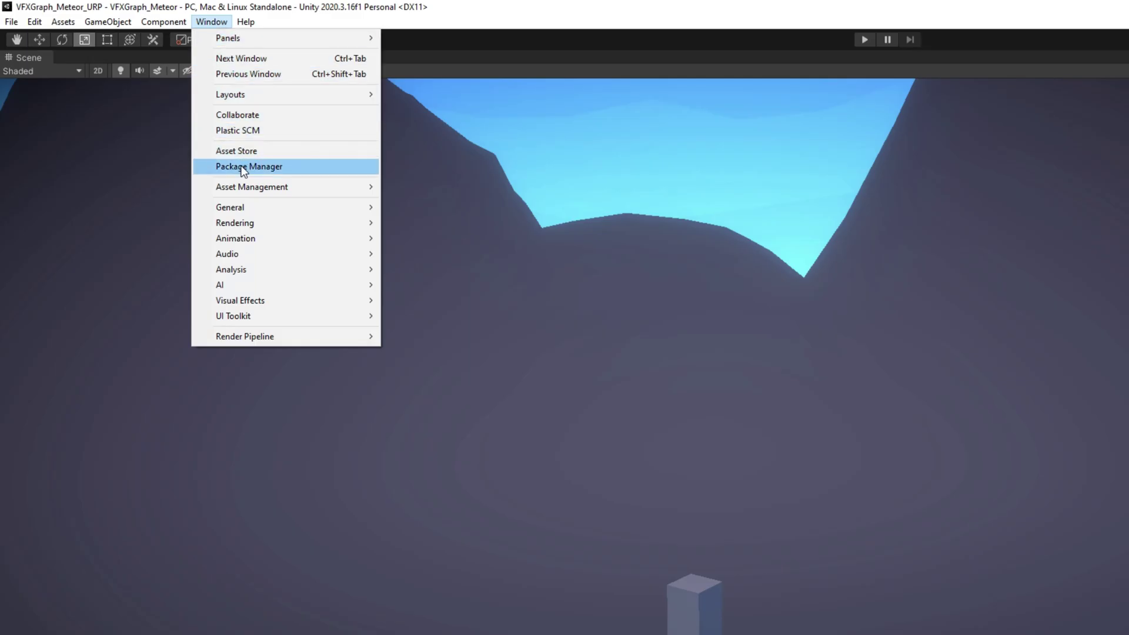
# Step: Check the Visual Effect Graph package in the Package Manager and the Experimental Operators/Blocks option in the Visual Effects preferences
pyautogui.click(247, 167)
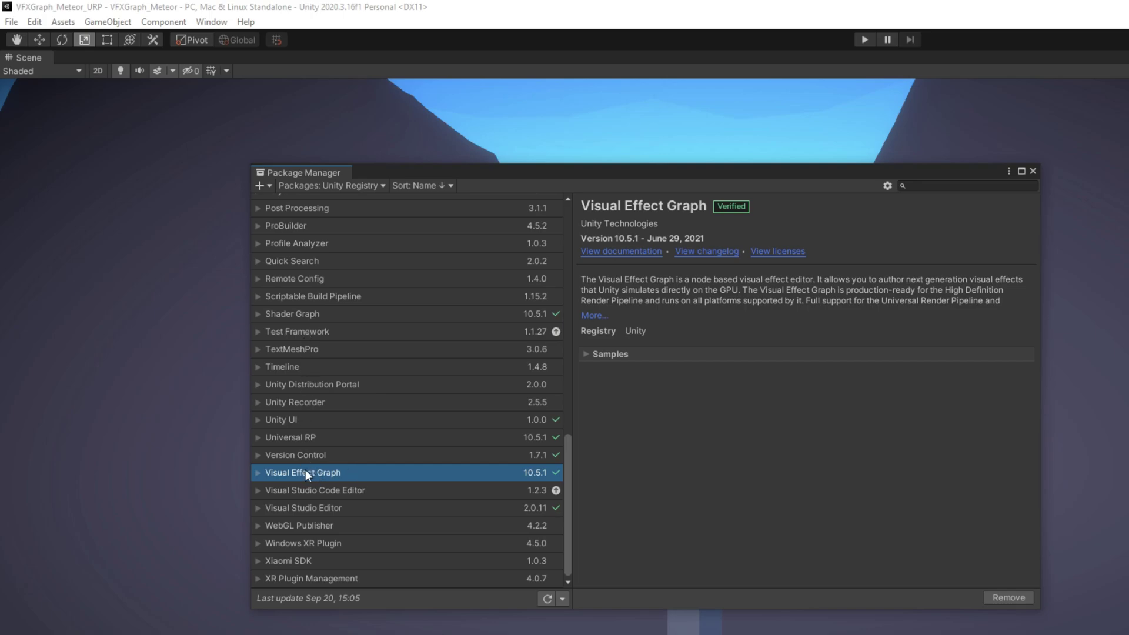
pyautogui.click(37, 24)
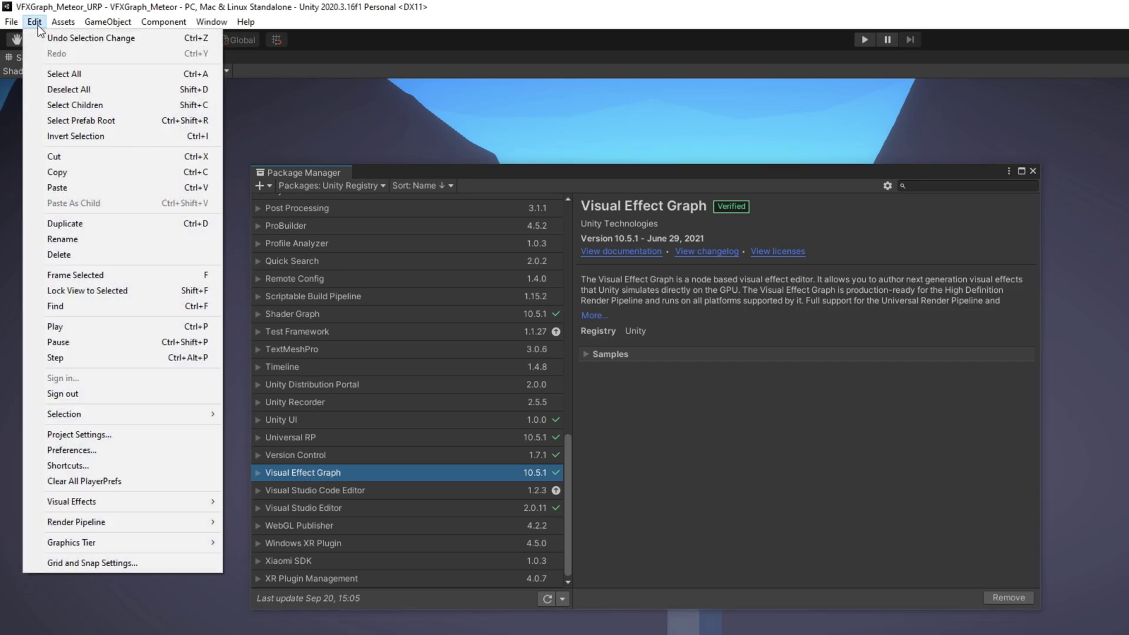
pyautogui.click(101, 450)
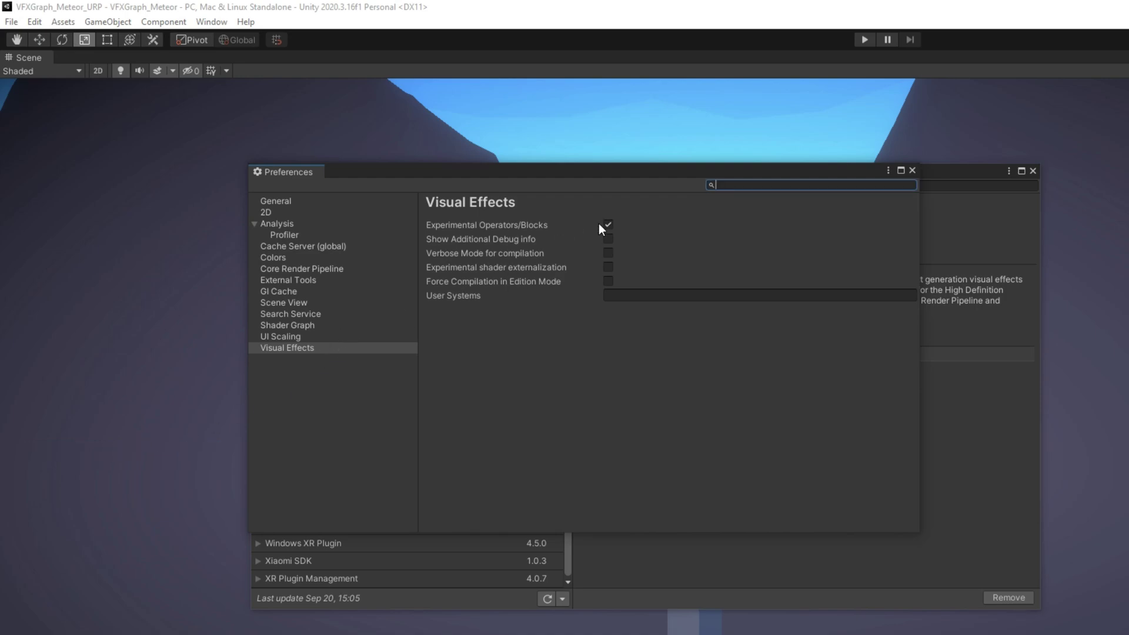
pyautogui.click(913, 171)
pyautogui.click(1031, 172)
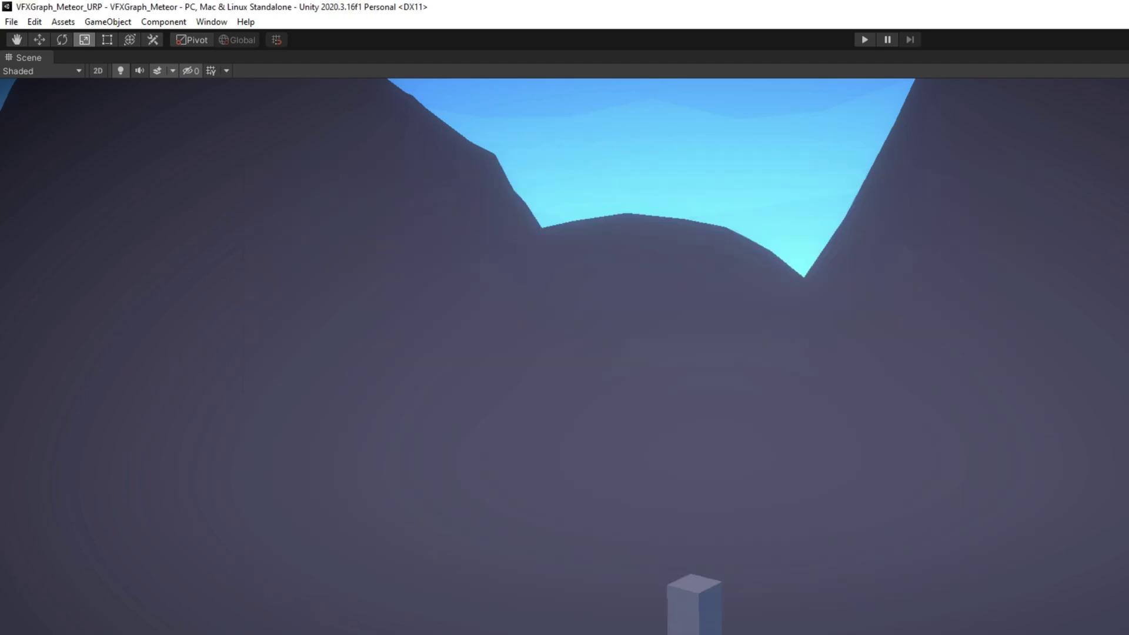
# Step: Examine the existing vfxgraph_MeteorRain effect and its properties in the scene
pyautogui.click(957, 158)
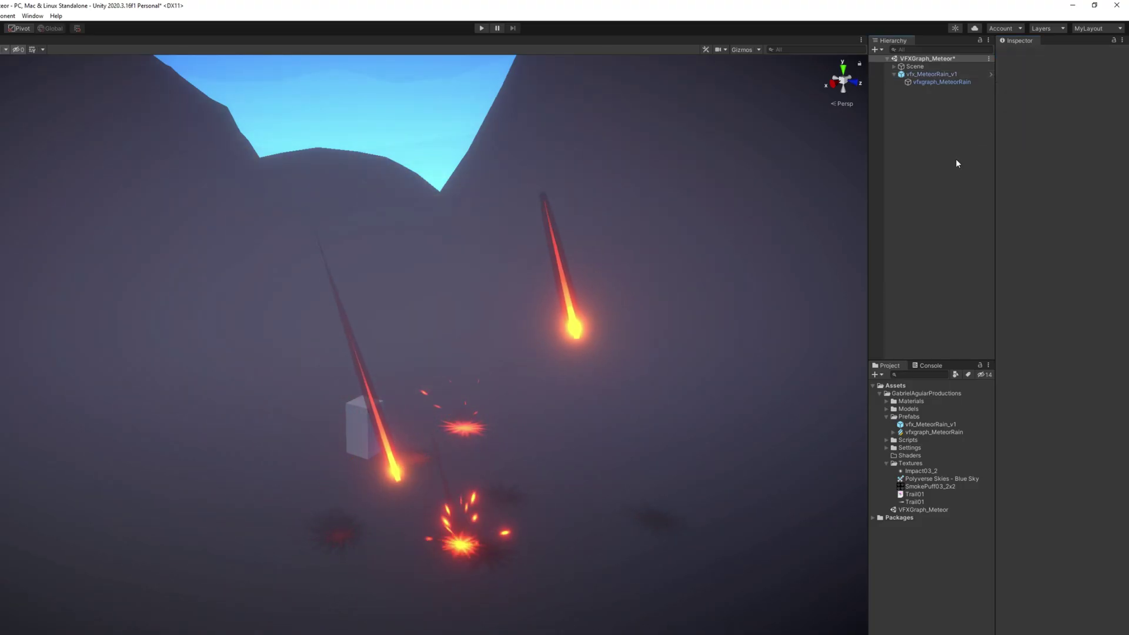
pyautogui.click(942, 82)
pyautogui.moveTo(1096, 308); pyautogui.dragTo(1030, 311)
pyautogui.moveTo(923, 326); pyautogui.dragTo(687, 327)
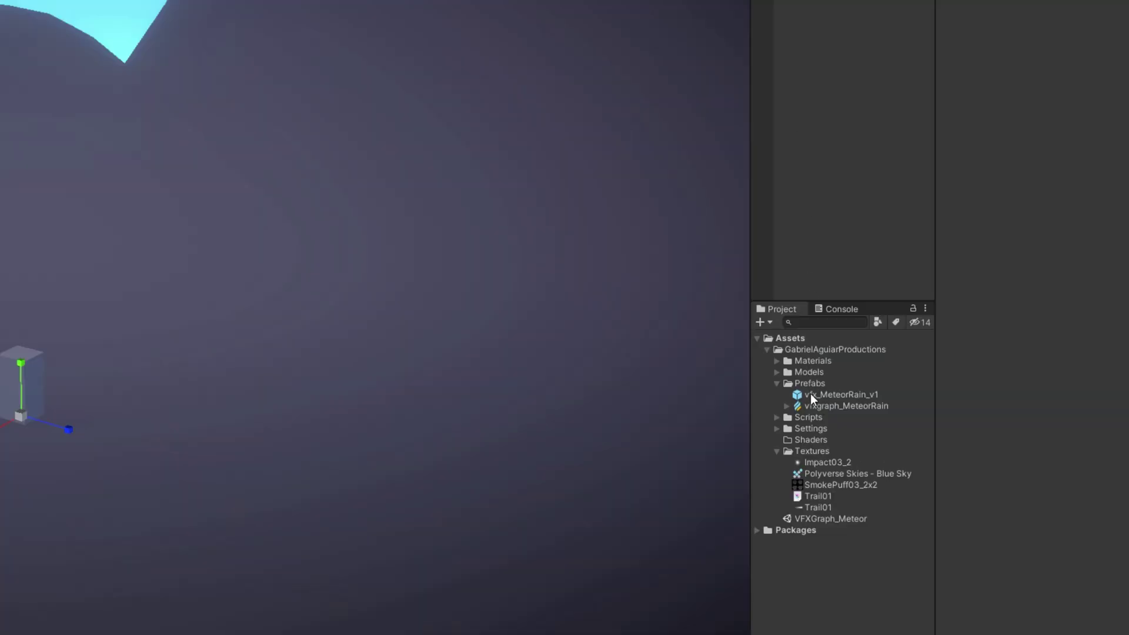
# Step: Create a Visual Effect Graph asset named vfxgraph_MeteorRain_tut in the Prefabs folder
pyautogui.rightClick(820, 385)
pyautogui.moveTo(851, 399)
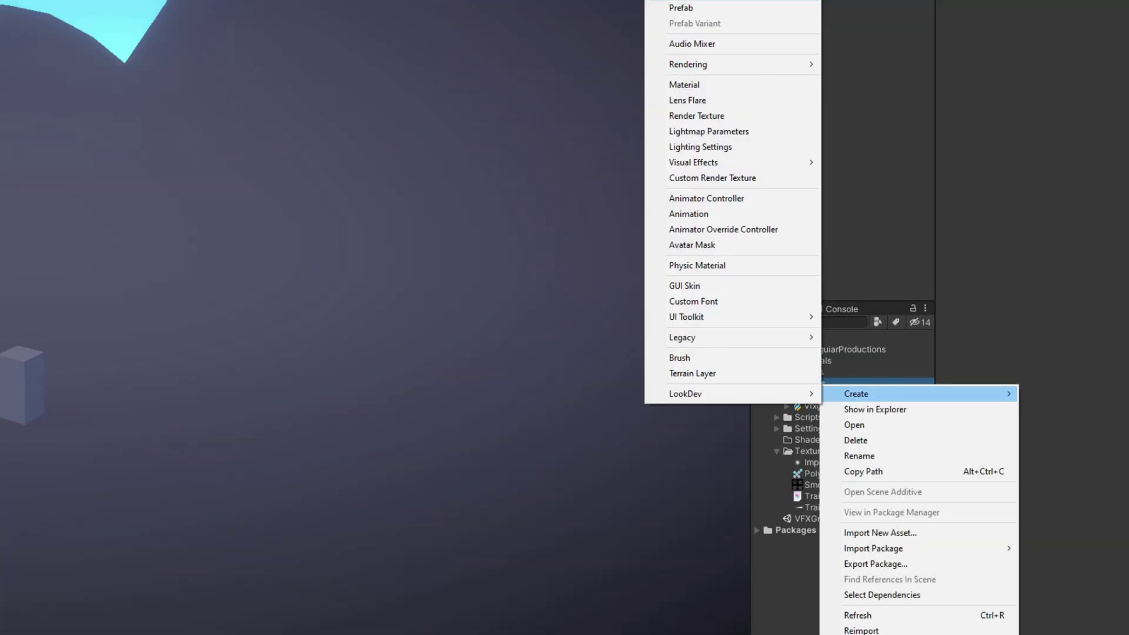
pyautogui.moveTo(729, 161)
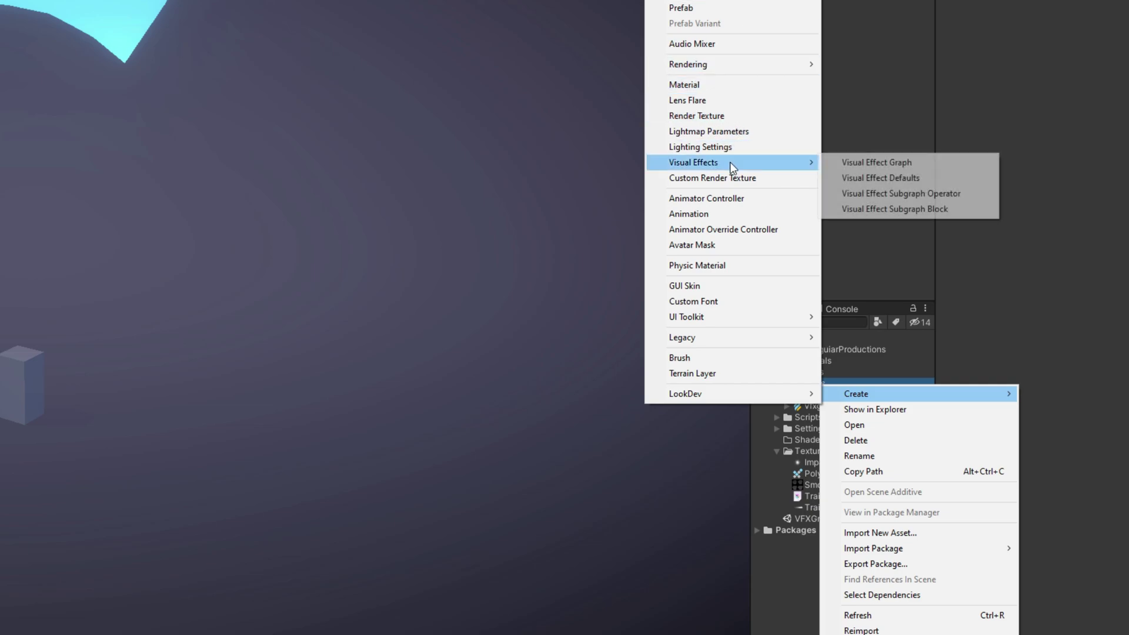
pyautogui.click(841, 163)
pyautogui.write('vfxgraph_')
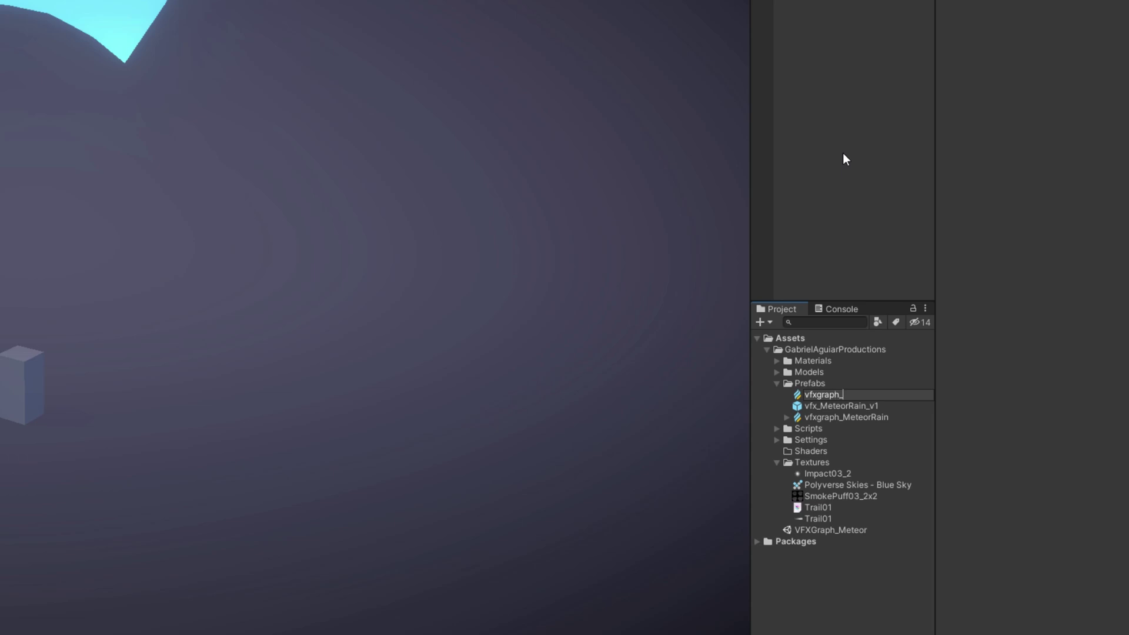
pyautogui.write('MeteorRain_tut')
pyautogui.press('Return')
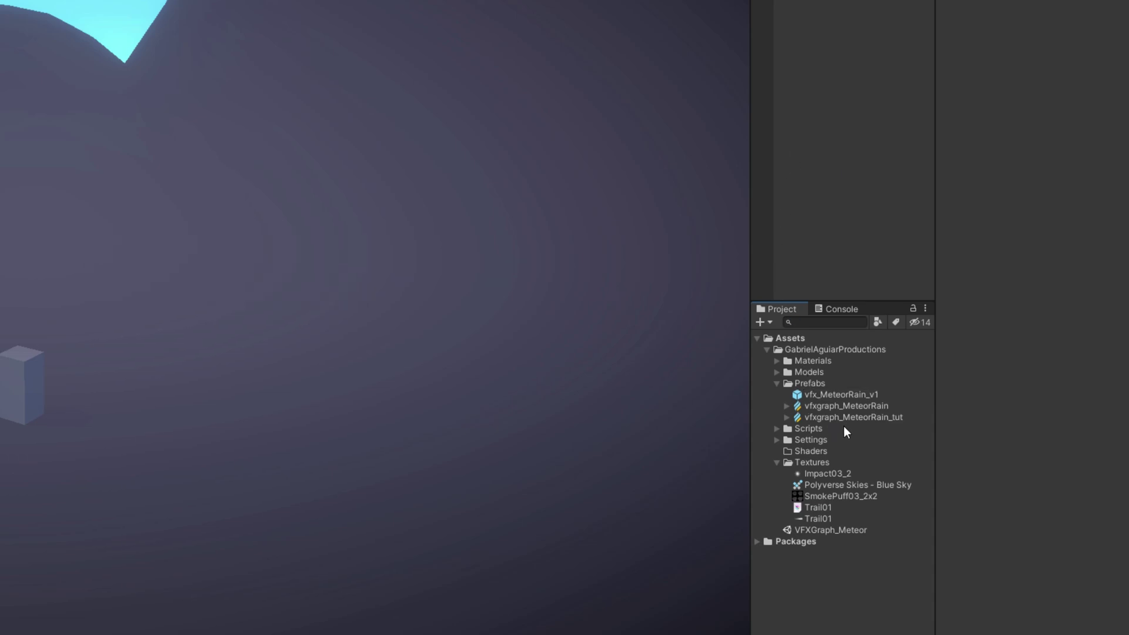
# Step: Add vfxgraph_MeteorRain_tut to the scene hierarchy, open its graph for editing and dock the graph window beside the Scene view
pyautogui.click(865, 419)
pyautogui.moveTo(865, 419); pyautogui.dragTo(814, 140)
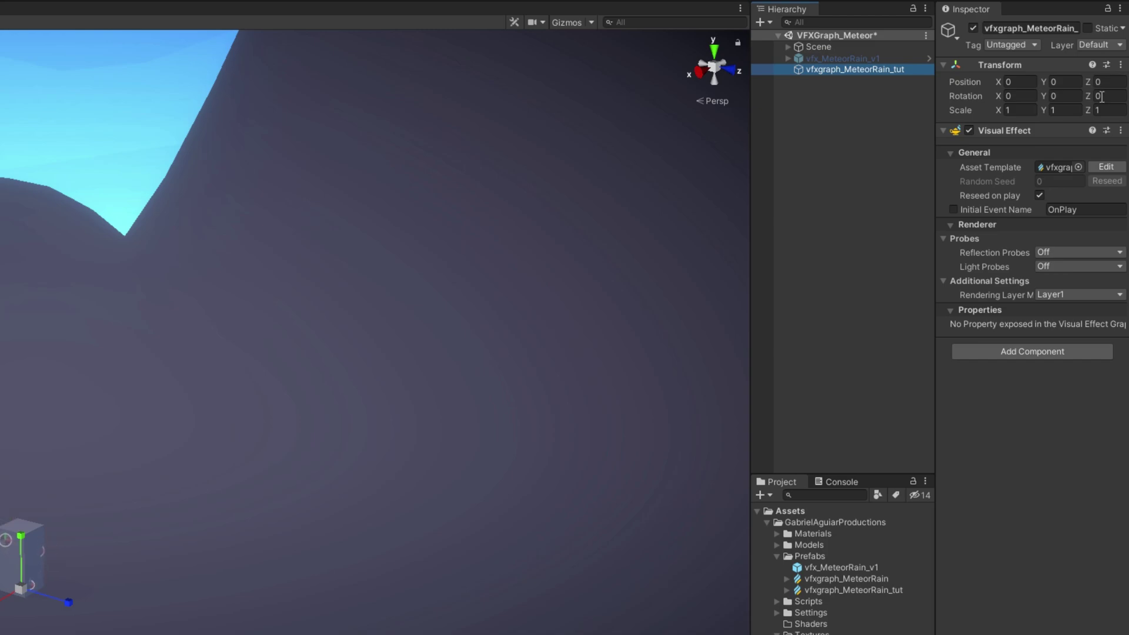
pyautogui.click(1099, 167)
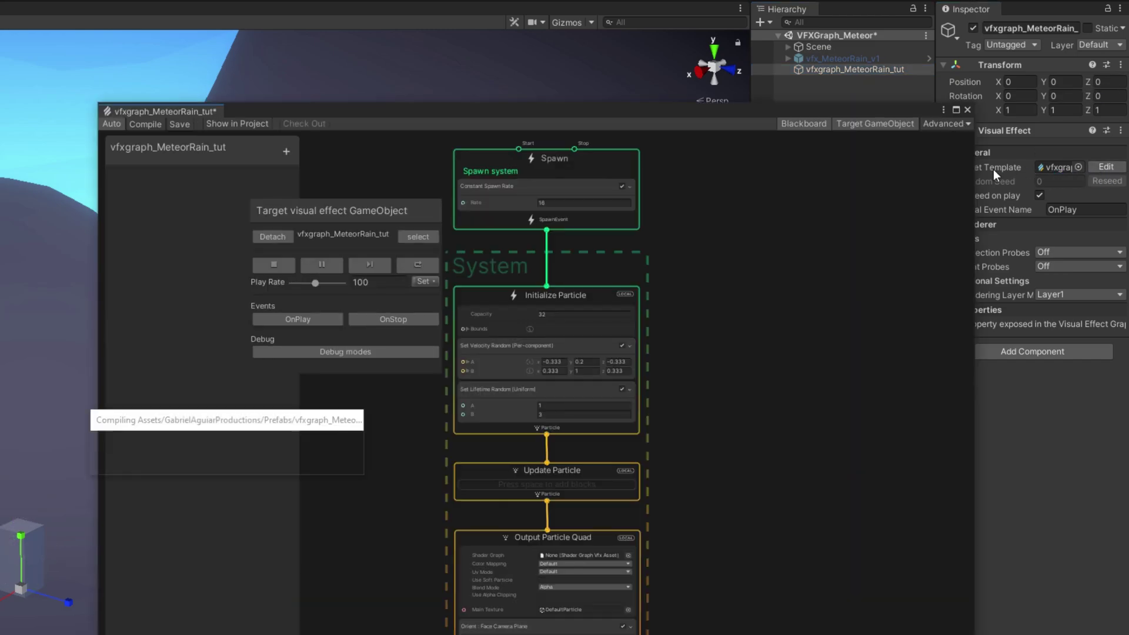
pyautogui.moveTo(174, 116); pyautogui.dragTo(749, 76)
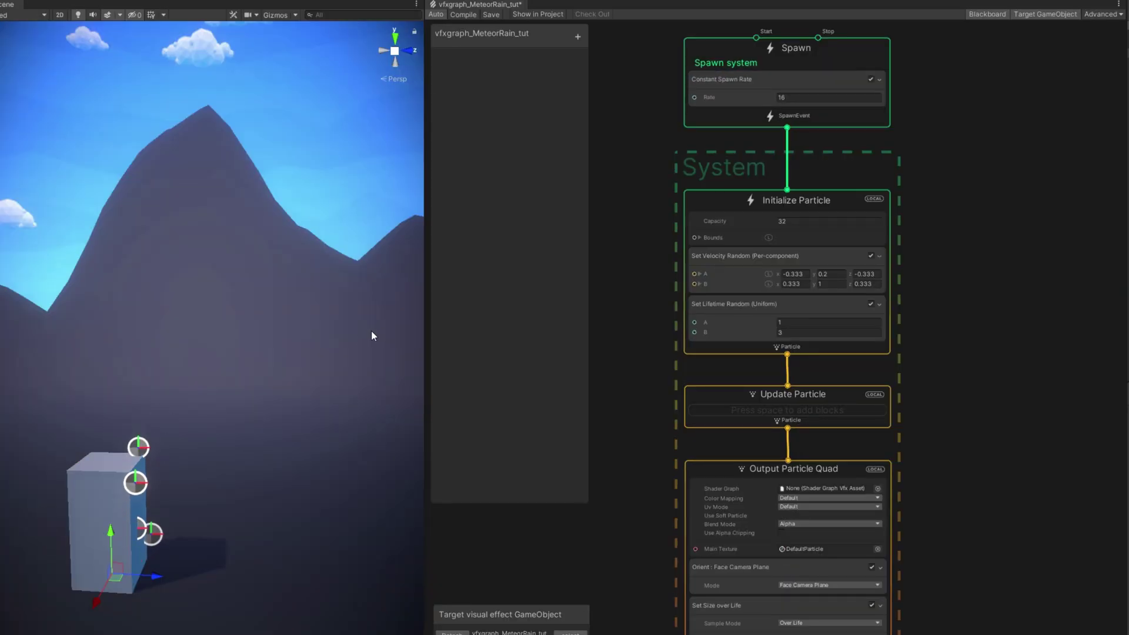
# Step: Add a Set Position (Shape: Cone) block at the start of the Initialize Particle context
pyautogui.scroll(3, 636, 265)
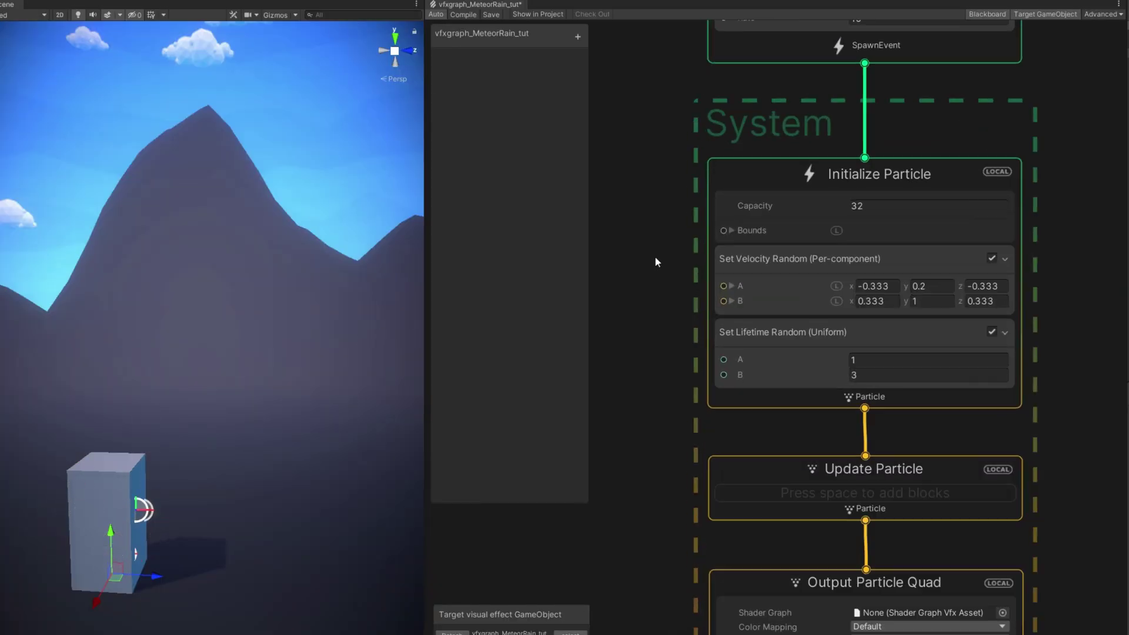
pyautogui.click(770, 269)
pyautogui.press('space')
pyautogui.write('cone')
pyautogui.press('Return')
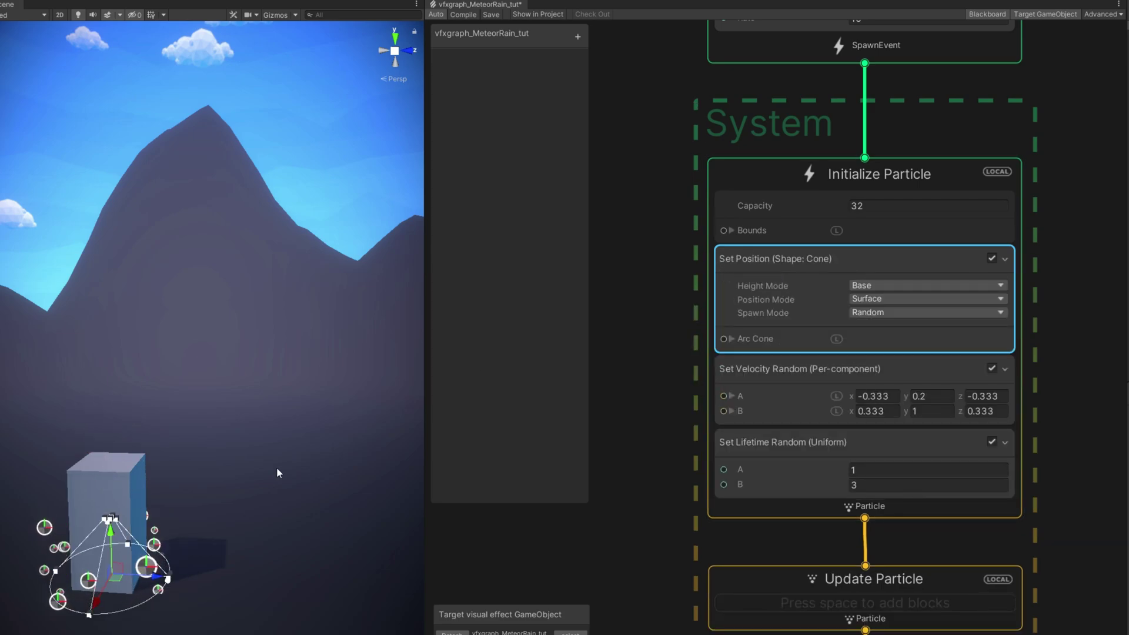
# Step: Create an exposed float property Radius with value 5 and connect it to the Arc Cone's Radius 0 and Radius 1
pyautogui.moveTo(335, 363); pyautogui.dragTo(432, 274, button='middle')
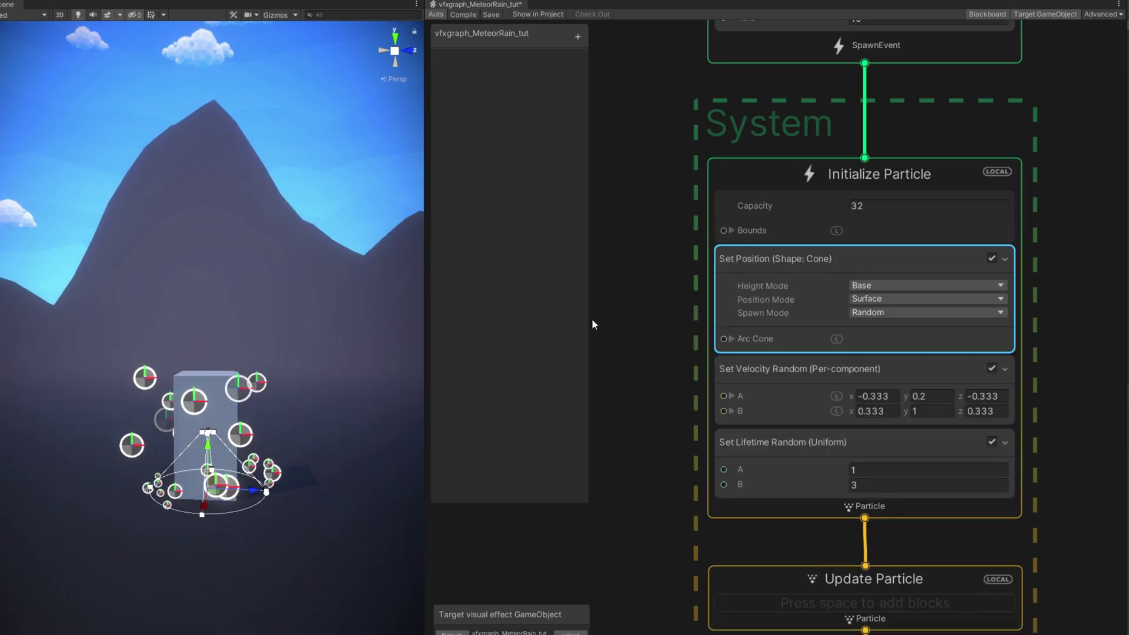
pyautogui.click(732, 339)
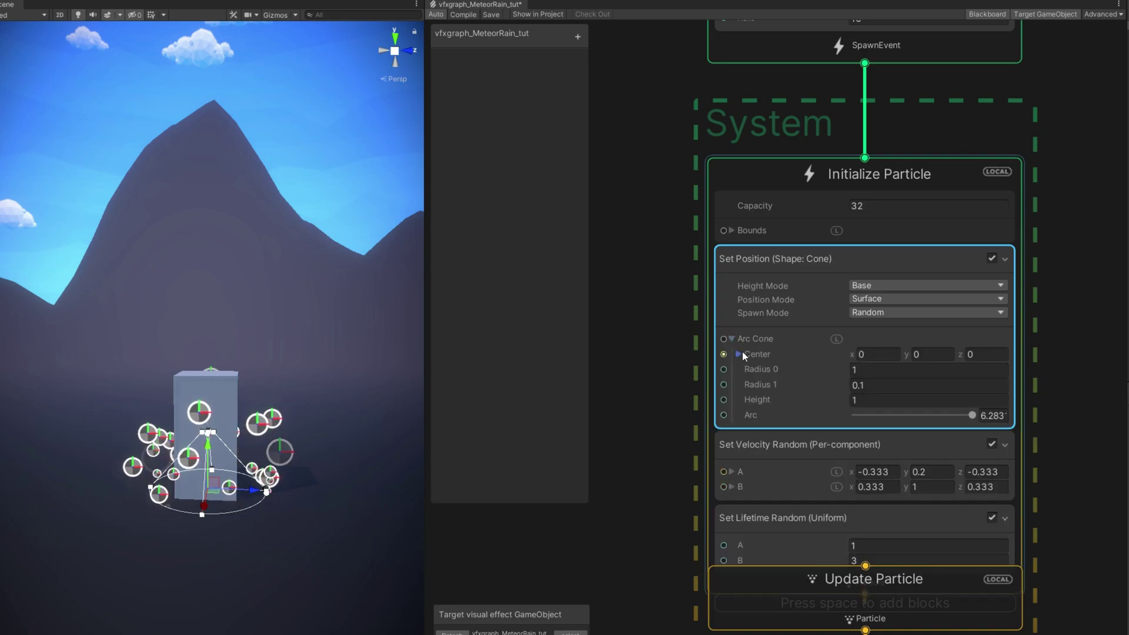
pyautogui.click(578, 37)
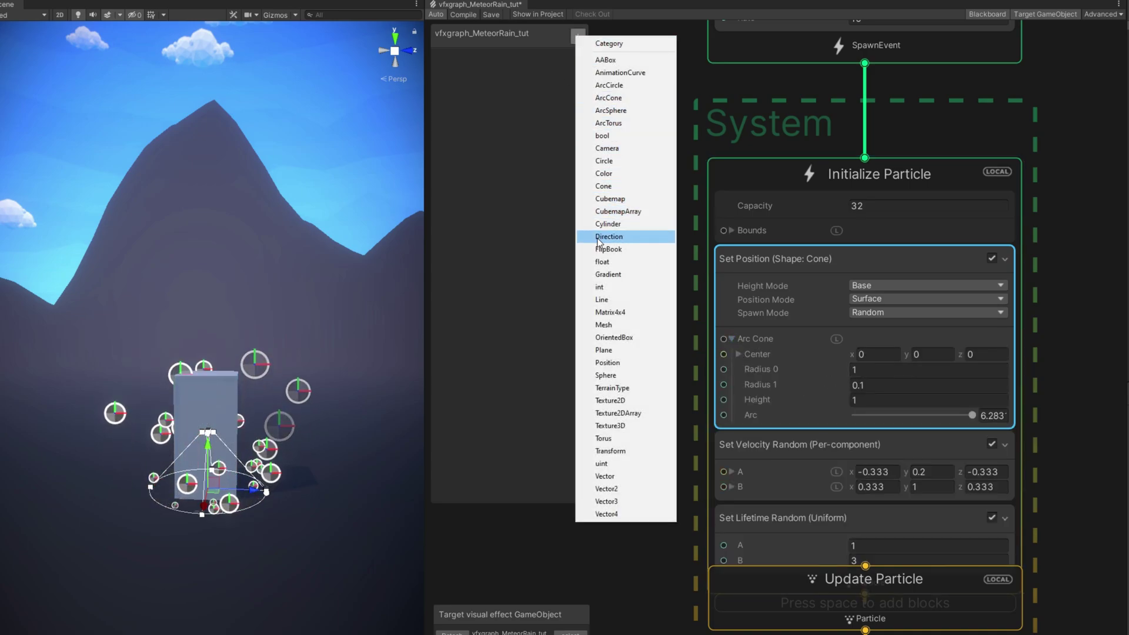
pyautogui.click(602, 262)
pyautogui.write('Radius')
pyautogui.press('Return')
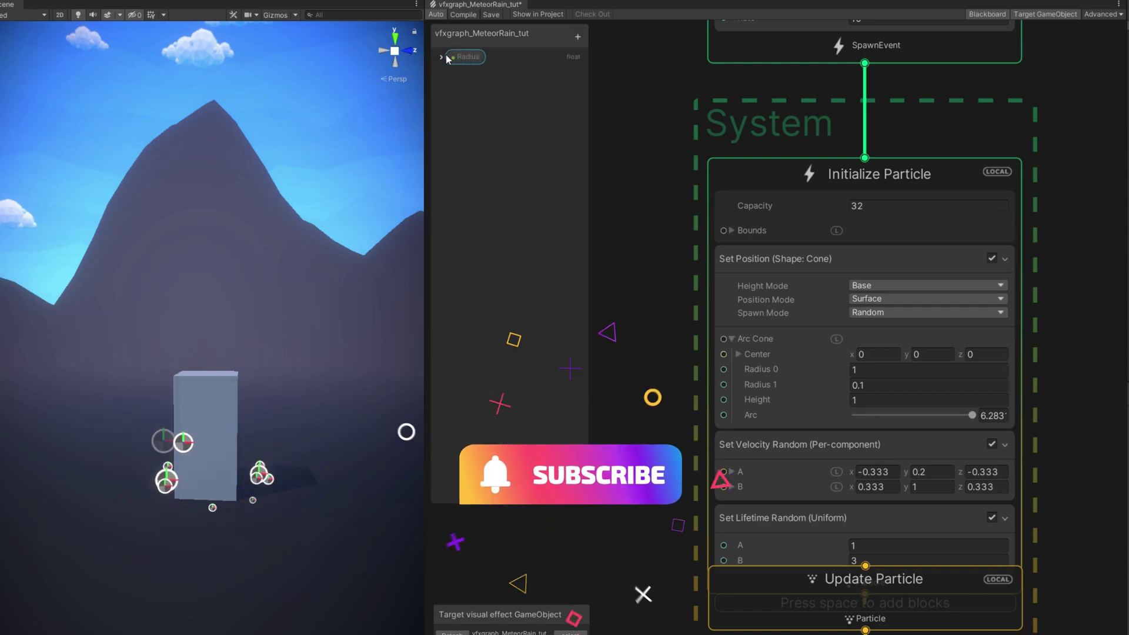
pyautogui.click(498, 81)
pyautogui.write('5')
pyautogui.moveTo(464, 58); pyautogui.dragTo(640, 377)
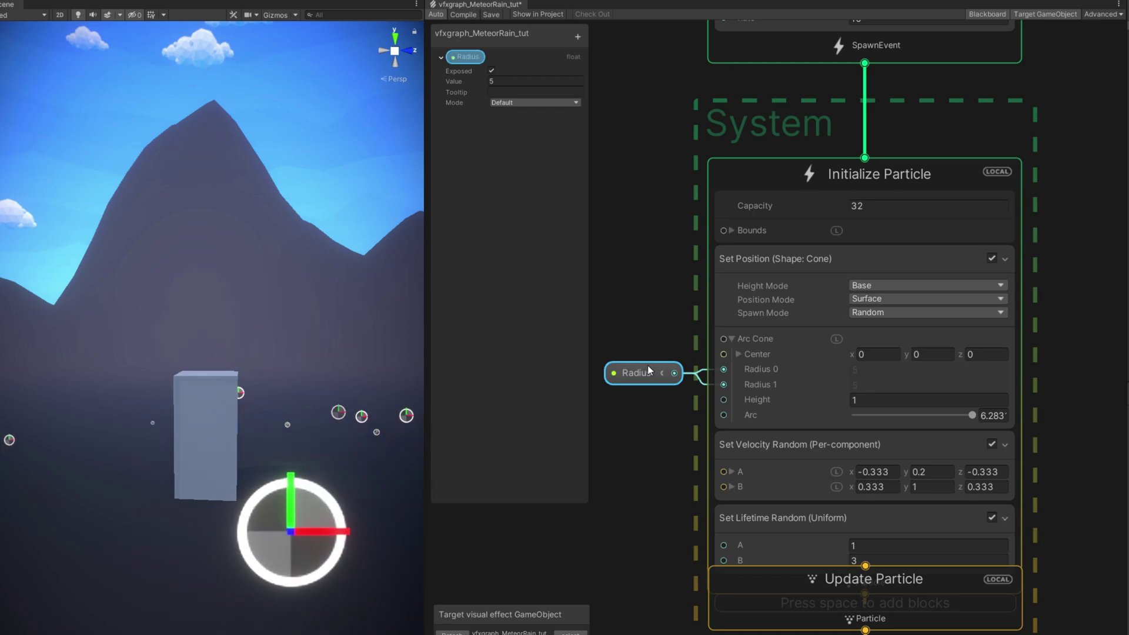
# Step: Set the cone block's Position Mode to Volume and view the particle distribution in the scene
pyautogui.keyDown('alt'); pyautogui.moveTo(234, 428); pyautogui.dragTo(208, 470); pyautogui.keyUp('alt')
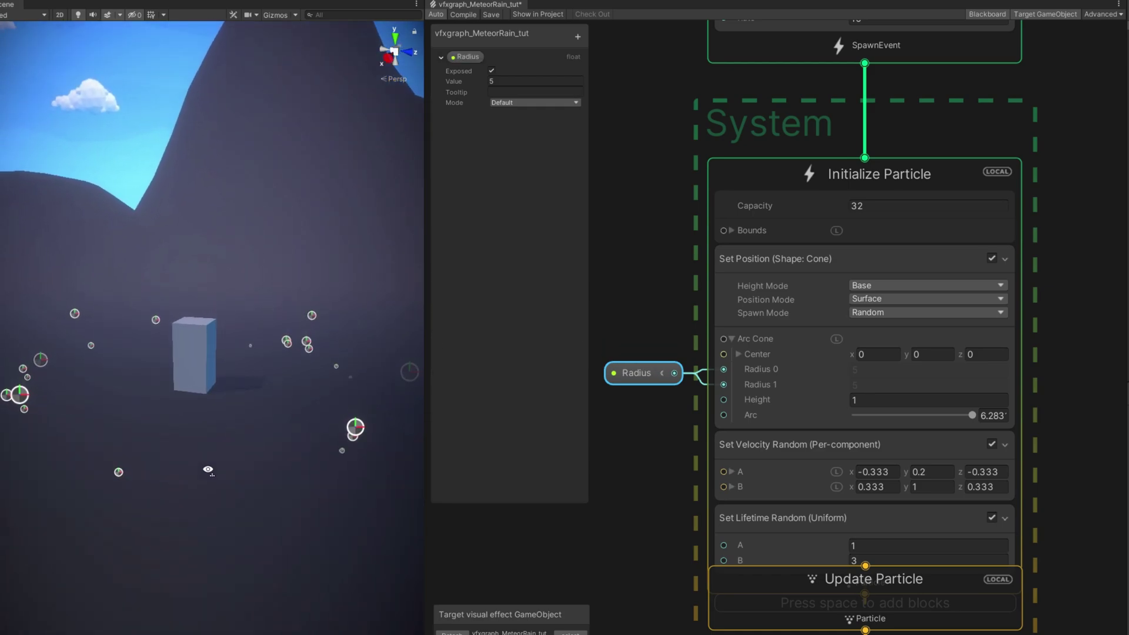
pyautogui.click(859, 299)
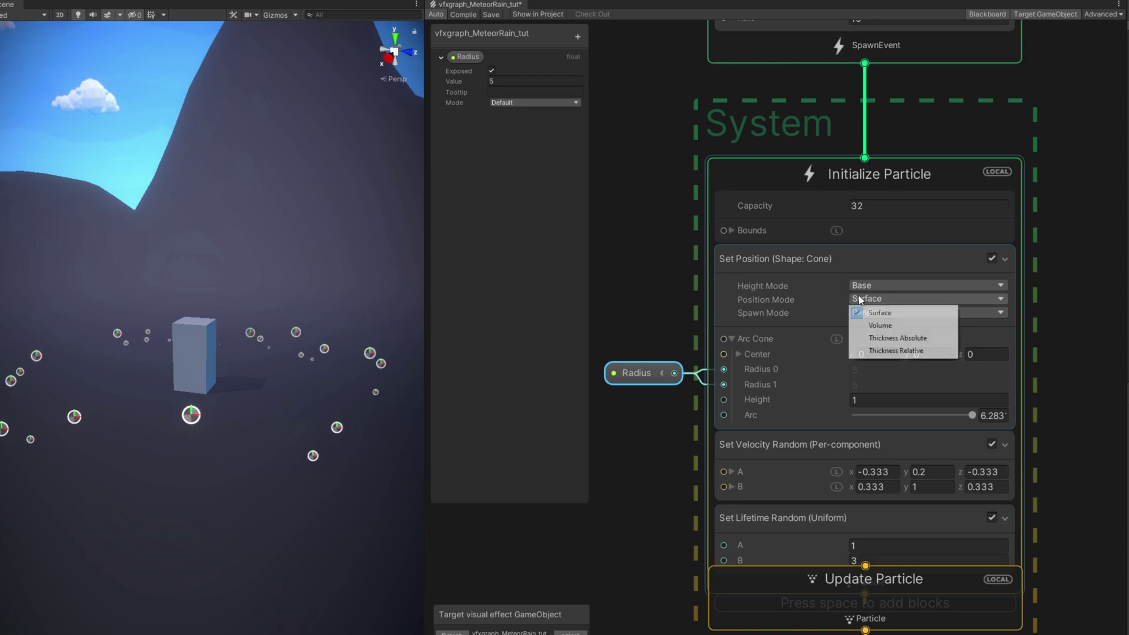
pyautogui.click(888, 327)
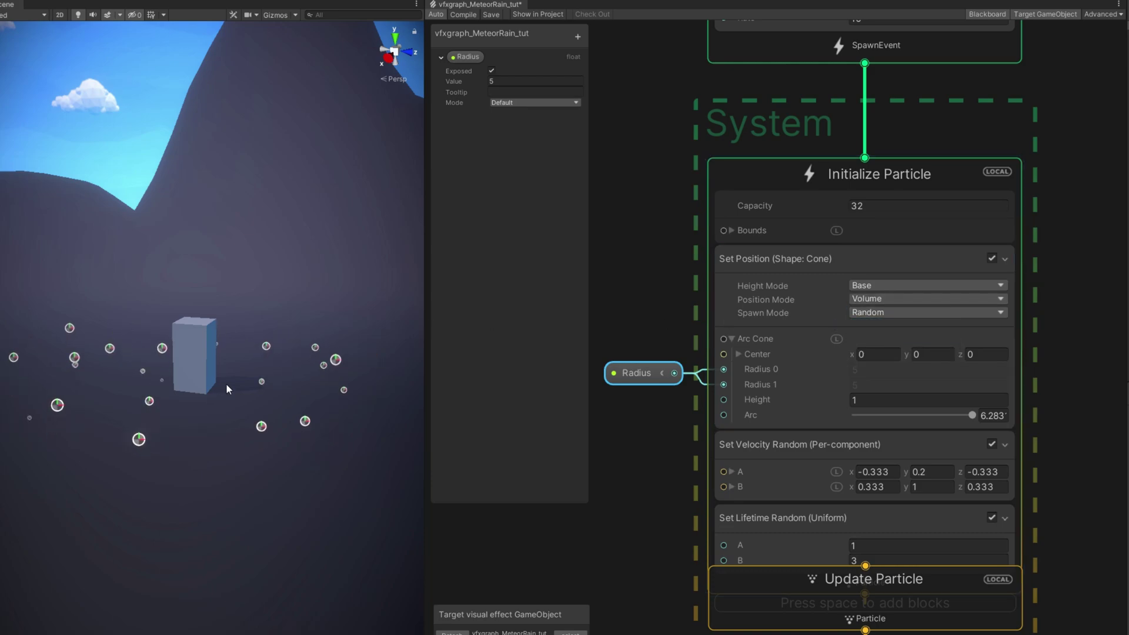
pyautogui.keyDown('alt'); pyautogui.moveTo(227, 389); pyautogui.dragTo(202, 380); pyautogui.keyUp('alt')
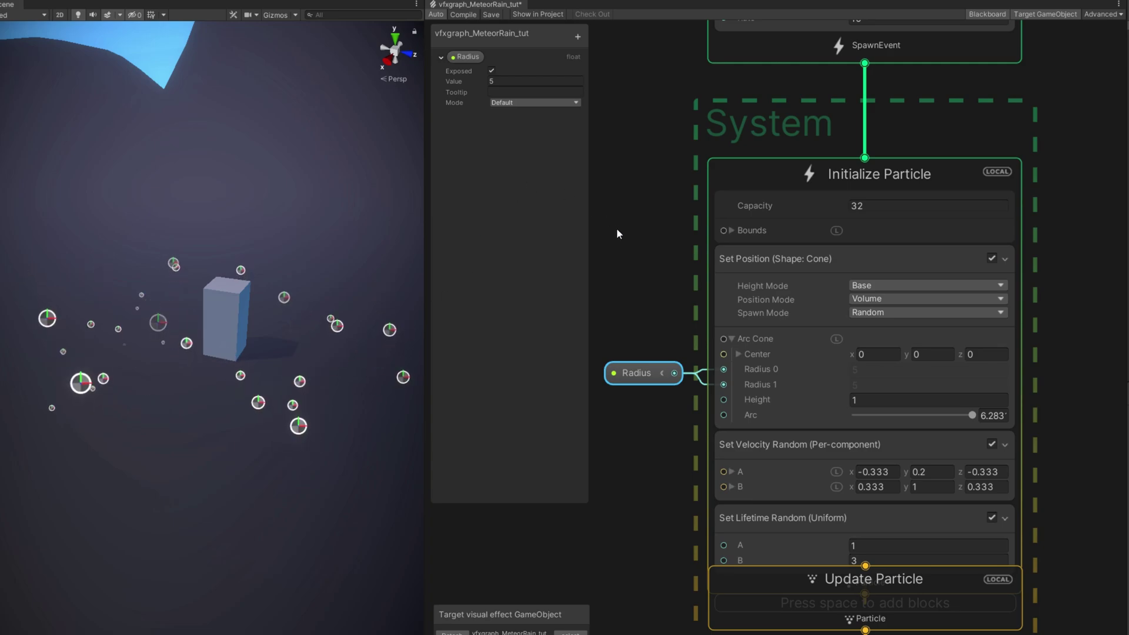
# Step: Create a Vector3 property InitialPosition with Y set to 10 and connect it to the Arc Cone's Center
pyautogui.click(577, 37)
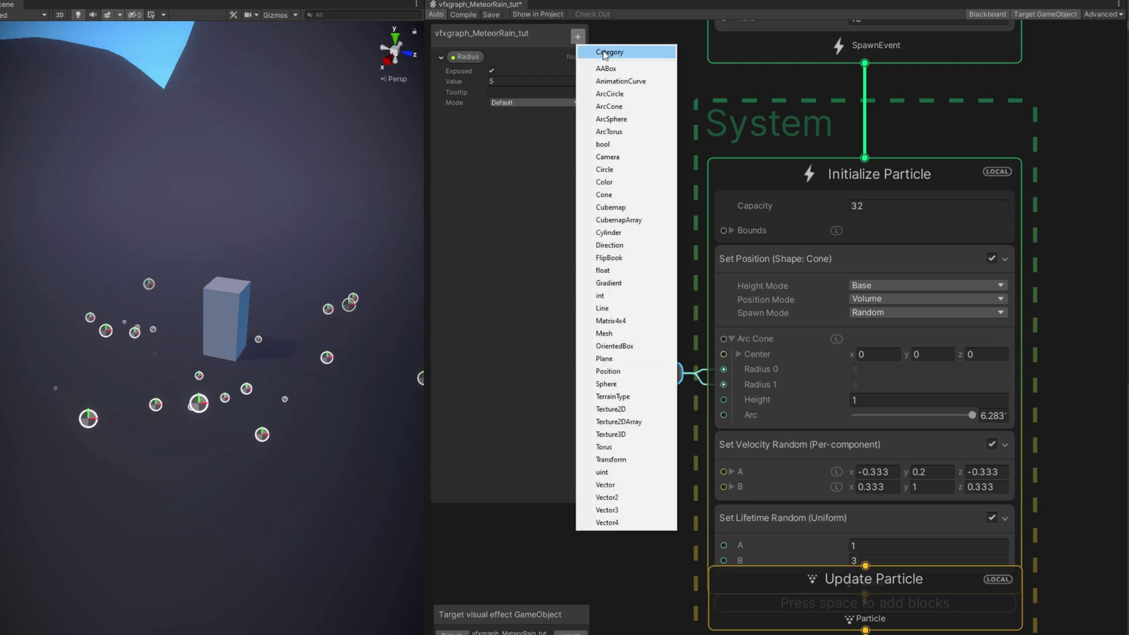
pyautogui.click(606, 511)
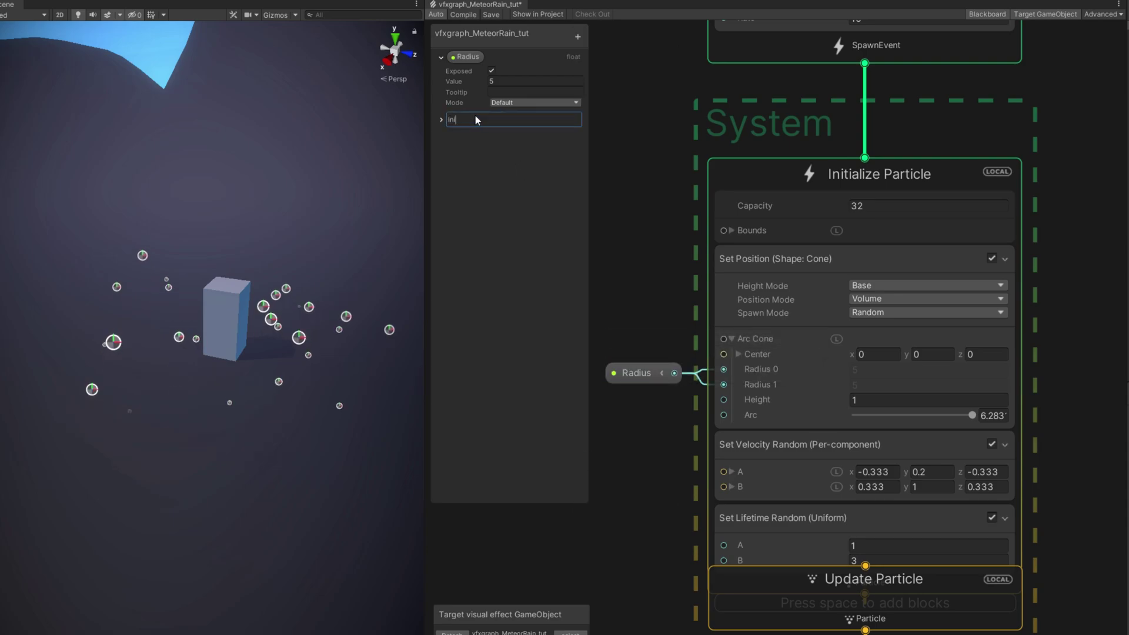
pyautogui.write('InitialPosition')
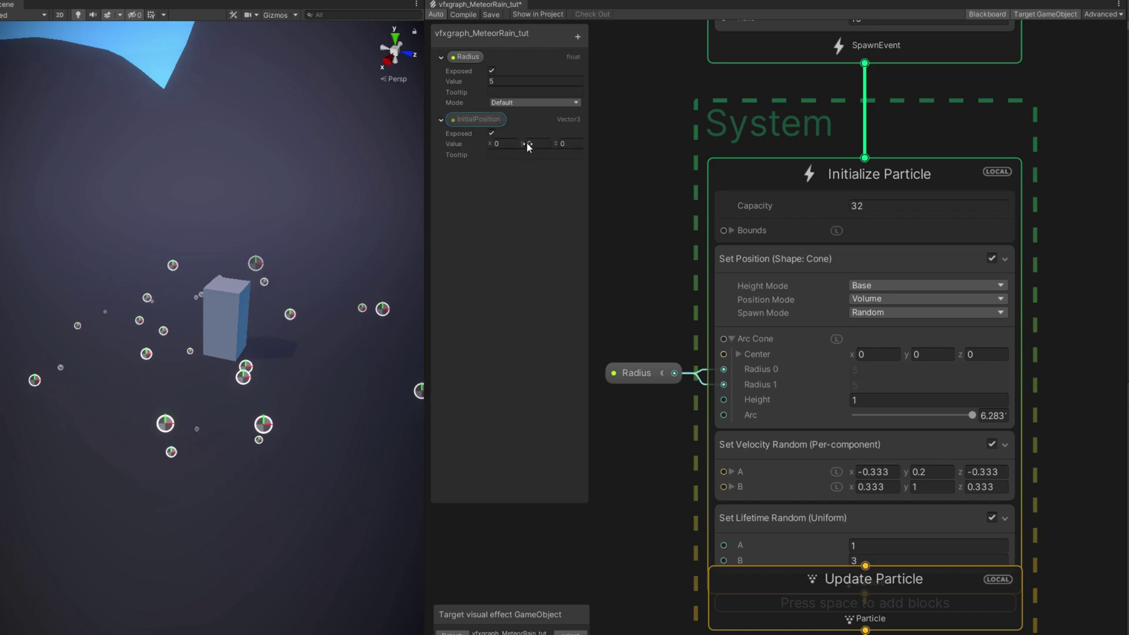
pyautogui.click(542, 144)
pyautogui.write('10')
pyautogui.moveTo(478, 124); pyautogui.dragTo(618, 327)
pyautogui.moveTo(686, 328); pyautogui.dragTo(719, 354)
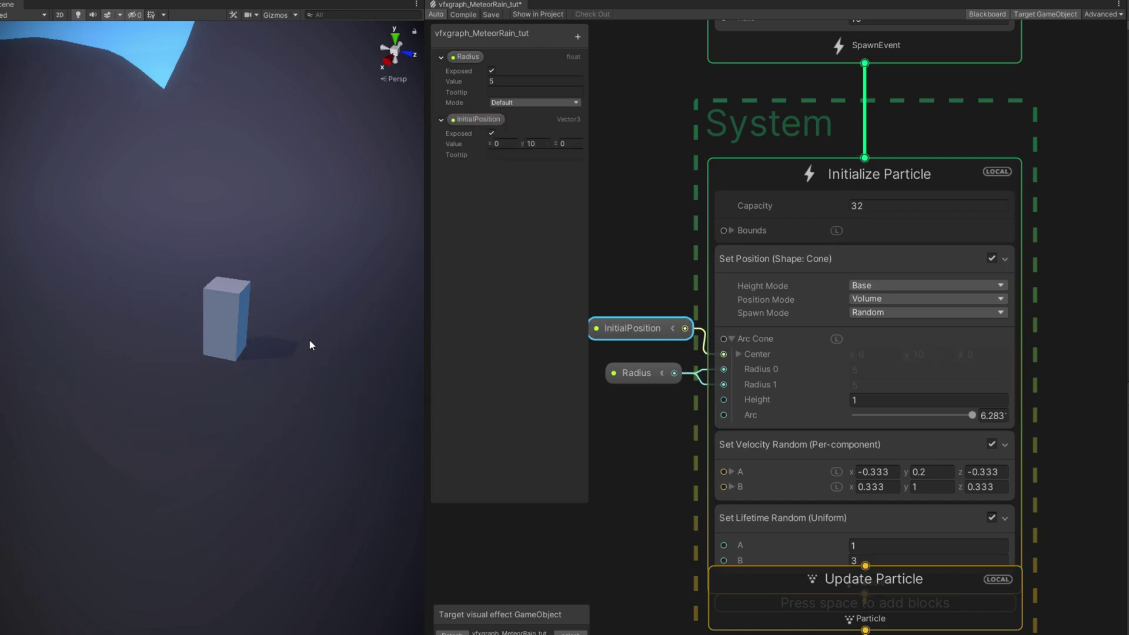
pyautogui.moveTo(310, 345); pyautogui.dragTo(313, 263, button='right')
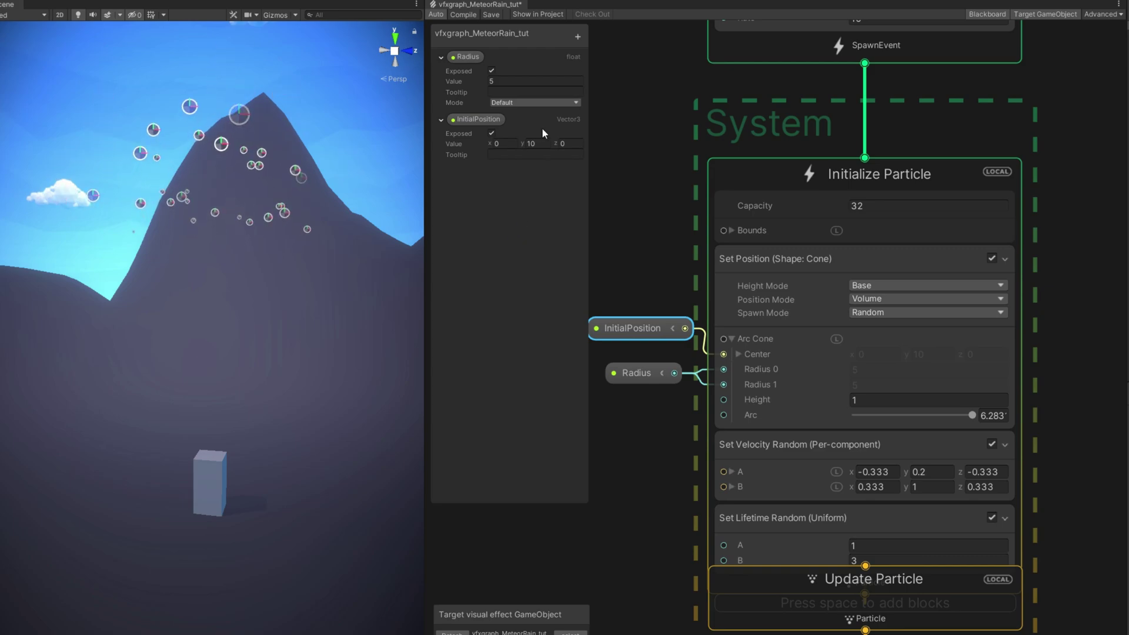
# Step: Create a float property Rate with value 5, place it first in the property list and connect it to the Constant Spawn Rate block
pyautogui.moveTo(636, 82); pyautogui.dragTo(640, 178, button='middle')
pyautogui.click(579, 37)
pyautogui.click(633, 265)
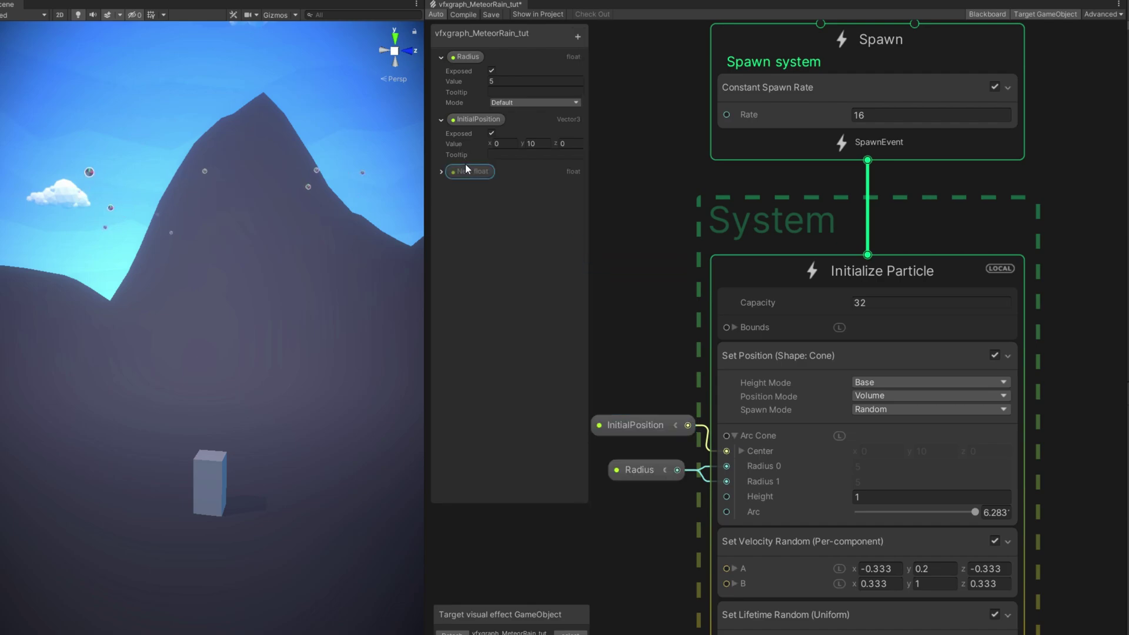
pyautogui.doubleClick(465, 168)
pyautogui.write('Rate')
pyautogui.press('Return')
pyautogui.moveTo(473, 175); pyautogui.dragTo(464, 133)
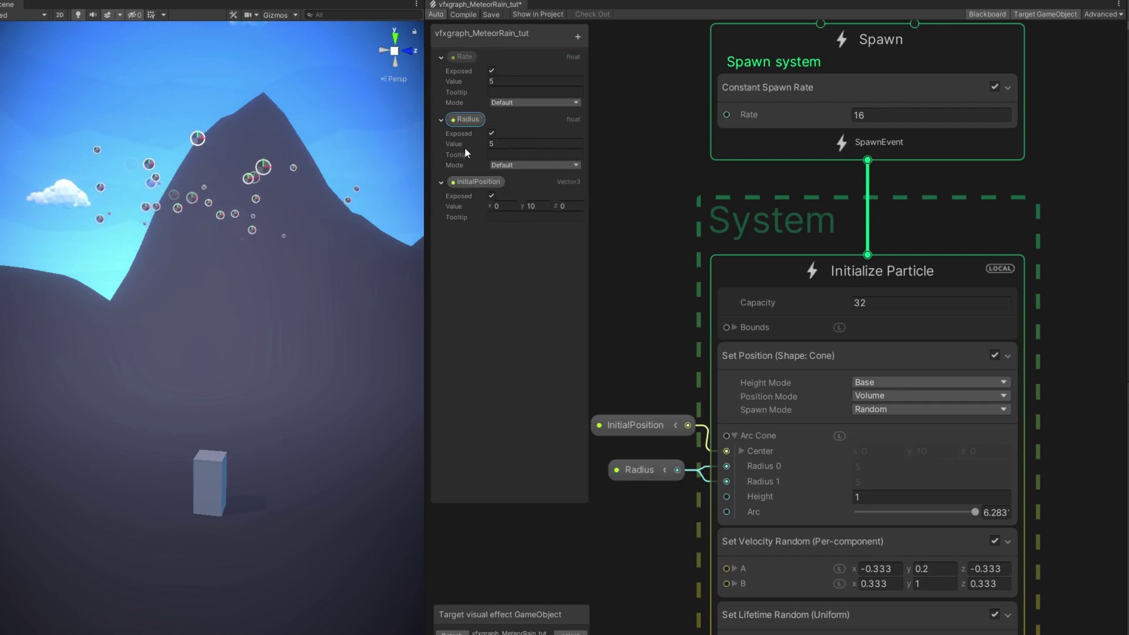
pyautogui.moveTo(471, 68); pyautogui.dragTo(730, 117)
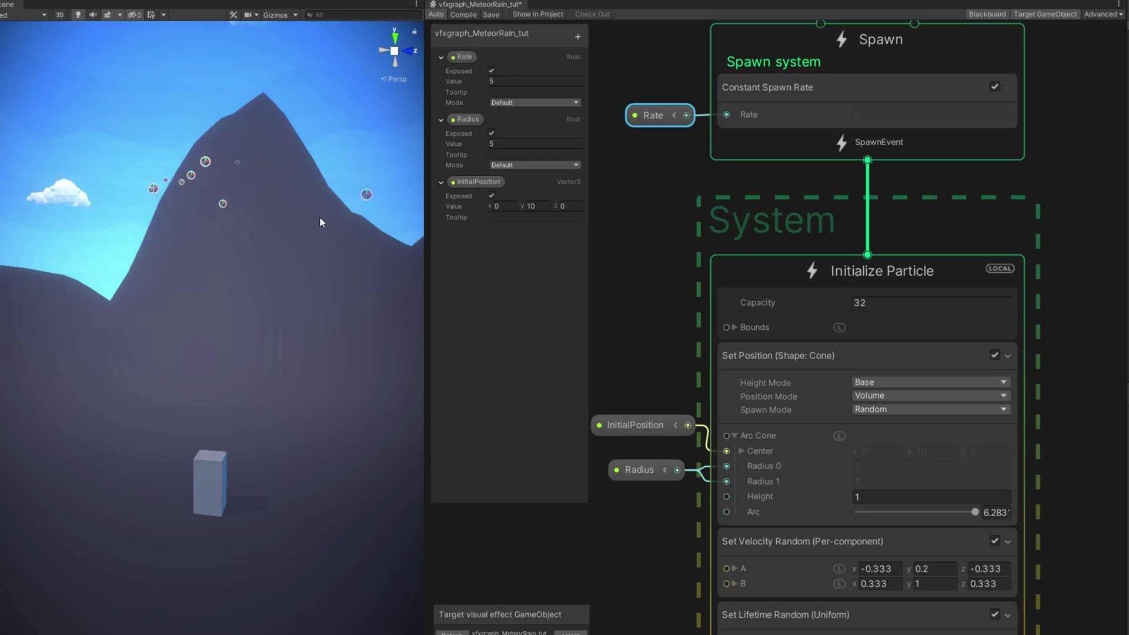
# Step: Move the Update Particle and Output Particle Quad contexts clear below the Initialize Particle context
pyautogui.scroll(-5, 679, 267)
pyautogui.click(759, 537)
pyautogui.scroll(-3, 667, 379)
pyautogui.scroll(-1, 667, 379)
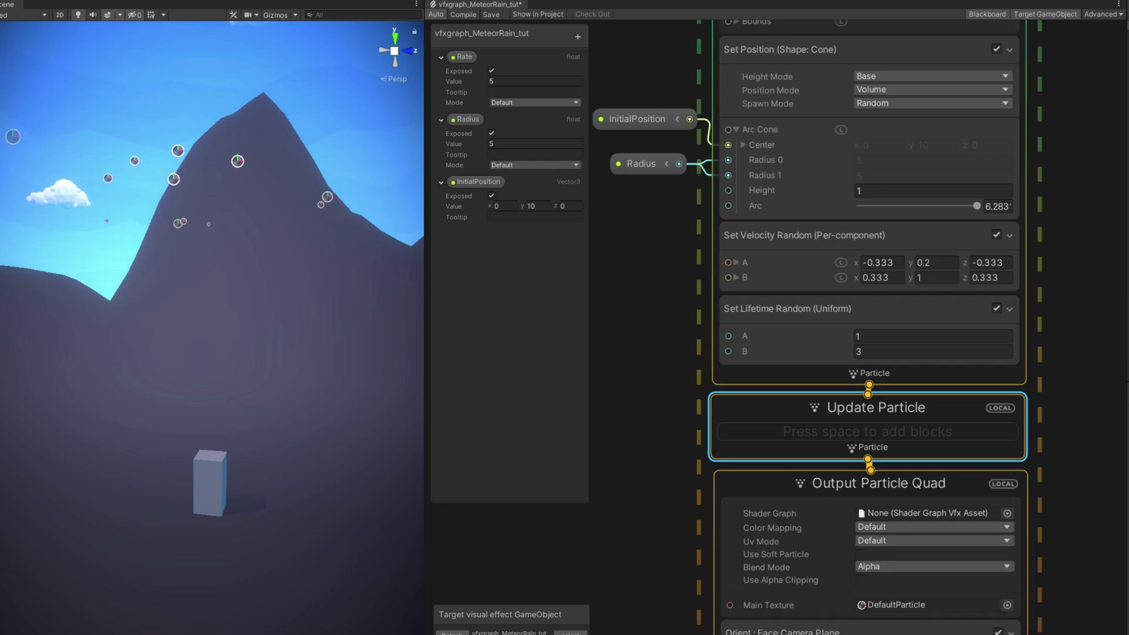
# Step: Create a Vector3 property named Direction with Y set to -25 and Z set to 10
pyautogui.click(822, 251)
pyautogui.click(578, 36)
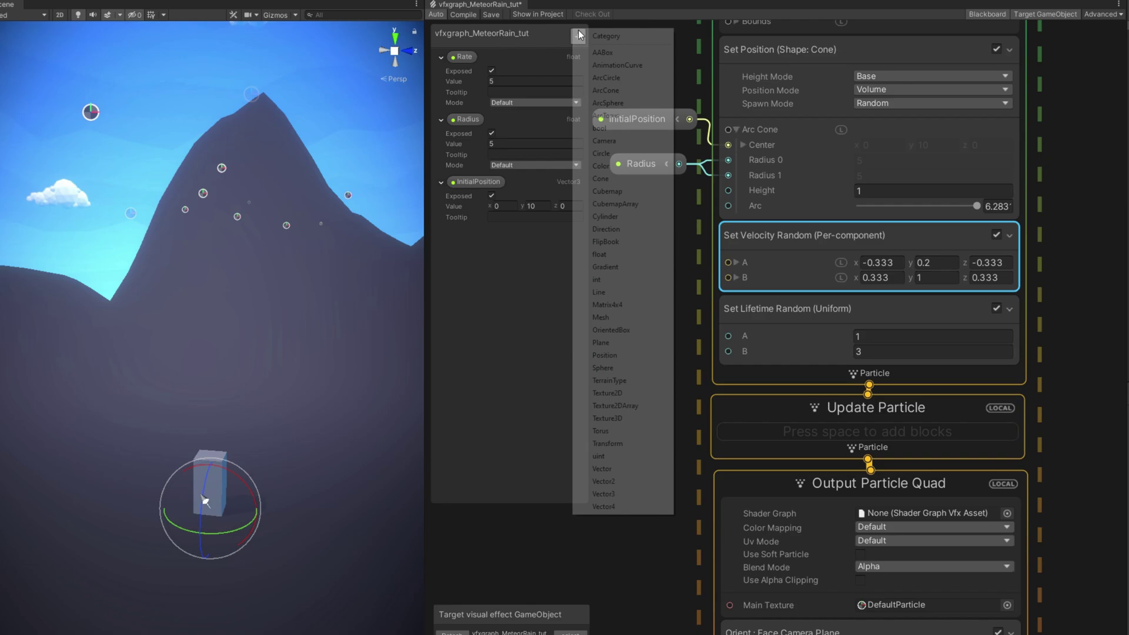
pyautogui.click(613, 493)
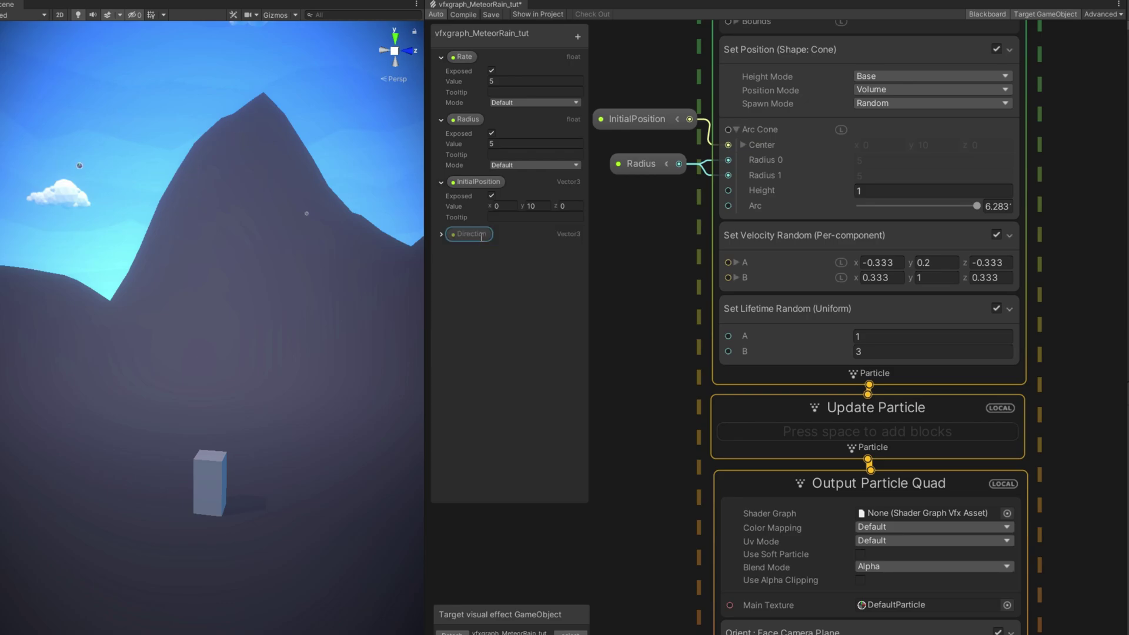
pyautogui.click(440, 235)
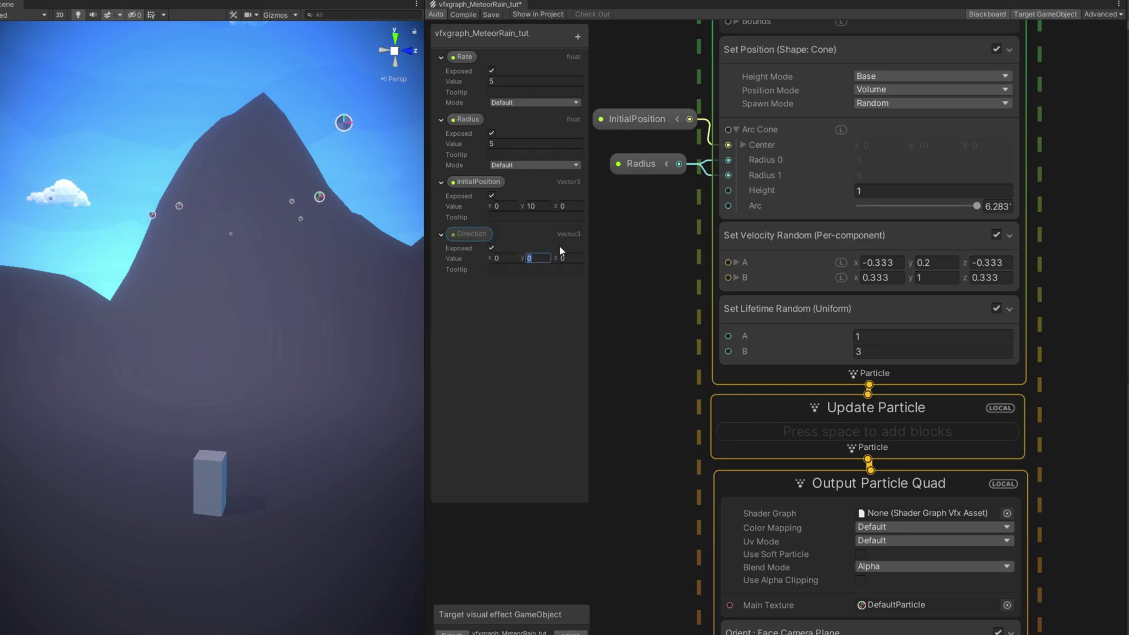
pyautogui.write('-25')
pyautogui.click(585, 269)
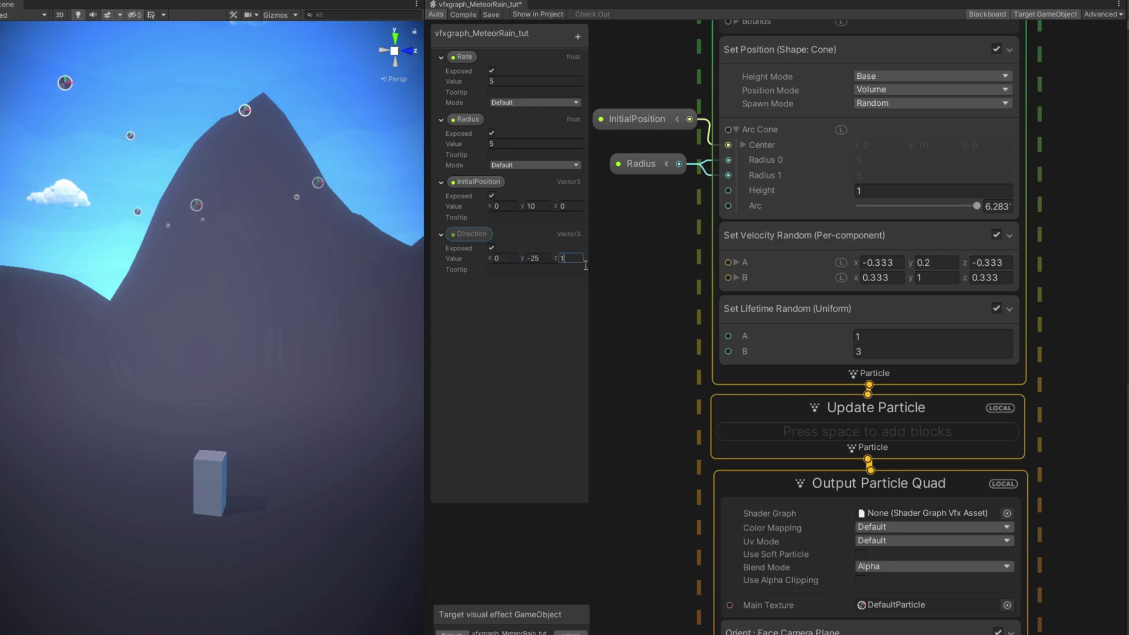
# Step: Add the Direction property to the graph, connect it to B of Set Velocity Random, and leave space between node and block
pyautogui.moveTo(474, 234); pyautogui.dragTo(673, 302)
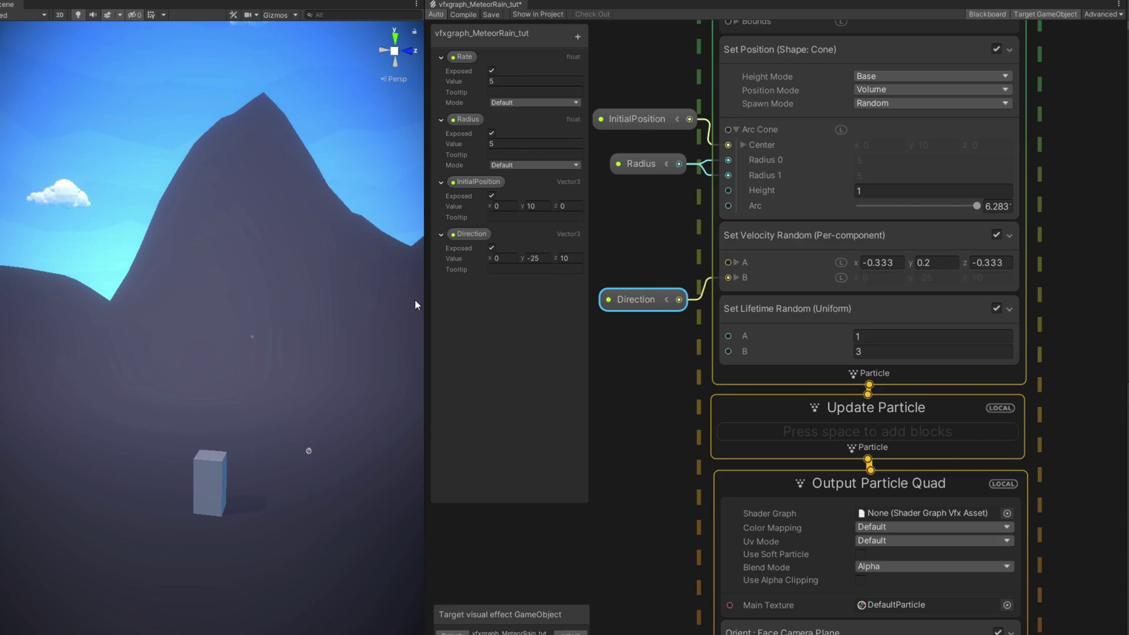
pyautogui.moveTo(618, 302); pyautogui.dragTo(618, 296)
pyautogui.moveTo(651, 255); pyautogui.dragTo(784, 266, button='middle')
pyautogui.moveTo(744, 302); pyautogui.dragTo(708, 303)
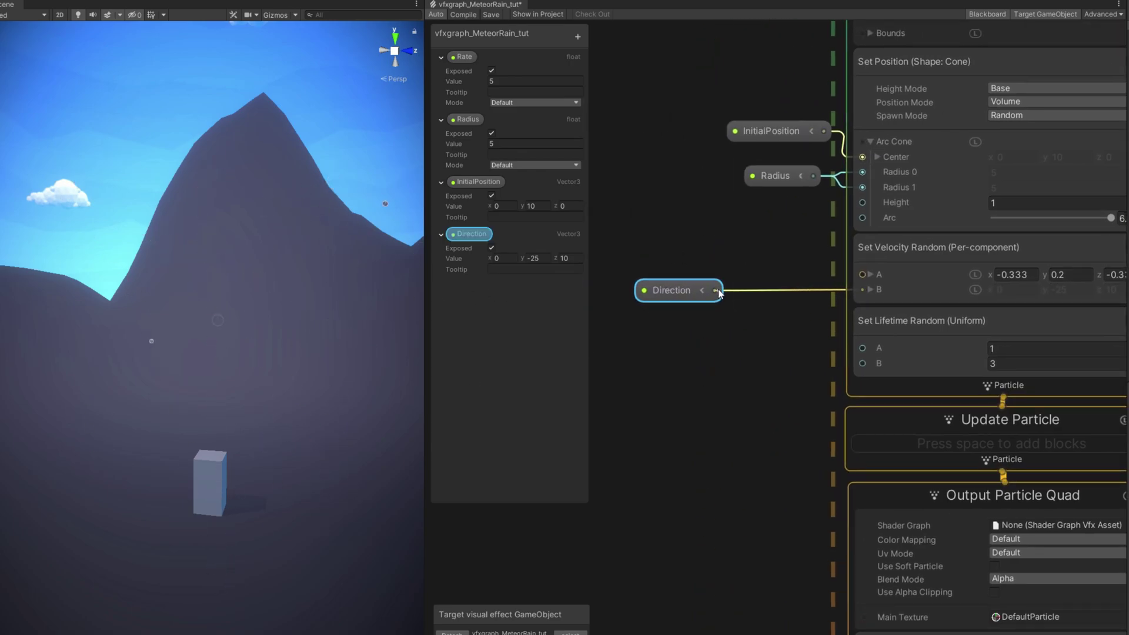
# Step: Multiply Direction by 0.8, feed the result into A of Set Velocity Random, and collapse the Multiply node beside the block
pyautogui.press('space')
pyautogui.write('multiply')
pyautogui.press('Return')
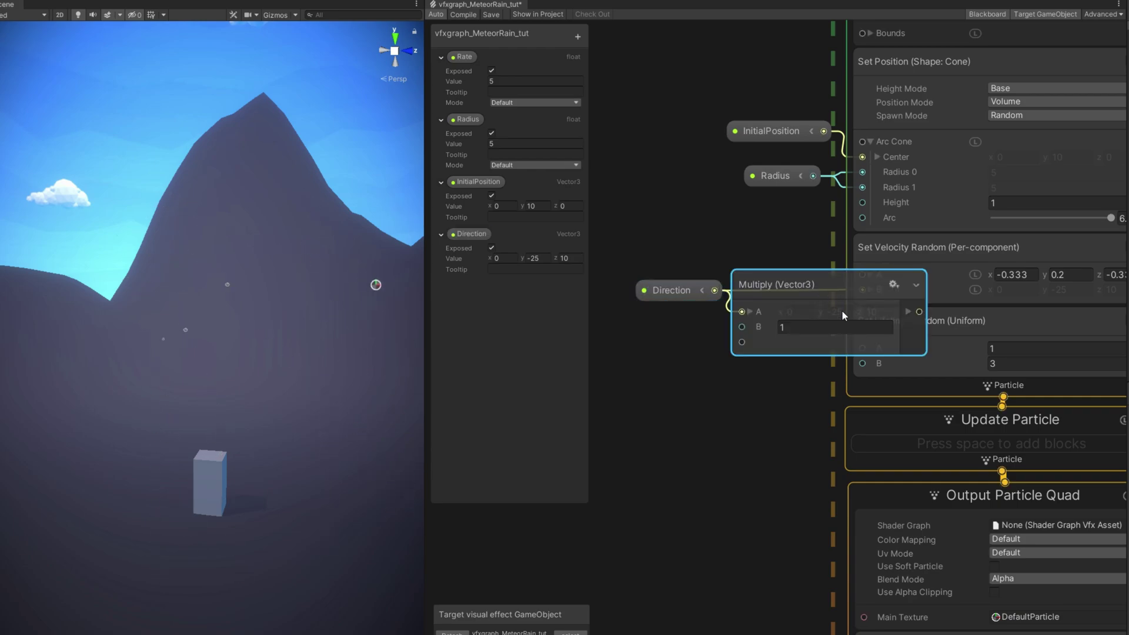
pyautogui.click(824, 328)
pyautogui.write('.8')
pyautogui.moveTo(802, 280)
pyautogui.mouseDown()
pyautogui.moveTo(733, 208)
pyautogui.moveTo(696, 210)
pyautogui.moveTo(803, 283)
pyautogui.mouseUp()
pyautogui.doubleClick(718, 214)
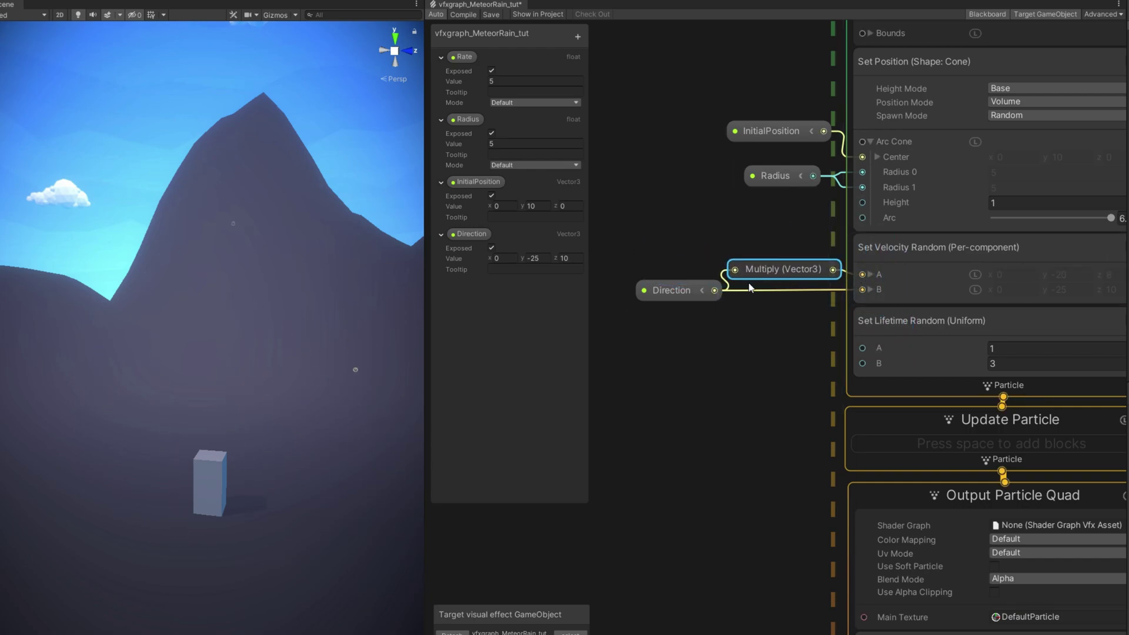
pyautogui.click(771, 285)
pyautogui.click(775, 275)
pyautogui.moveTo(773, 340); pyautogui.dragTo(733, 336, button='middle')
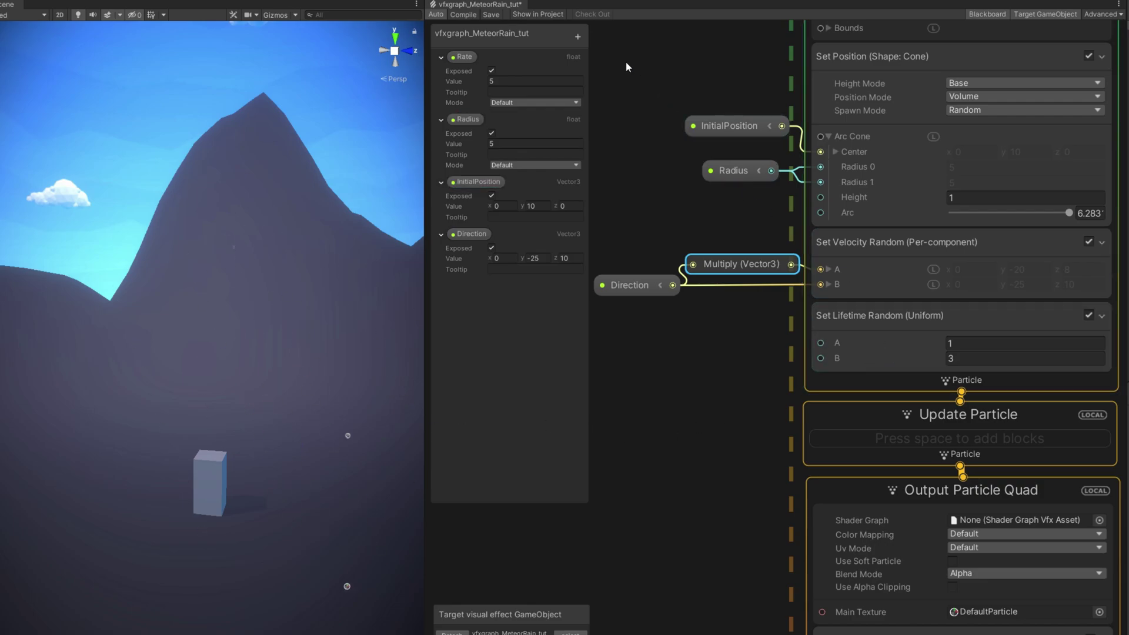
# Step: Create a float property MeteorLifetime with value 3 and connect it to A and B of Set Lifetime Random
pyautogui.click(578, 36)
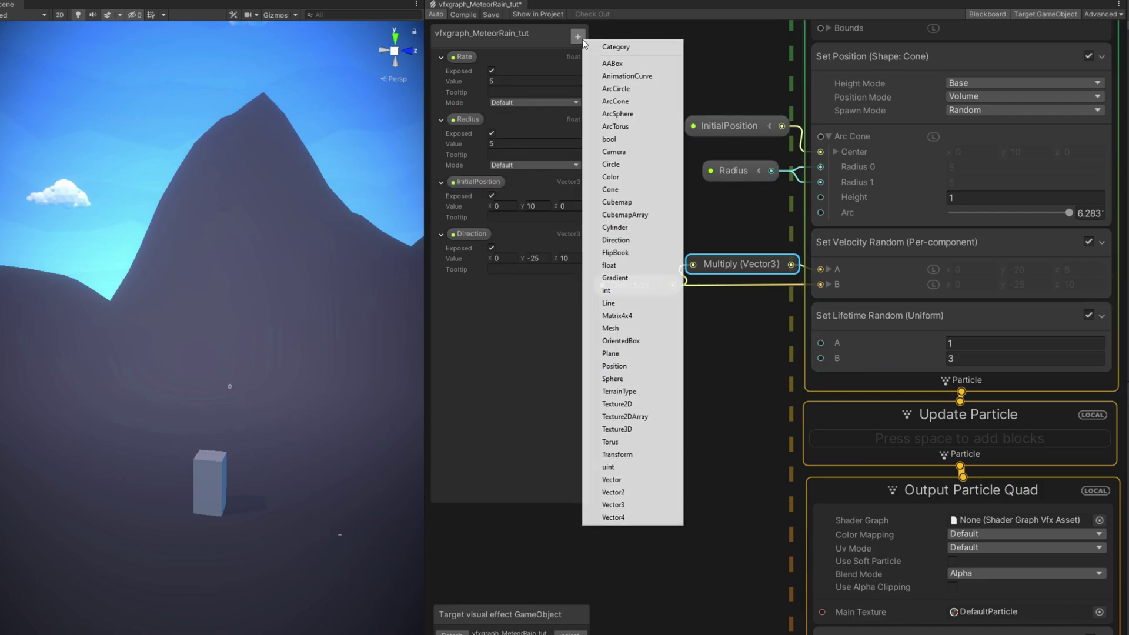
pyautogui.click(611, 266)
pyautogui.write('MeteorLifetime')
pyautogui.press('Return')
pyautogui.click(442, 57)
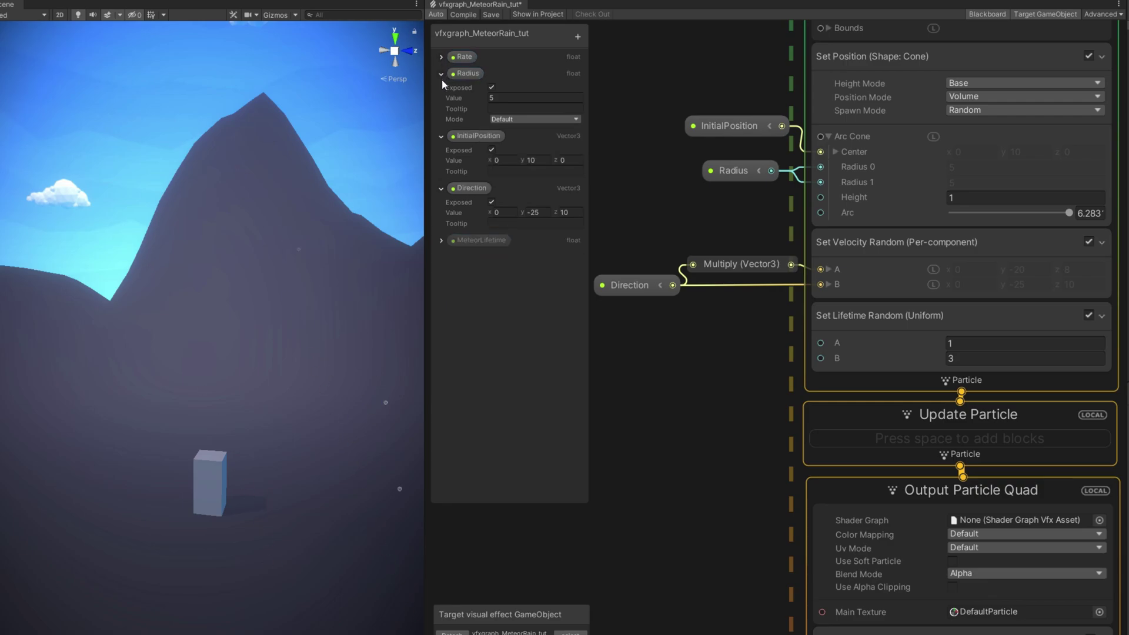
pyautogui.click(442, 74)
pyautogui.click(442, 90)
pyautogui.click(441, 106)
pyautogui.click(441, 123)
pyautogui.click(506, 147)
pyautogui.write('3')
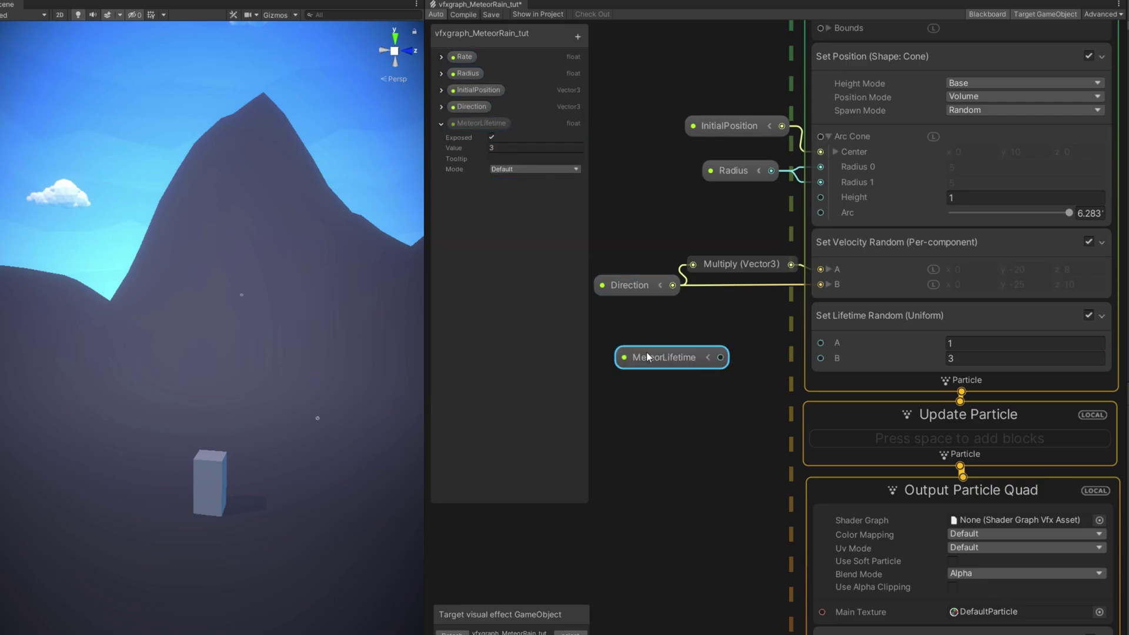
pyautogui.moveTo(721, 358); pyautogui.dragTo(821, 343)
# Step: Spread the Output Particle Quad and Update Particle contexts apart vertically to leave room for more blocks
pyautogui.scroll(-4, 746, 443)
pyautogui.moveTo(703, 249); pyautogui.dragTo(815, 403)
pyautogui.click(807, 349)
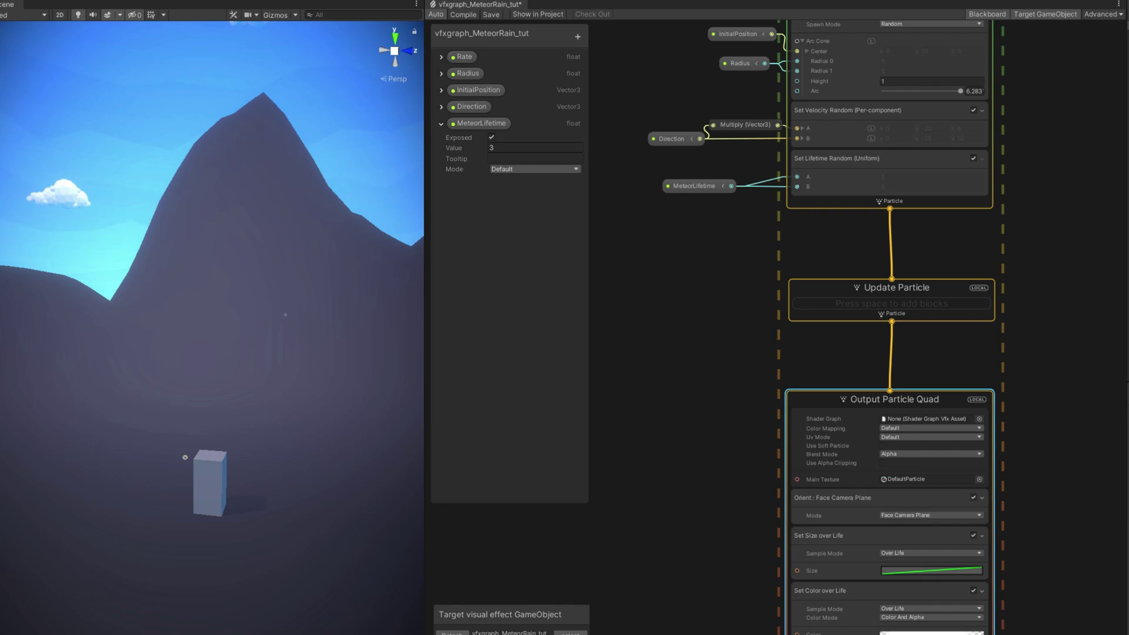
pyautogui.click(809, 286)
pyautogui.moveTo(809, 286); pyautogui.dragTo(810, 284)
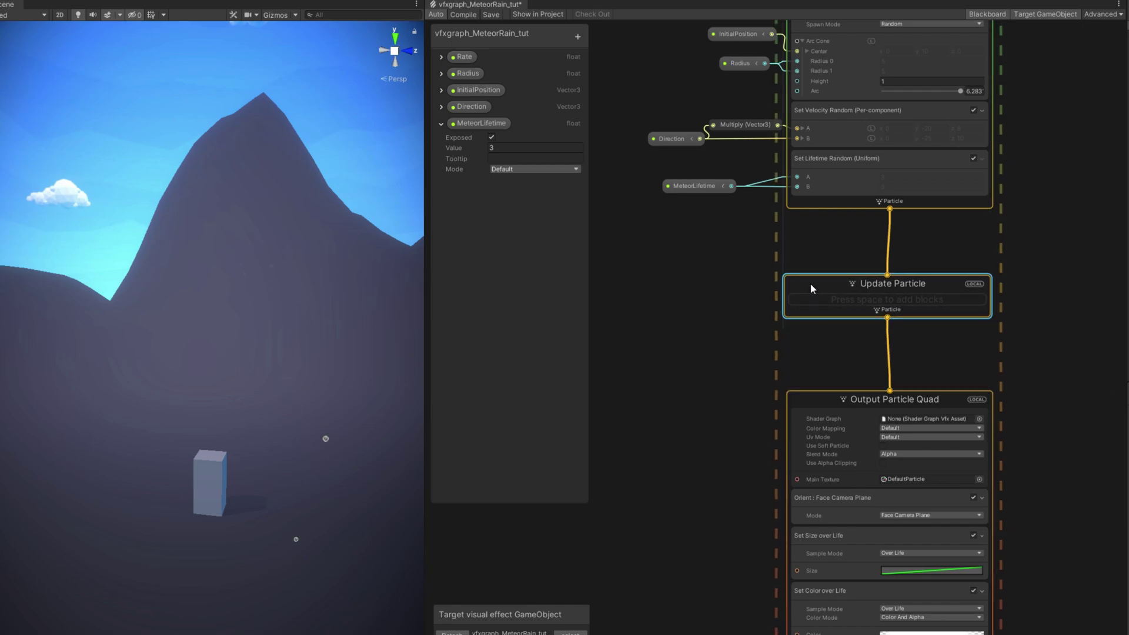
# Step: Add a Trigger Event Rate (Over Time) block to the Update Particle context
pyautogui.moveTo(371, 429); pyautogui.dragTo(324, 474, button='right')
pyautogui.scroll(3, 767, 353)
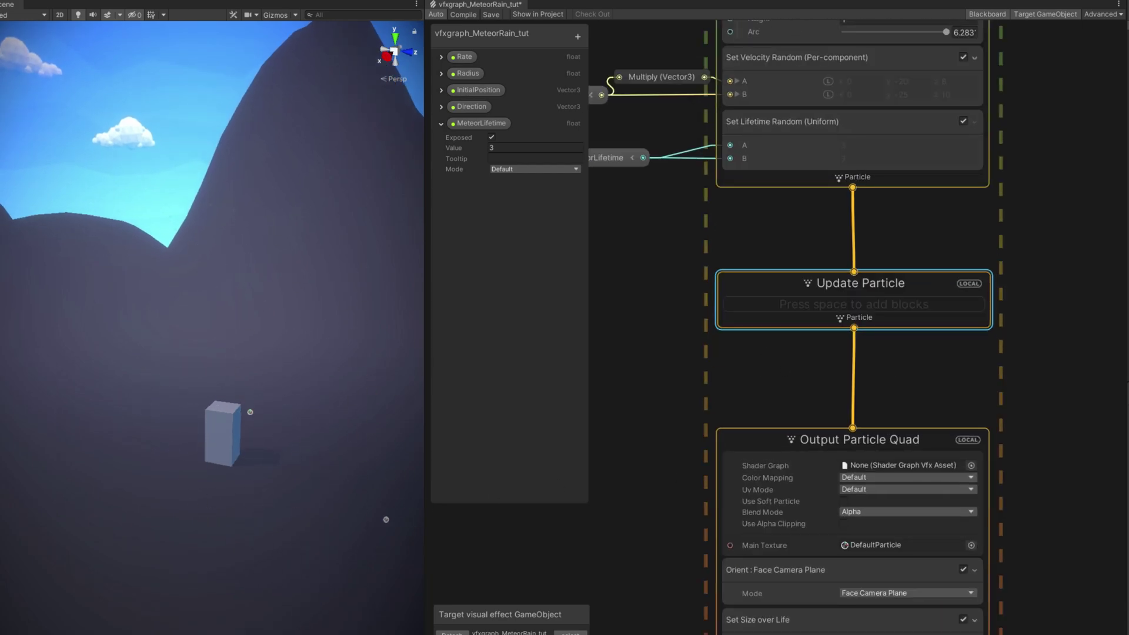
pyautogui.moveTo(1029, 323); pyautogui.dragTo(974, 357, button='middle')
pyautogui.press('space')
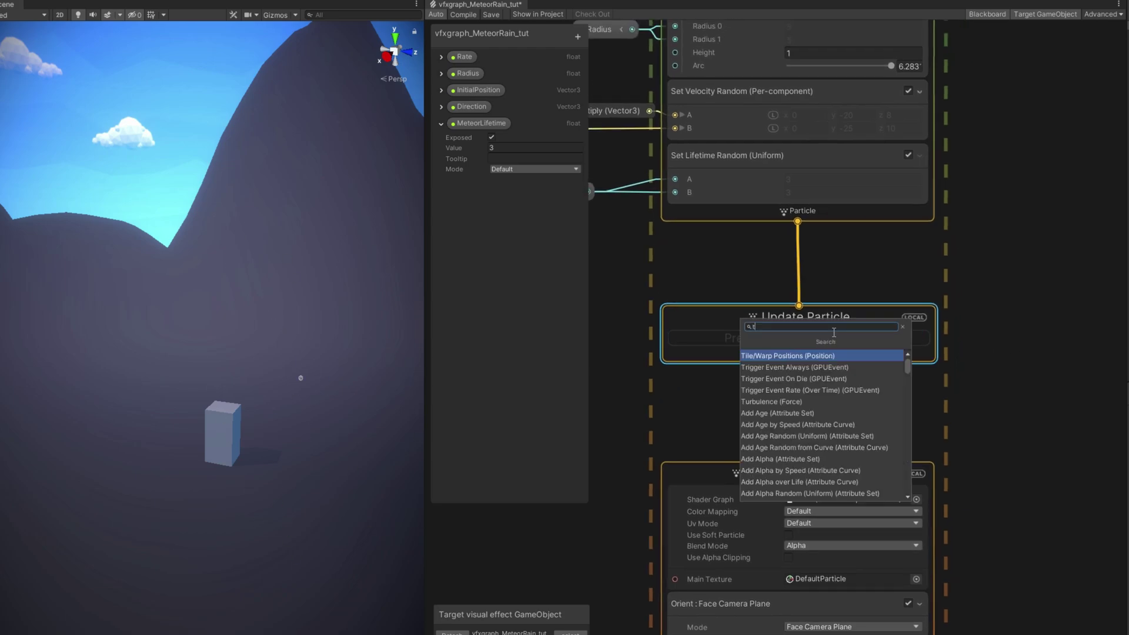
pyautogui.write('trigg')
pyautogui.press('Down')
pyautogui.press('Down')
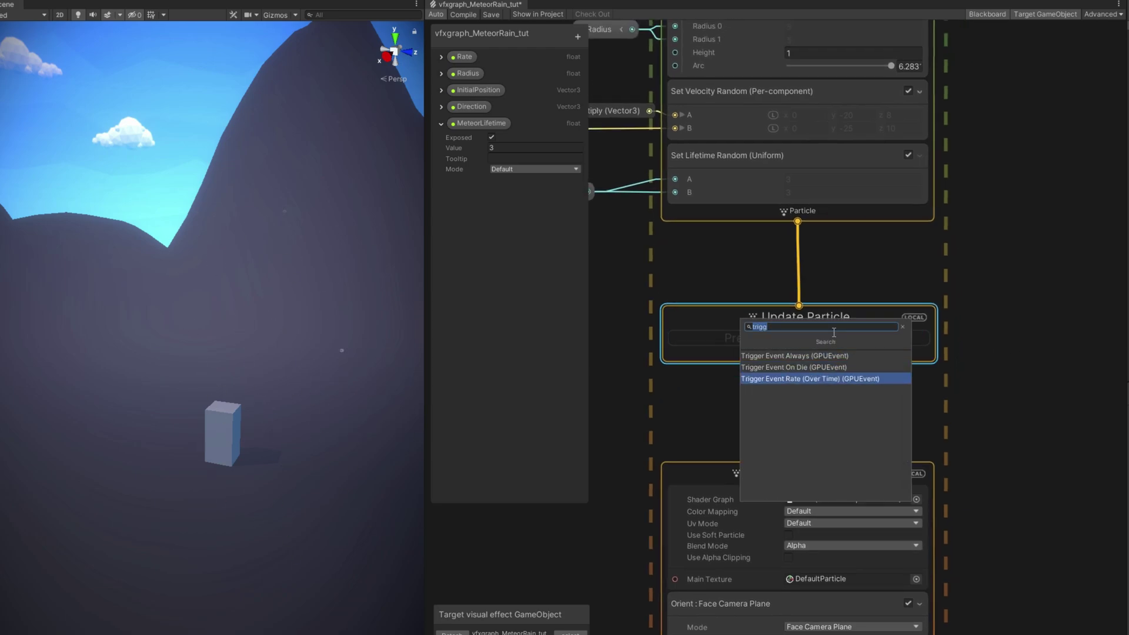
pyautogui.press('Return')
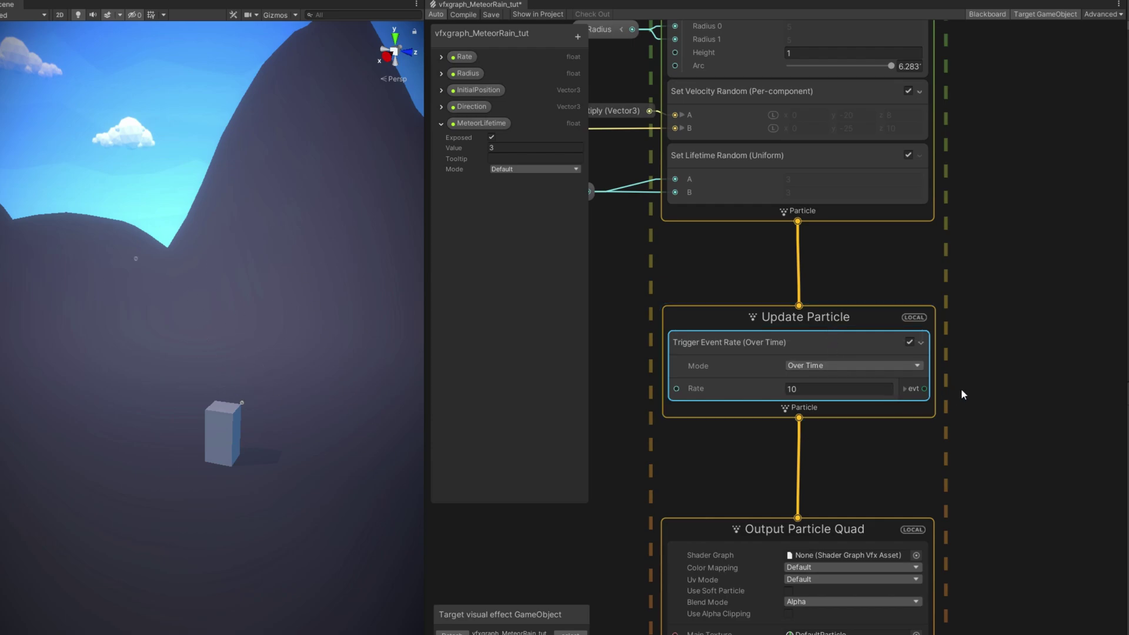
# Step: Add a Simple Ribbon system in the empty graph area beside the meteor particle system
pyautogui.scroll(-5, 880, 417)
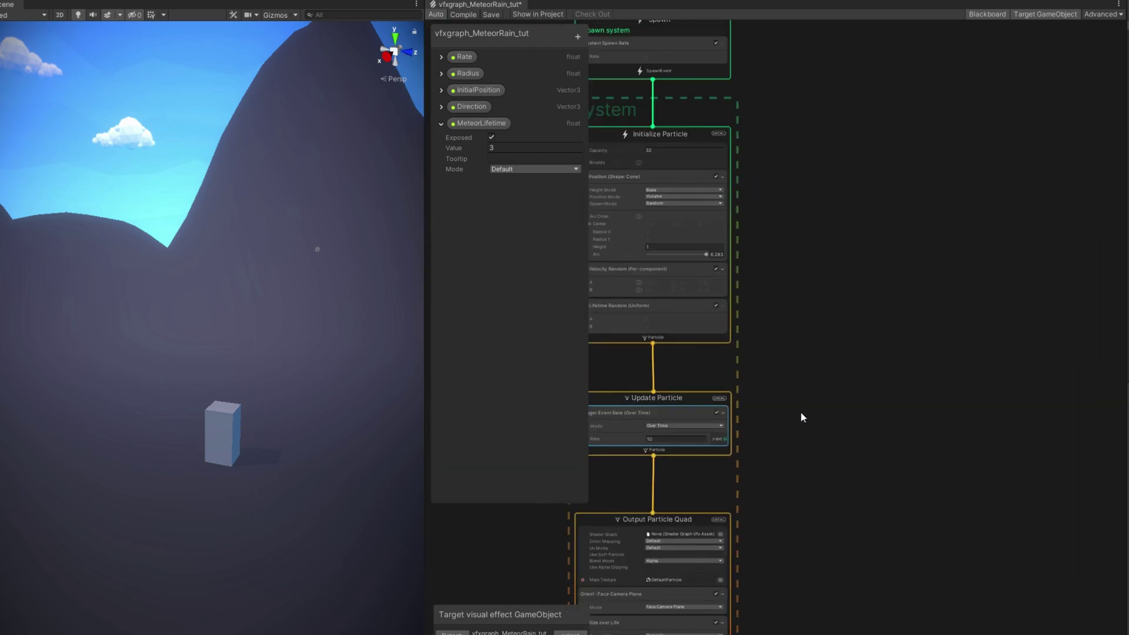
pyautogui.press('space')
pyautogui.write('simp')
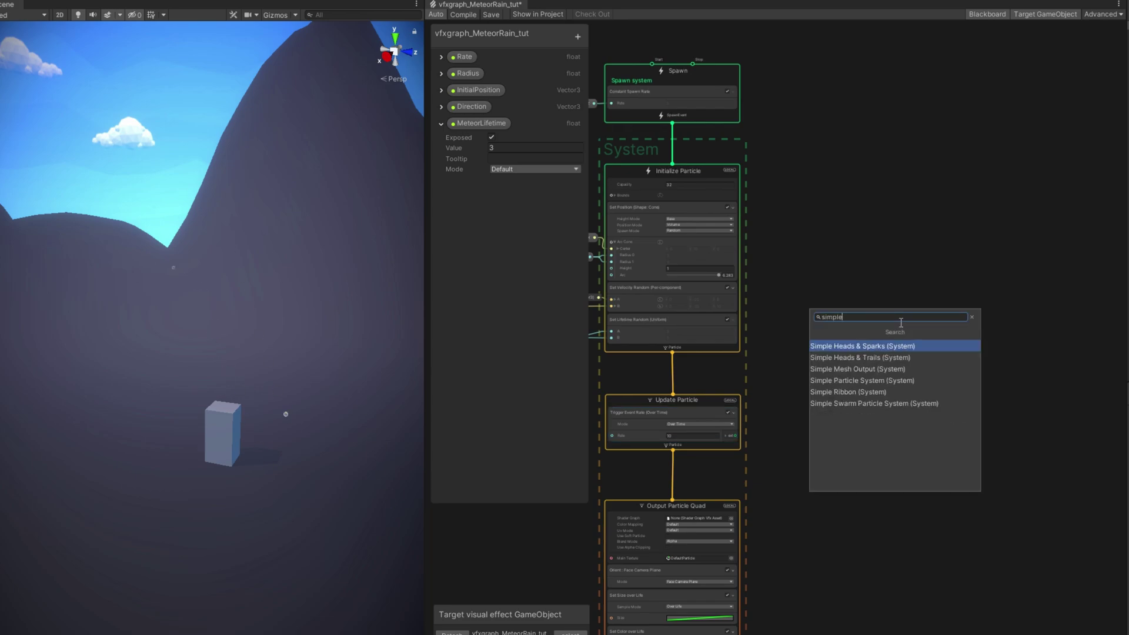
pyautogui.write('le')
pyautogui.press('Down')
pyautogui.press('Down')
pyautogui.press('Down')
pyautogui.press('Down')
pyautogui.press('Return')
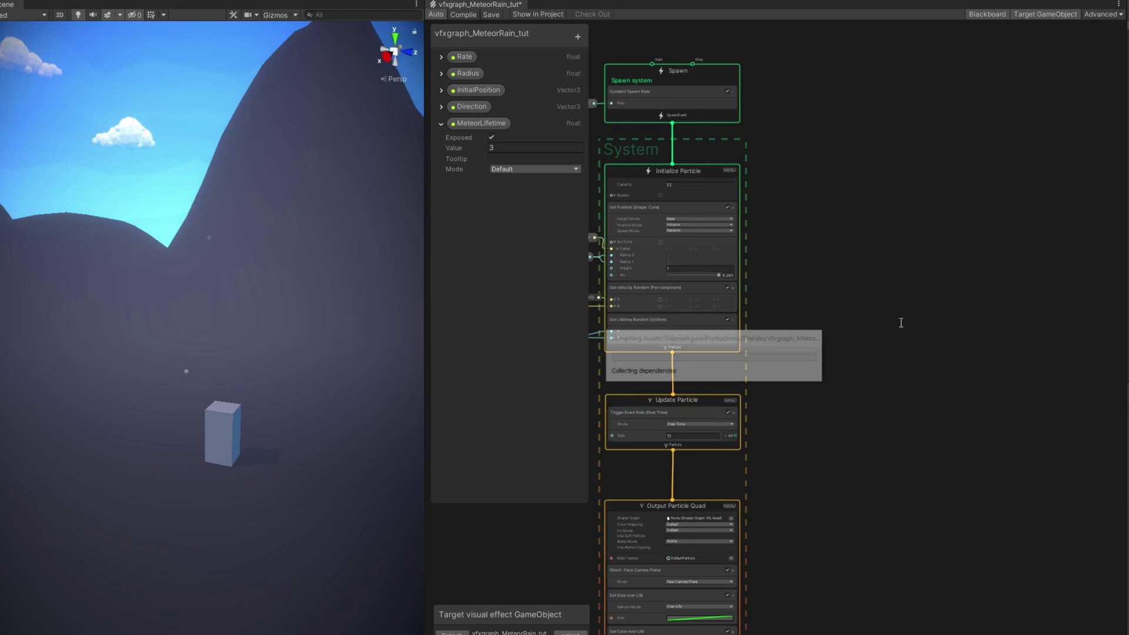
# Step: Move the whole ribbon system closer to the meteor particle system, with its Spawn context level with the first one
pyautogui.moveTo(925, 302); pyautogui.dragTo(710, 325, button='middle')
pyautogui.scroll(-3, 710, 326)
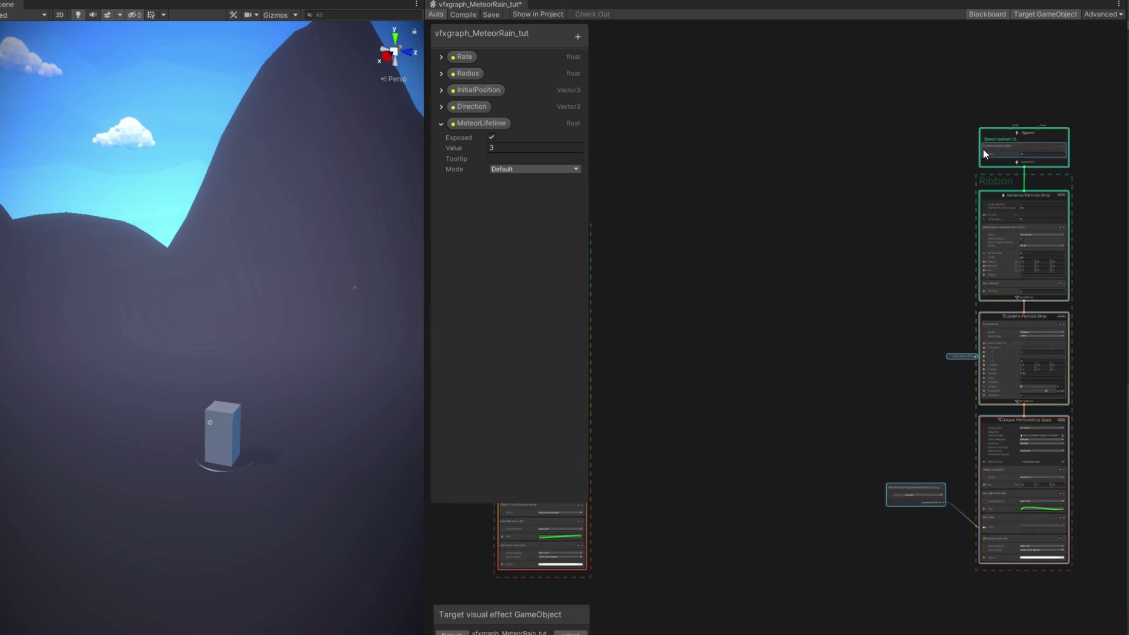
pyautogui.moveTo(983, 151); pyautogui.dragTo(723, 185)
pyautogui.click(650, 323)
pyautogui.scroll(2, 650, 323)
pyautogui.moveTo(650, 324); pyautogui.dragTo(768, 327, button='middle')
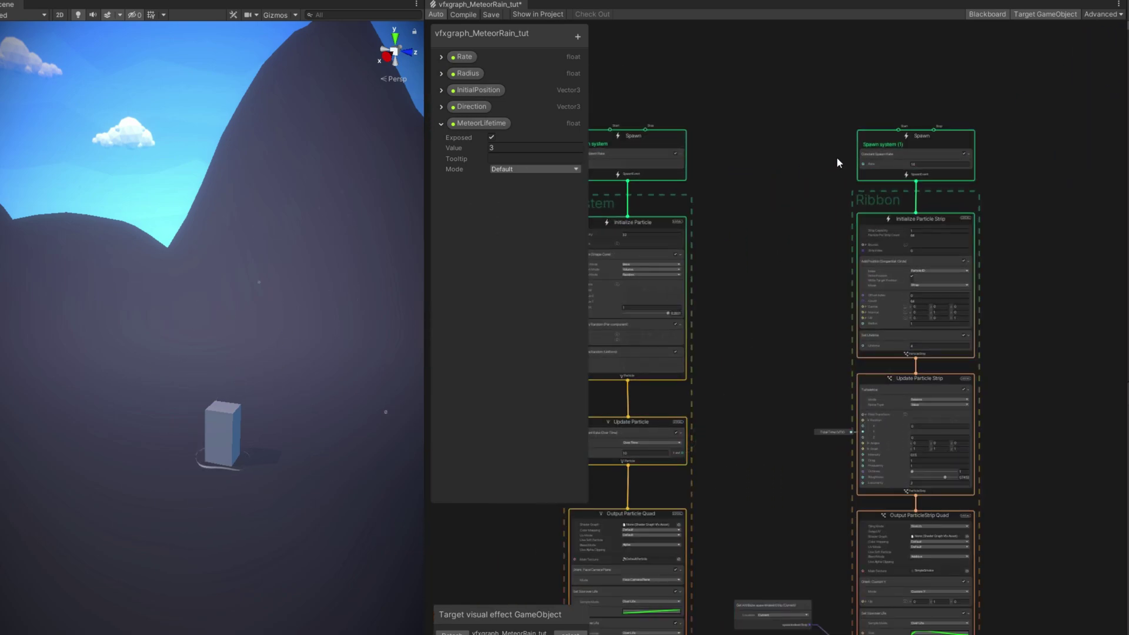
# Step: Convert the ribbon system's Spawn context into a GPUEvent context
pyautogui.scroll(5, 915, 176)
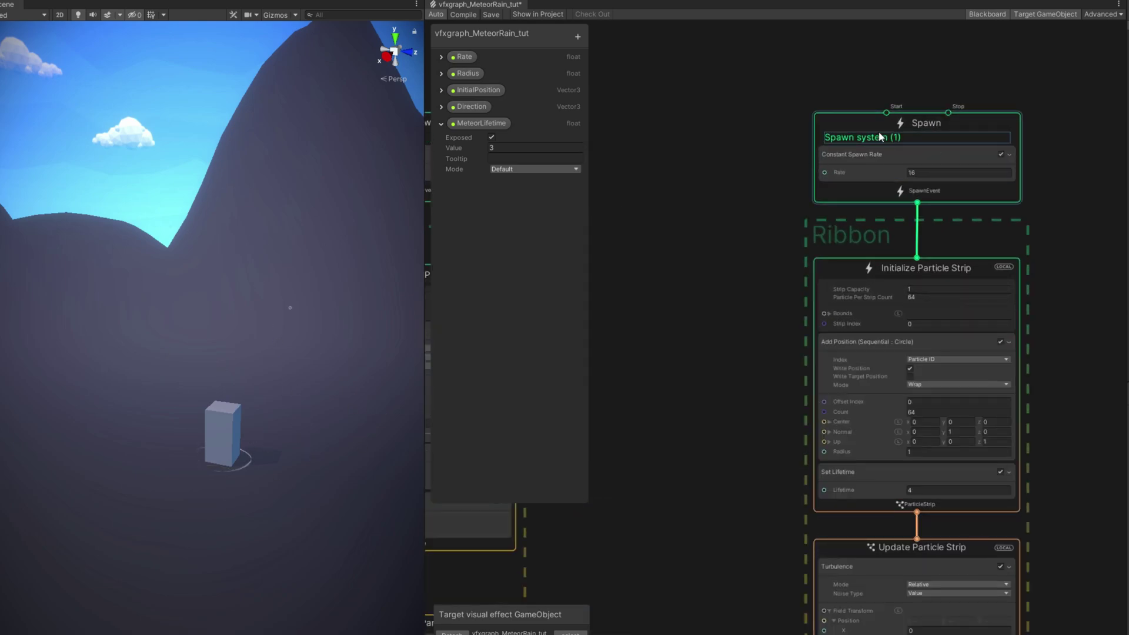
pyautogui.press('space')
pyautogui.write('gp')
pyautogui.press('Return')
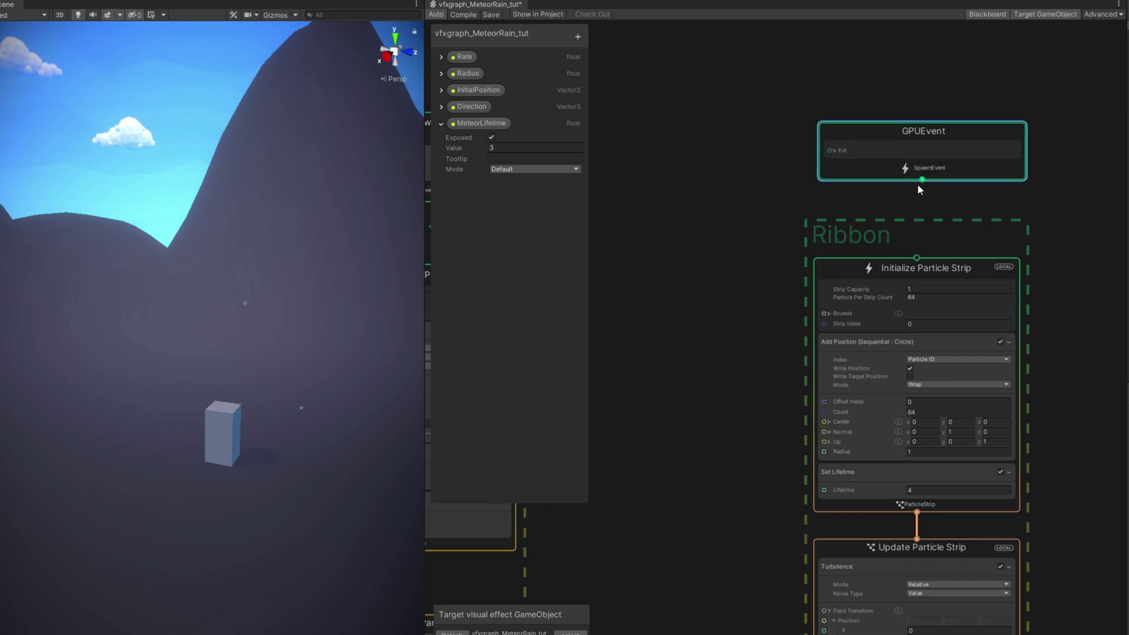
# Step: Link the GPUEvent to Initialize Particle Strip and connect the Trigger Event Rate block's evt output to its Evt input
pyautogui.moveTo(667, 324); pyautogui.dragTo(813, 281, button='middle')
pyautogui.scroll(5, 979, 106)
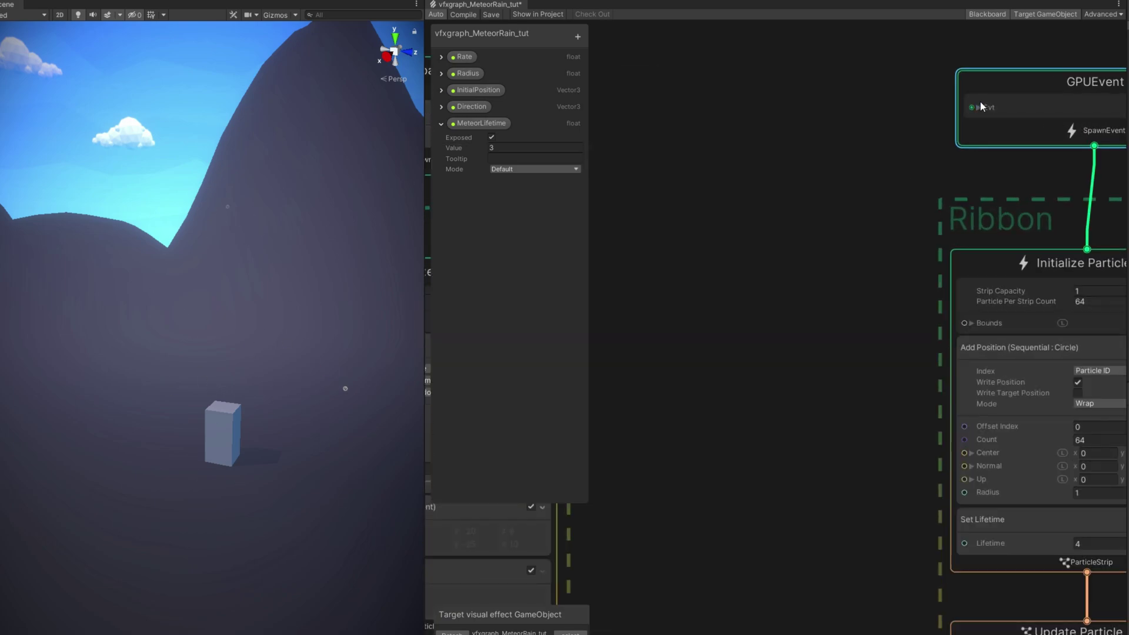
pyautogui.scroll(-5, 979, 116)
pyautogui.moveTo(705, 453); pyautogui.dragTo(825, 391, button='middle')
pyautogui.moveTo(754, 581); pyautogui.dragTo(1022, 95)
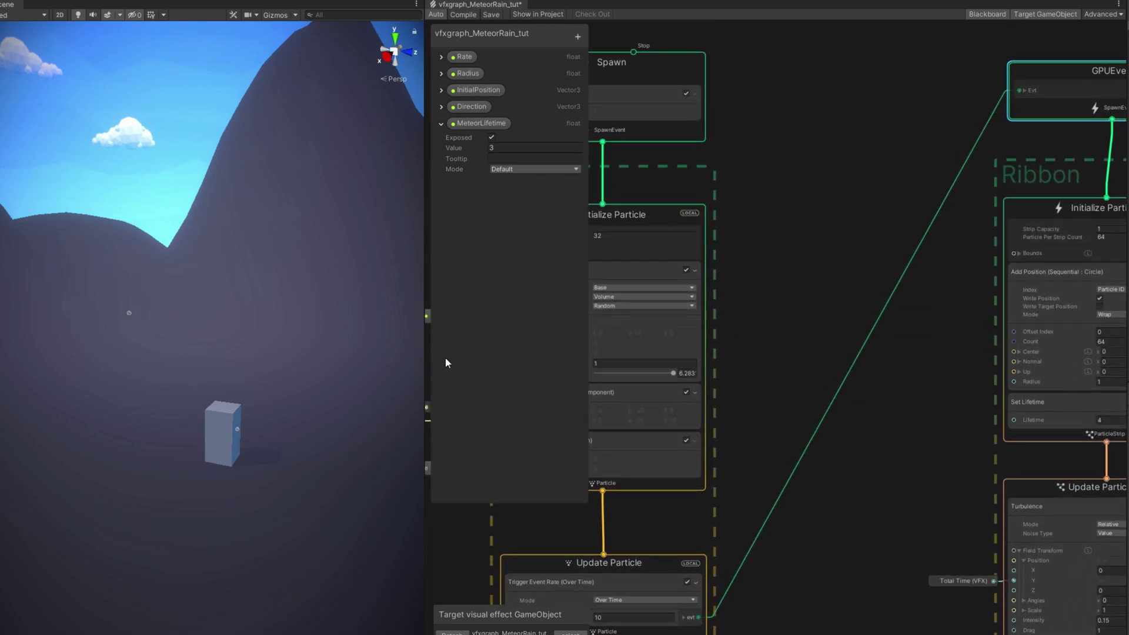
# Step: Delete the Turbulence block from the ribbon's Update Particle Strip context
pyautogui.moveTo(850, 363); pyautogui.dragTo(704, 215, button='middle')
pyautogui.moveTo(771, 386); pyautogui.dragTo(690, 359, button='middle')
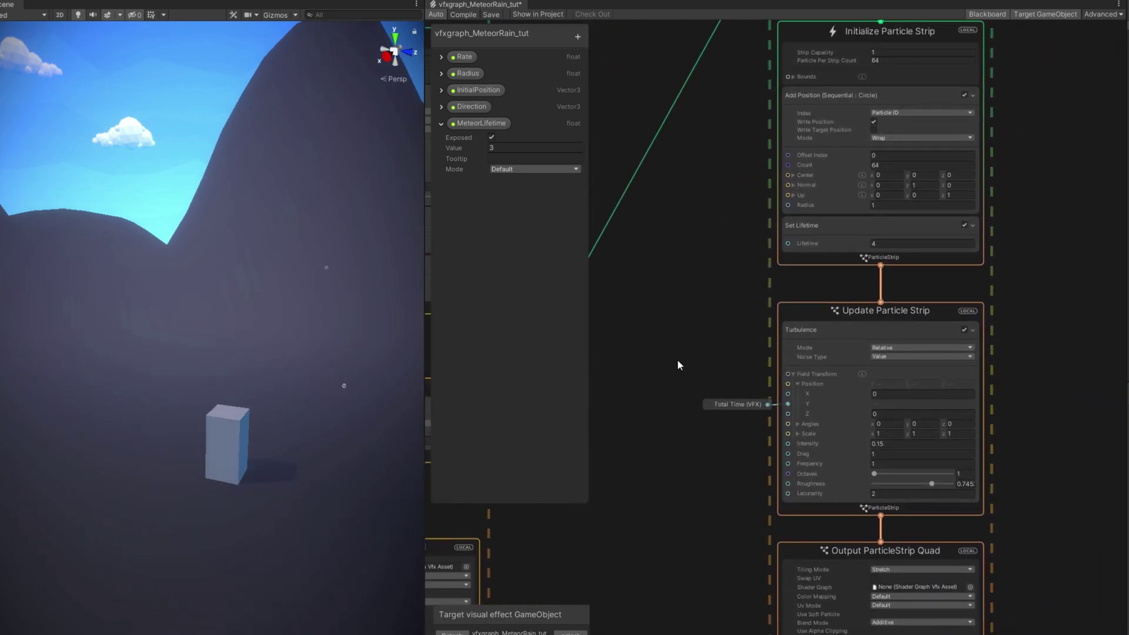
pyautogui.click(813, 369)
pyautogui.press('Delete')
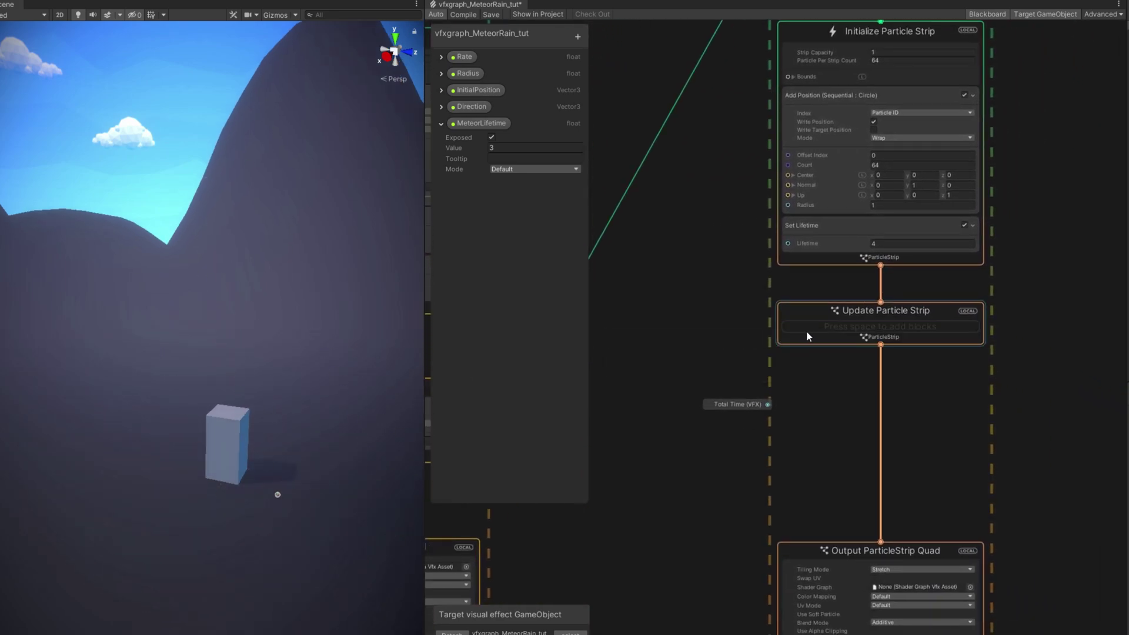
# Step: Replace the Set Size over Life block in Output Particle Quad with a Set Size block above Set Color over Life
pyautogui.moveTo(647, 555); pyautogui.dragTo(951, 234, button='middle')
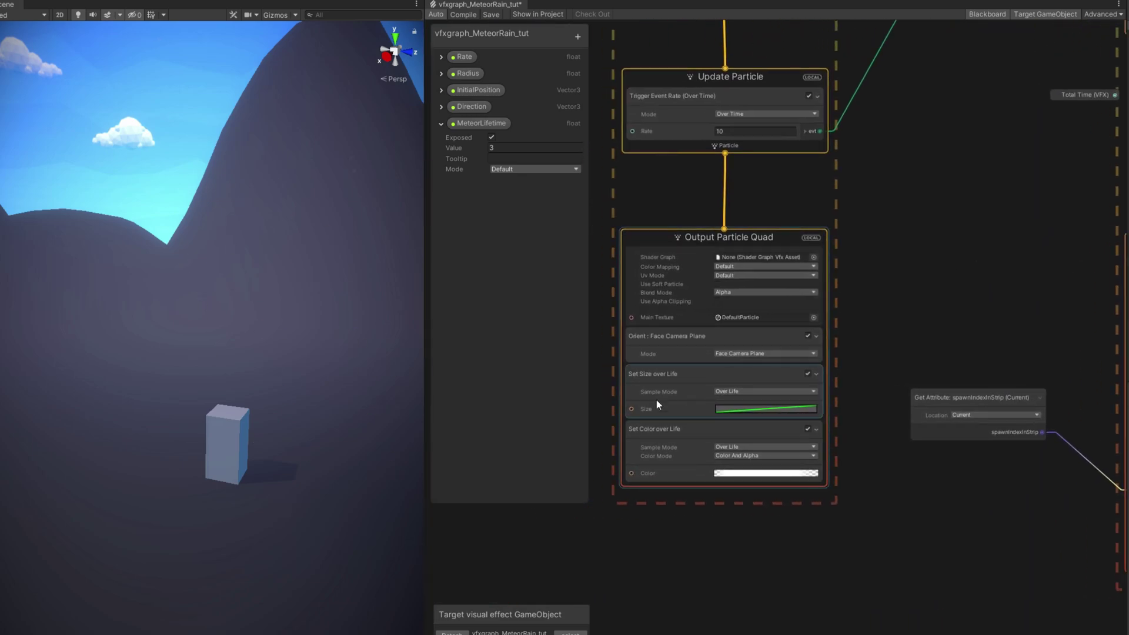
pyautogui.click(698, 378)
pyautogui.press('Delete')
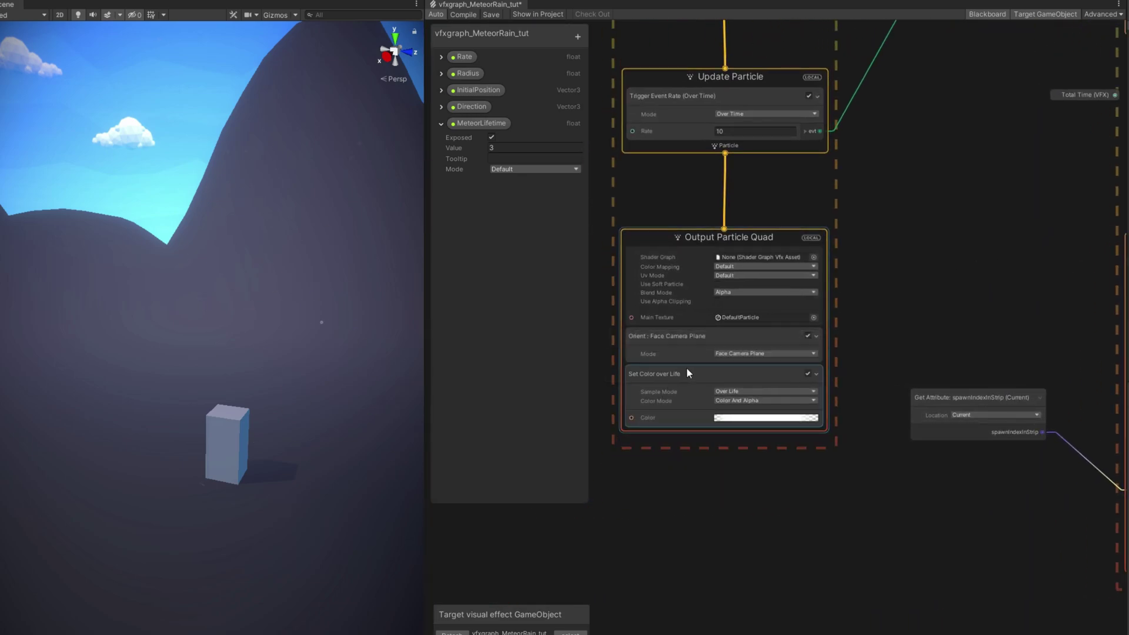
pyautogui.press('space')
pyautogui.write('set size')
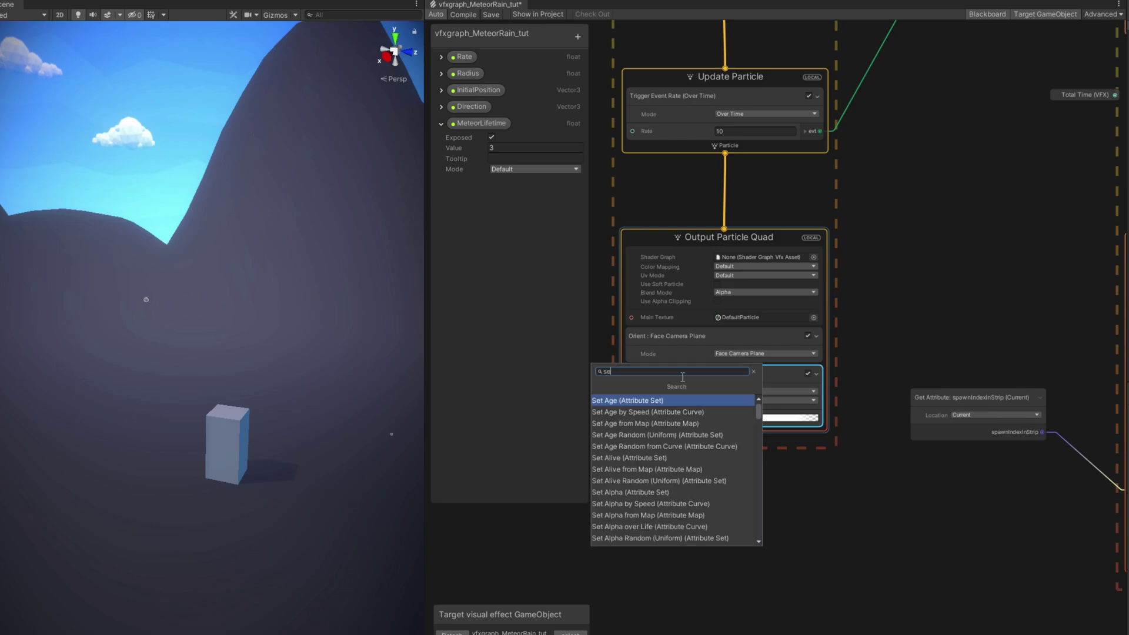
pyautogui.press('Return')
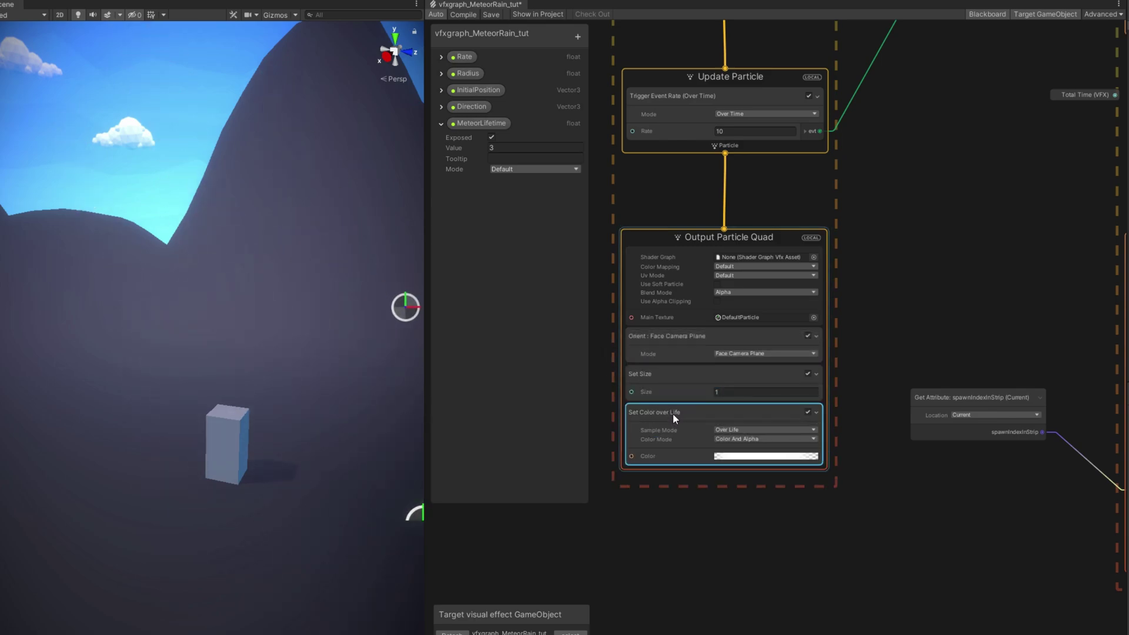
# Step: Set the ribbon's Initialize Particle Strip context to a strip capacity of 1000 and a particle per strip count of 100
pyautogui.scroll(-2, 676, 390)
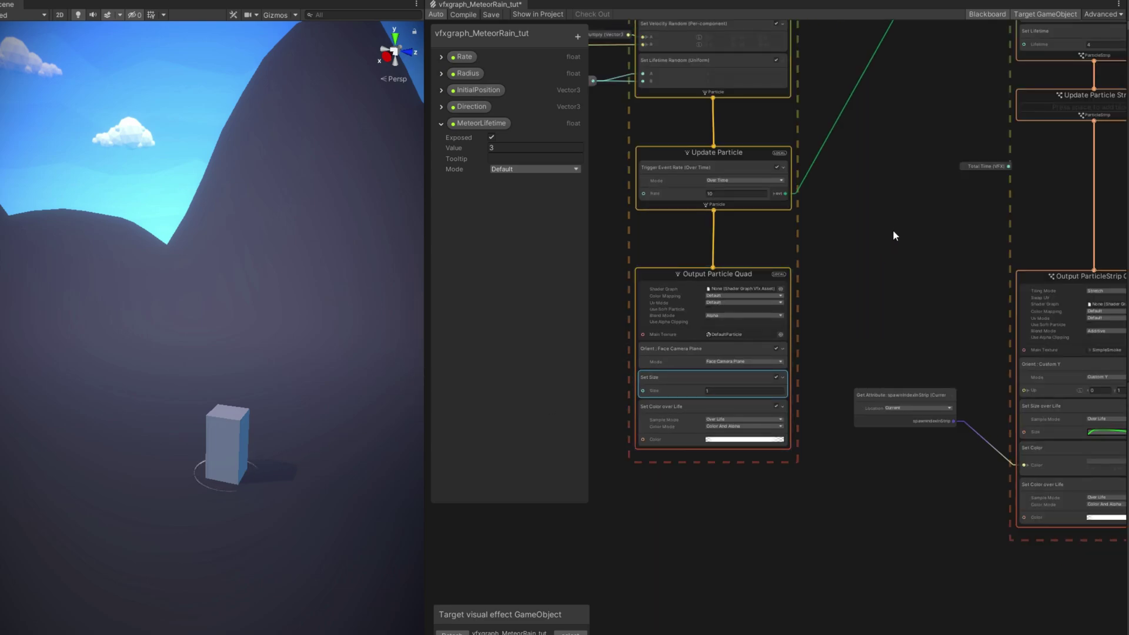
pyautogui.moveTo(895, 236); pyautogui.dragTo(633, 422, button='middle')
pyautogui.moveTo(676, 219); pyautogui.dragTo(705, 267, button='middle')
pyautogui.scroll(4, 705, 267)
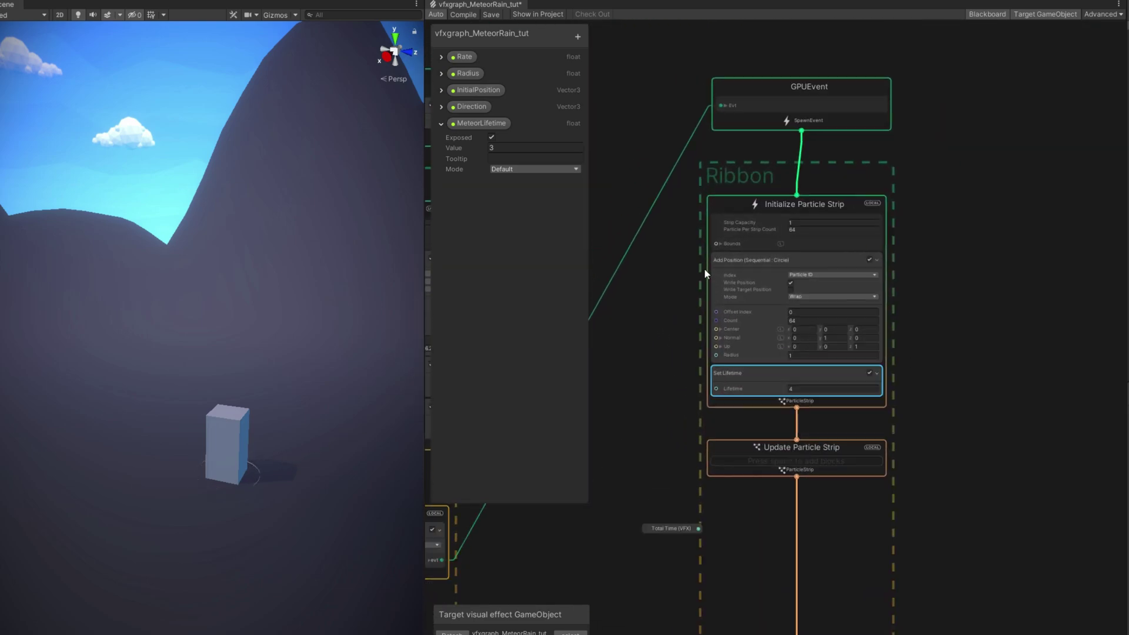
pyautogui.click(817, 215)
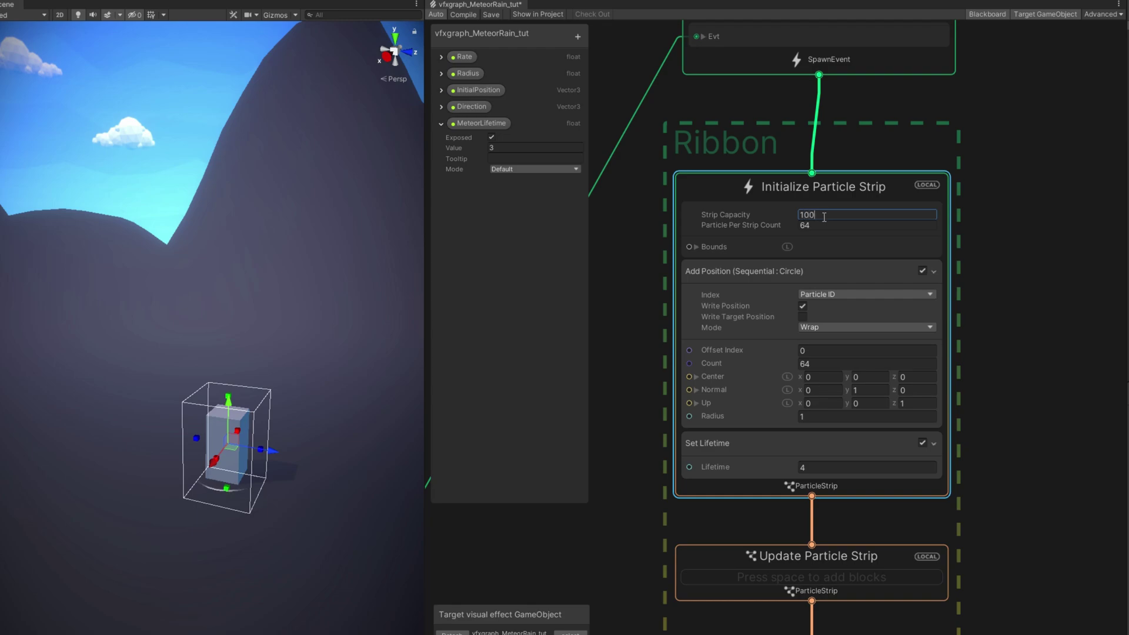
pyautogui.click(825, 226)
pyautogui.write('100')
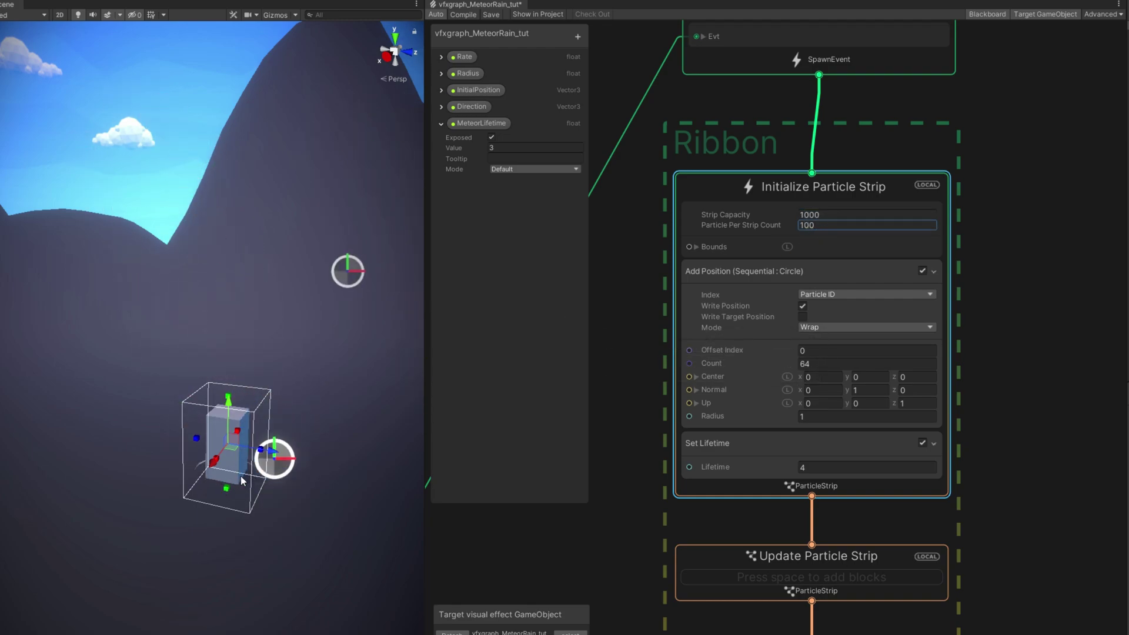
pyautogui.moveTo(268, 491); pyautogui.dragTo(245, 429, button='middle')
pyautogui.scroll(3, 245, 428)
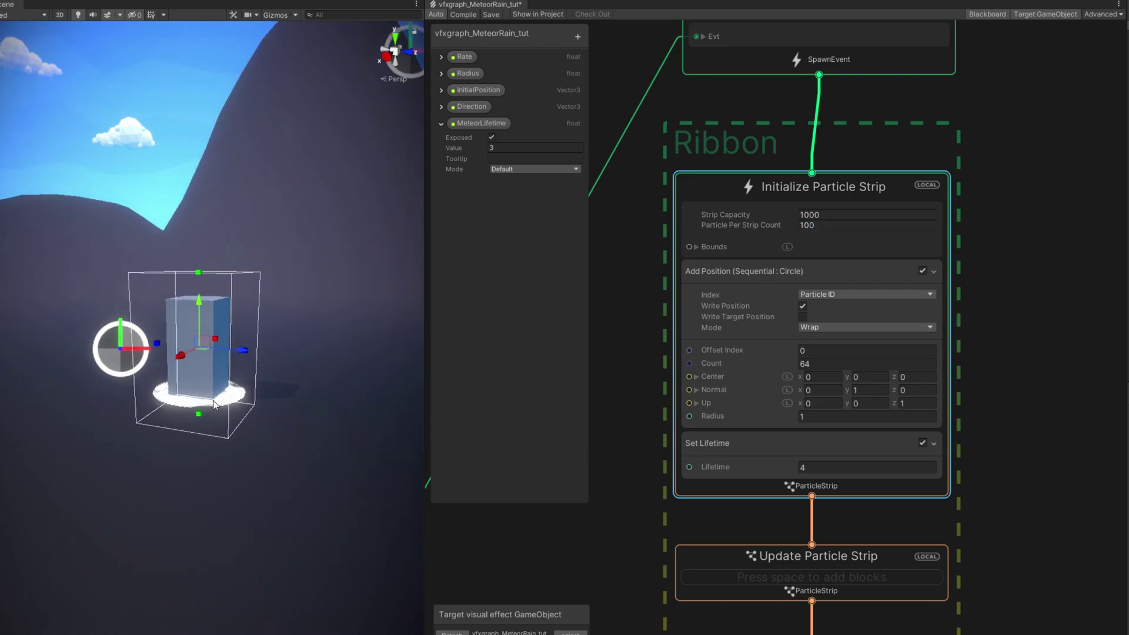
# Step: Replace the Add Position (Sequential : Circle) block in Initialize Particle Strip with an Inherit Source Position (Set) block
pyautogui.click(749, 299)
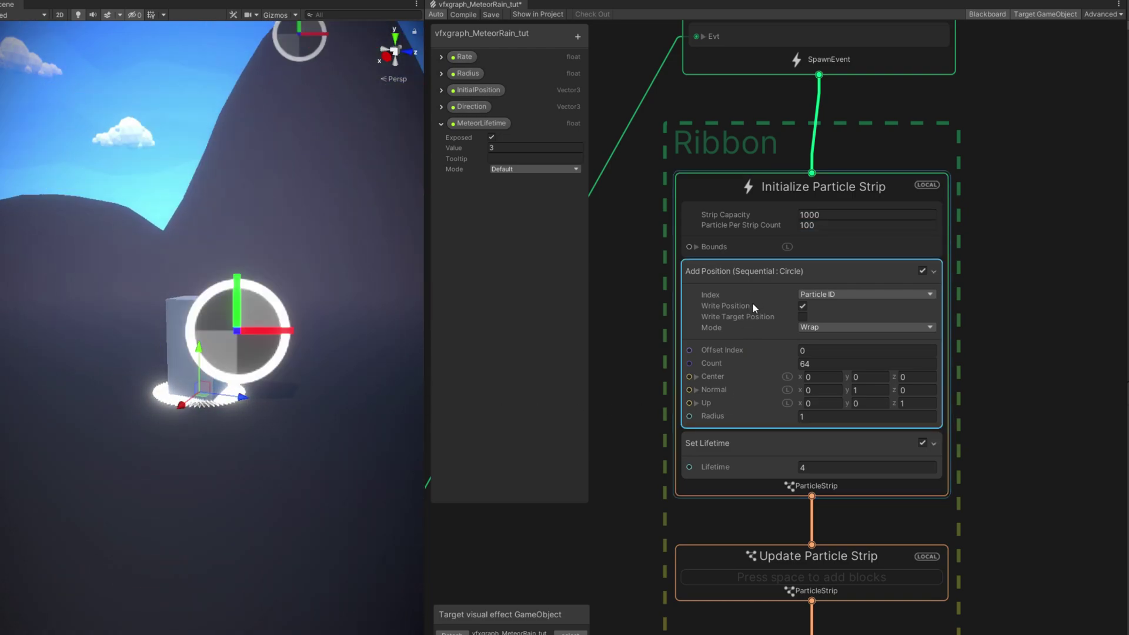
pyautogui.press('Delete')
pyautogui.click(739, 274)
pyautogui.press('space')
pyautogui.write('inher ')
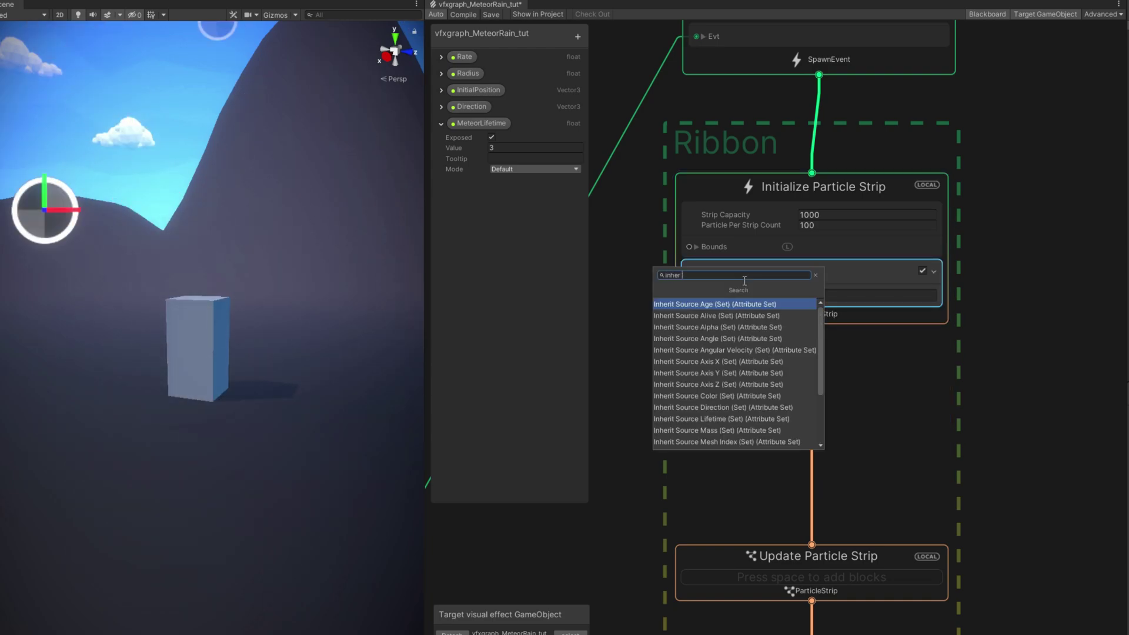
pyautogui.write('pos')
pyautogui.press('Down')
pyautogui.press('Down')
pyautogui.press('Up')
pyautogui.press('Up')
pyautogui.press('Down')
pyautogui.press('Return')
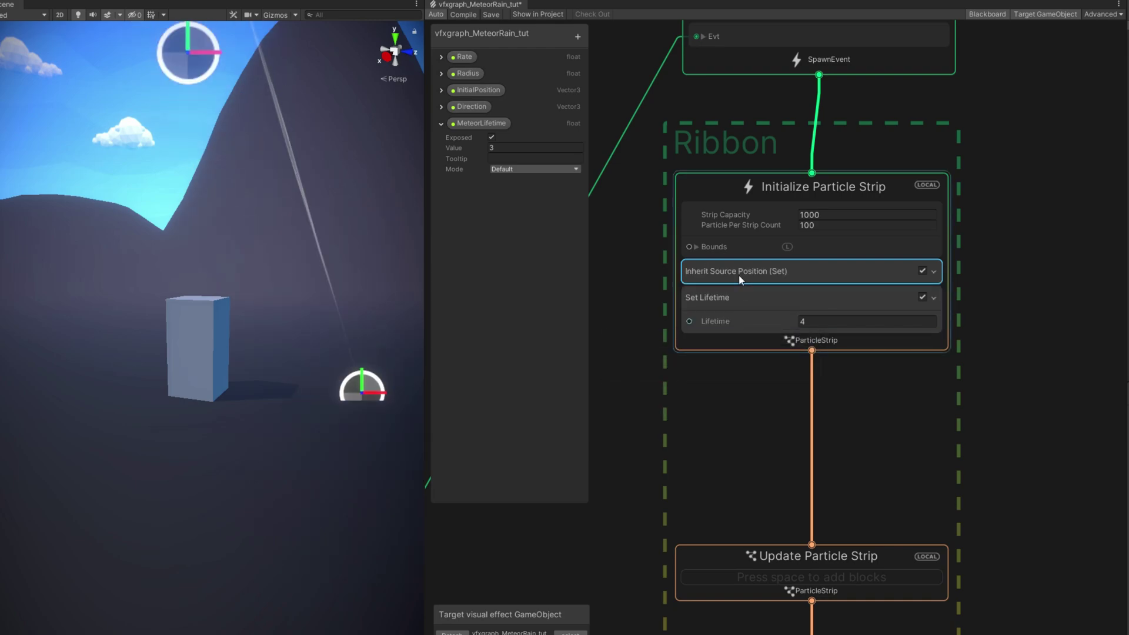
pyautogui.keyDown('alt'); pyautogui.moveTo(382, 276); pyautogui.dragTo(340, 259); pyautogui.keyUp('alt')
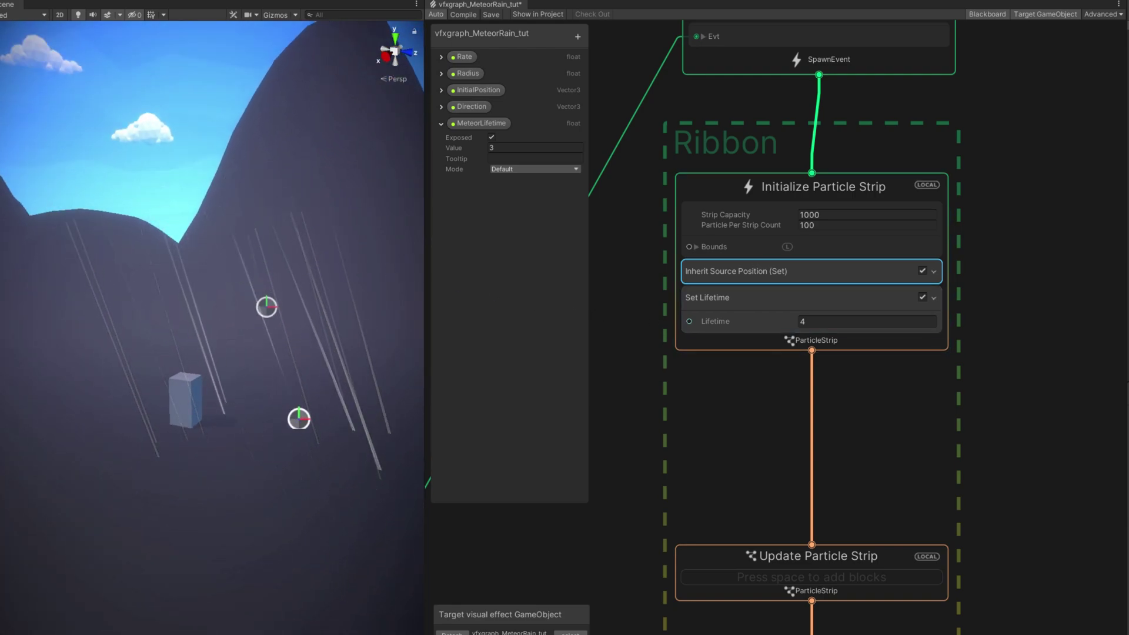
# Step: Add an exposed float property named TrailLifetime with a value of 0.4 to the blackboard
pyautogui.click(577, 38)
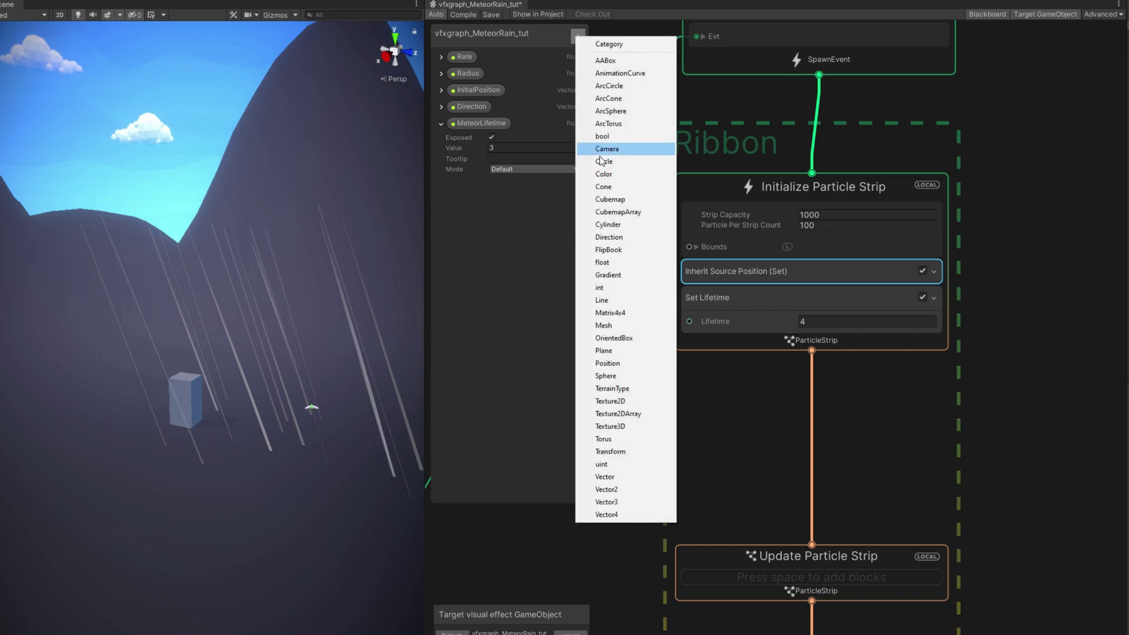
pyautogui.click(602, 300)
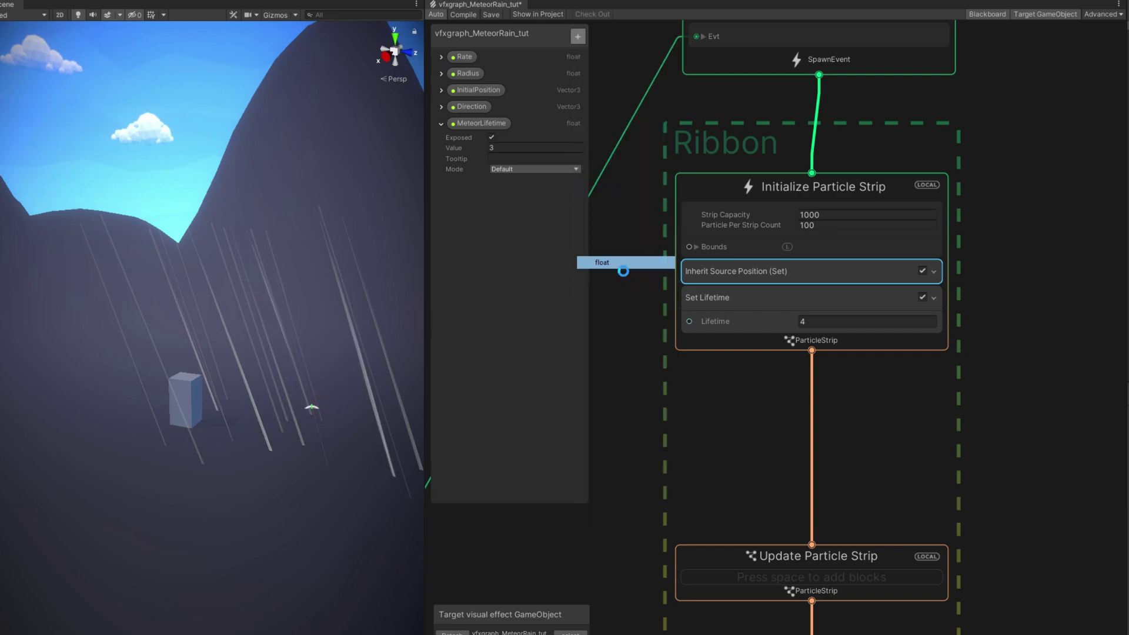
pyautogui.write('TrailLifetime')
pyautogui.press('Return')
pyautogui.click(511, 210)
pyautogui.write('0.4')
# Step: Place a TrailLifetime node in the graph and connect it to the ribbon's Set Lifetime block
pyautogui.click(442, 123)
pyautogui.moveTo(628, 294); pyautogui.dragTo(684, 321)
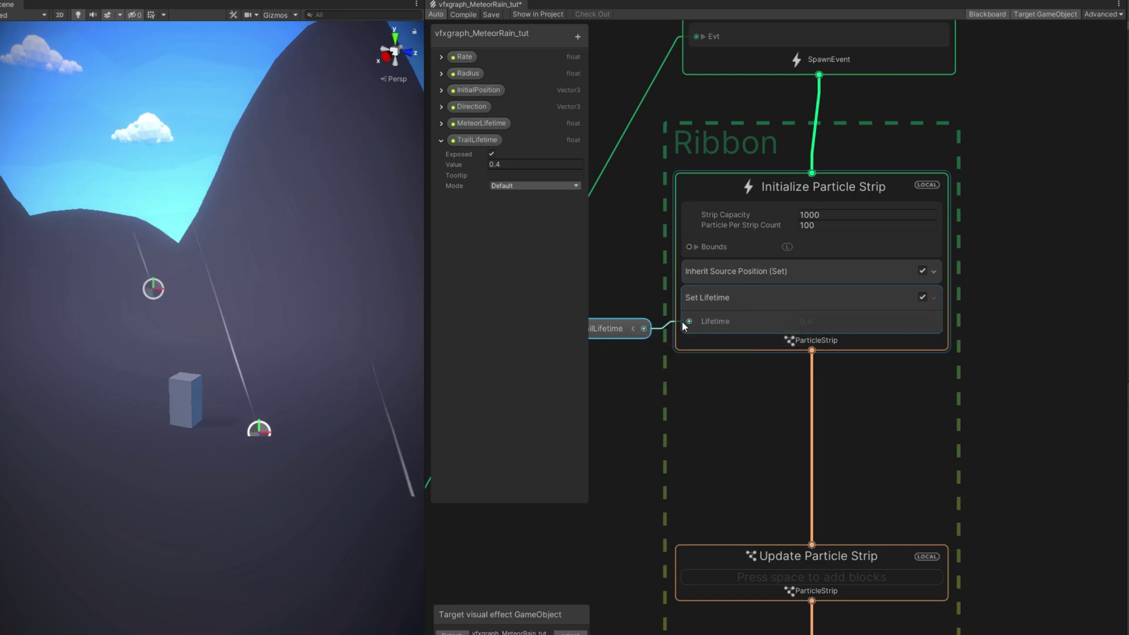
pyautogui.moveTo(609, 334); pyautogui.dragTo(622, 327)
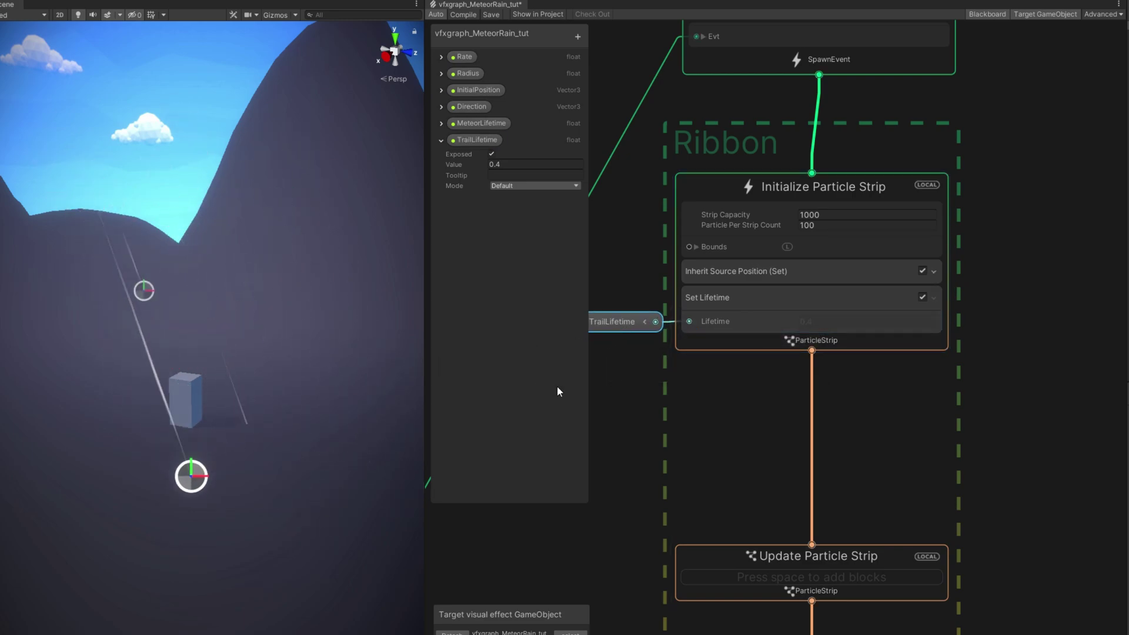
# Step: Move the Update Particle Strip and Output ParticleStrip Quad contexts up, closer beneath Initialize Particle Strip
pyautogui.moveTo(693, 549); pyautogui.dragTo(691, 414)
pyautogui.scroll(-2, 696, 451)
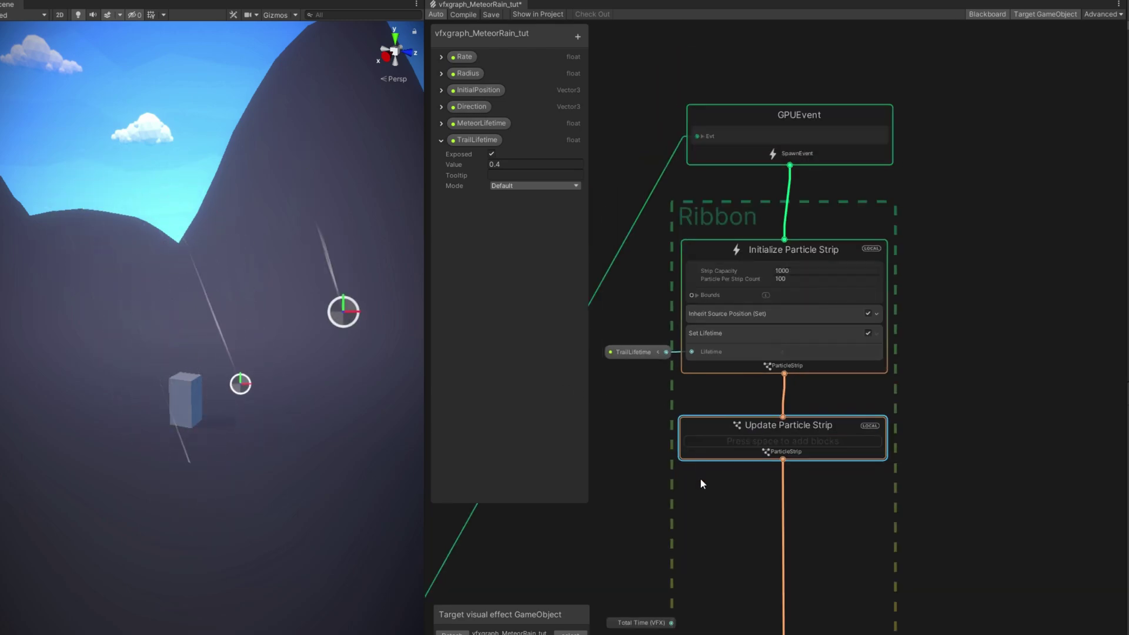
pyautogui.moveTo(703, 494); pyautogui.dragTo(736, 246, button='middle')
pyautogui.moveTo(753, 516); pyautogui.dragTo(764, 310)
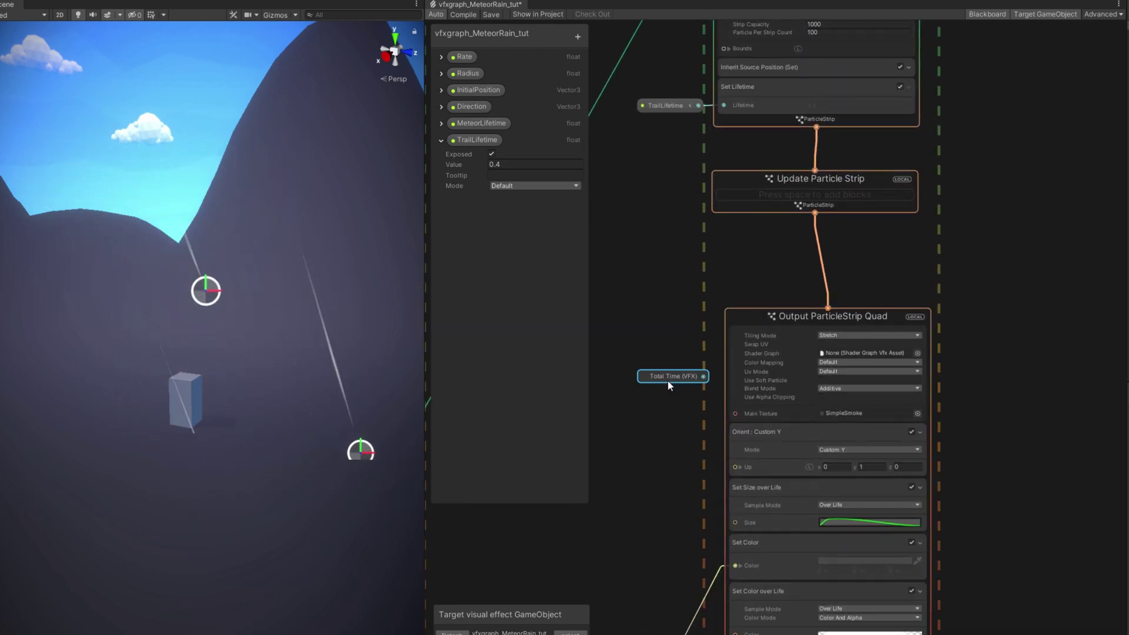
# Step: Delete the unneeded Total Time and spawnIndexInStrip nodes and move Output ParticleStrip Quad closer to Update Particle Strip
pyautogui.moveTo(669, 393); pyautogui.dragTo(802, 317, button='middle')
pyautogui.click(721, 605)
pyautogui.press('Delete')
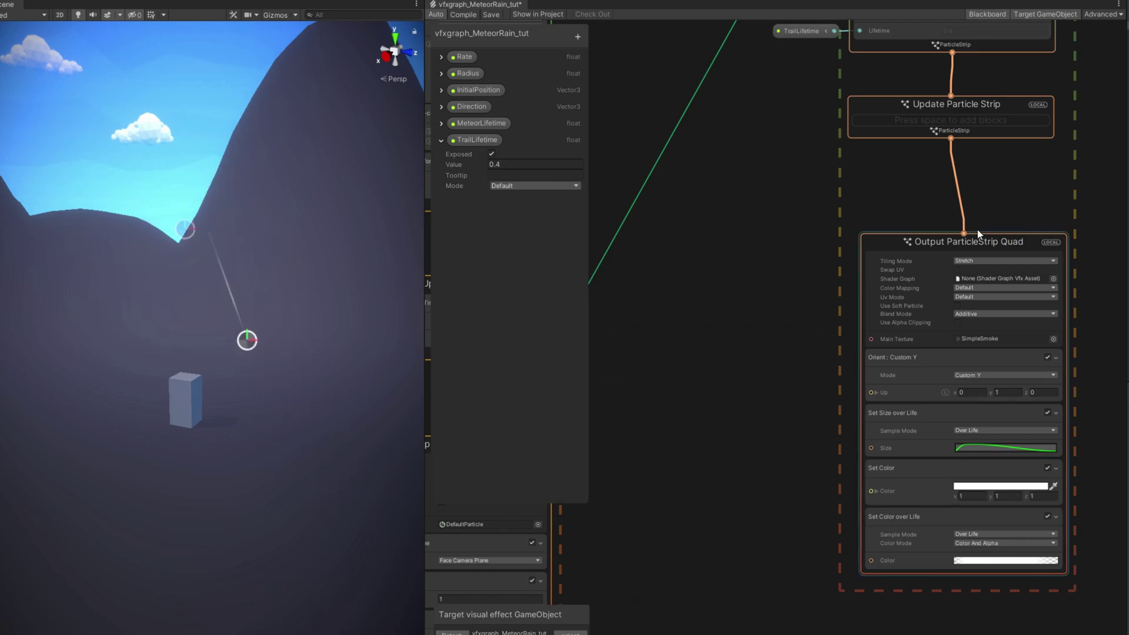
pyautogui.moveTo(892, 236); pyautogui.dragTo(879, 178)
# Step: Save the graph and remove the link between the meteor system's Update Particle and Output Particle Quad contexts
pyautogui.moveTo(819, 177); pyautogui.dragTo(729, 292, button='middle')
pyautogui.click(706, 388)
pyautogui.moveTo(705, 395); pyautogui.dragTo(1000, 257, button='middle')
pyautogui.hotkey('ctrl', 's')
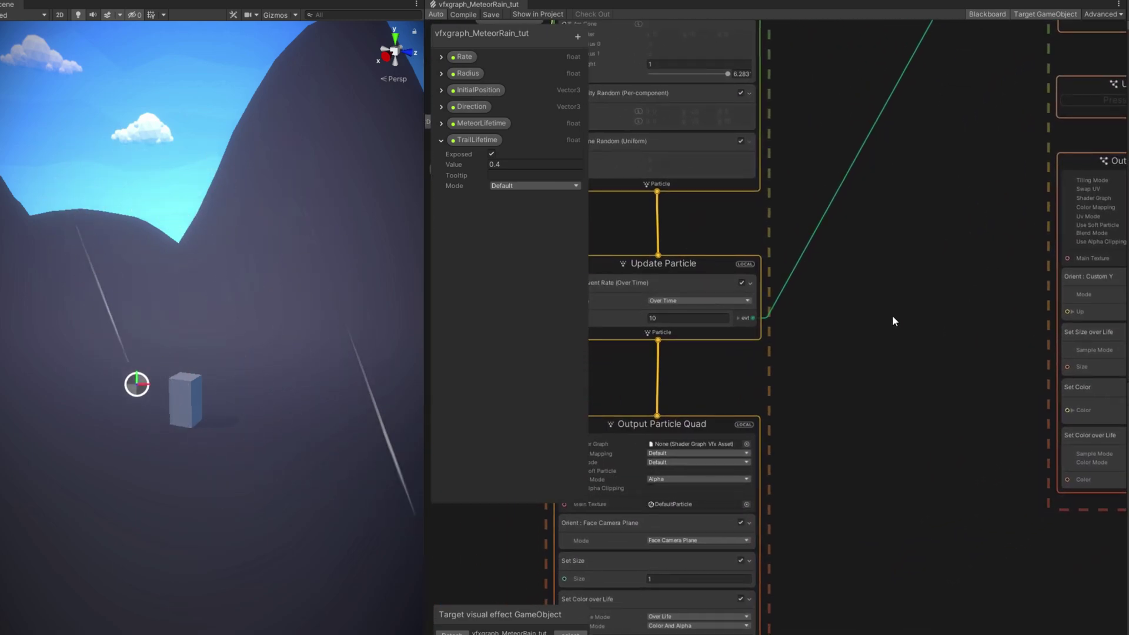
pyautogui.click(657, 381)
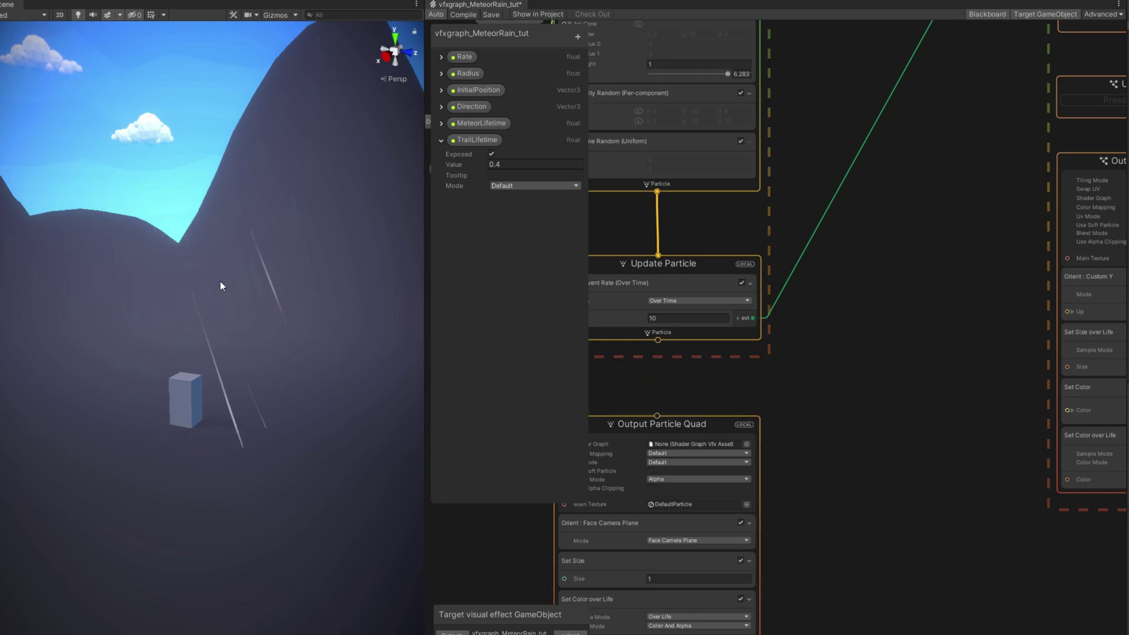
# Step: Reshape the curve of the ribbon's Set Size over Life block so it falls from 1 to 0 across the lifetime
pyautogui.moveTo(885, 307); pyautogui.dragTo(625, 307, button='middle')
pyautogui.scroll(1, 994, 366)
pyautogui.click(935, 366)
pyautogui.click(808, 605)
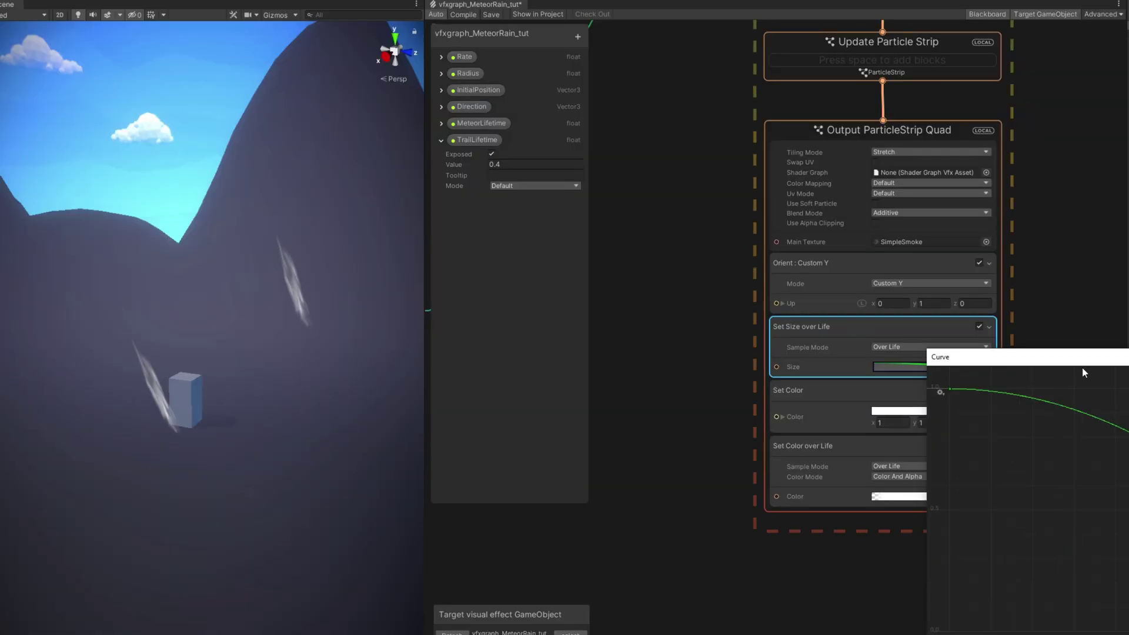
pyautogui.moveTo(786, 296); pyautogui.dragTo(329, 163)
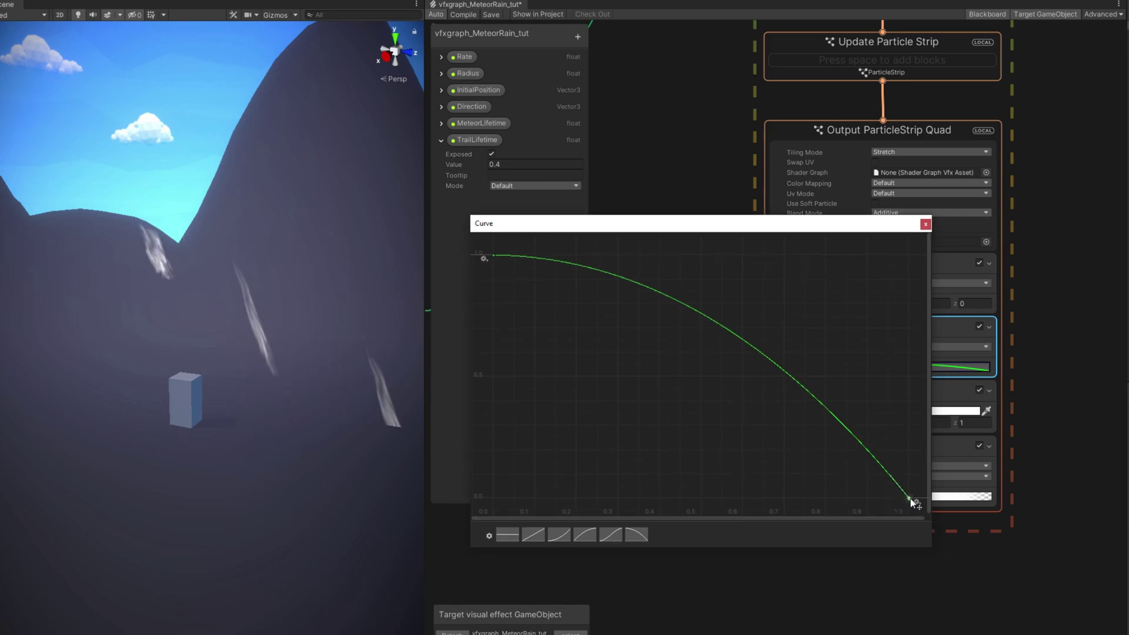
pyautogui.moveTo(895, 489); pyautogui.dragTo(873, 502)
pyautogui.scroll(-1, 665, 406)
pyautogui.moveTo(565, 315); pyautogui.dragTo(540, 280, button='middle')
pyautogui.scroll(-1, 540, 280)
pyautogui.click(925, 224)
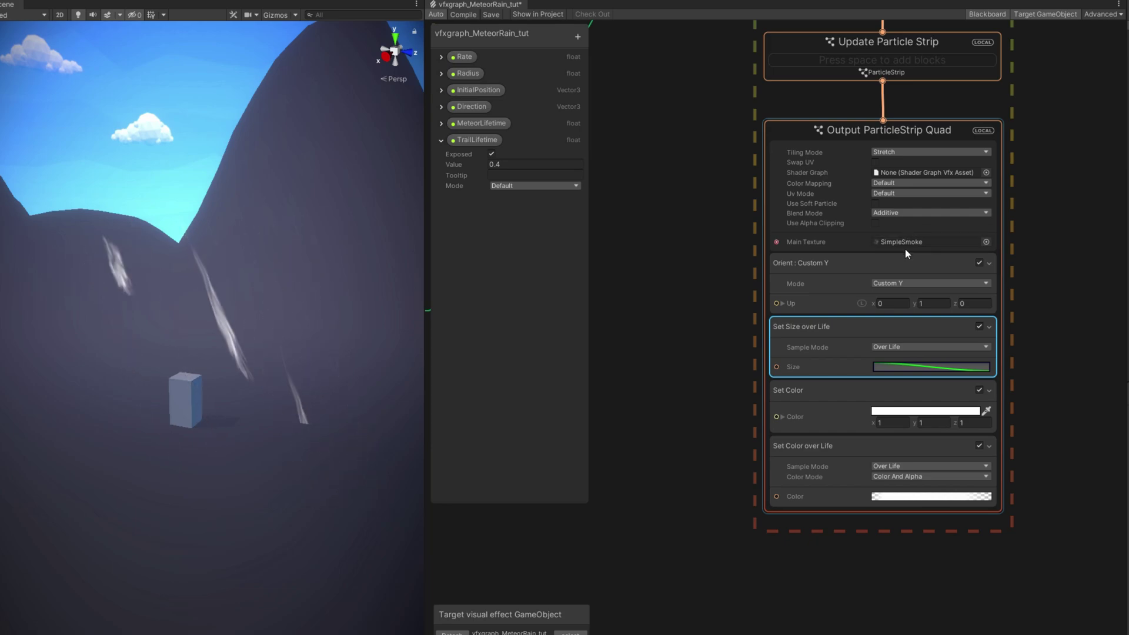
# Step: Set the Orient block's mode in Output ParticleStrip Quad to Face Camera Position
pyautogui.click(903, 285)
pyautogui.click(895, 295)
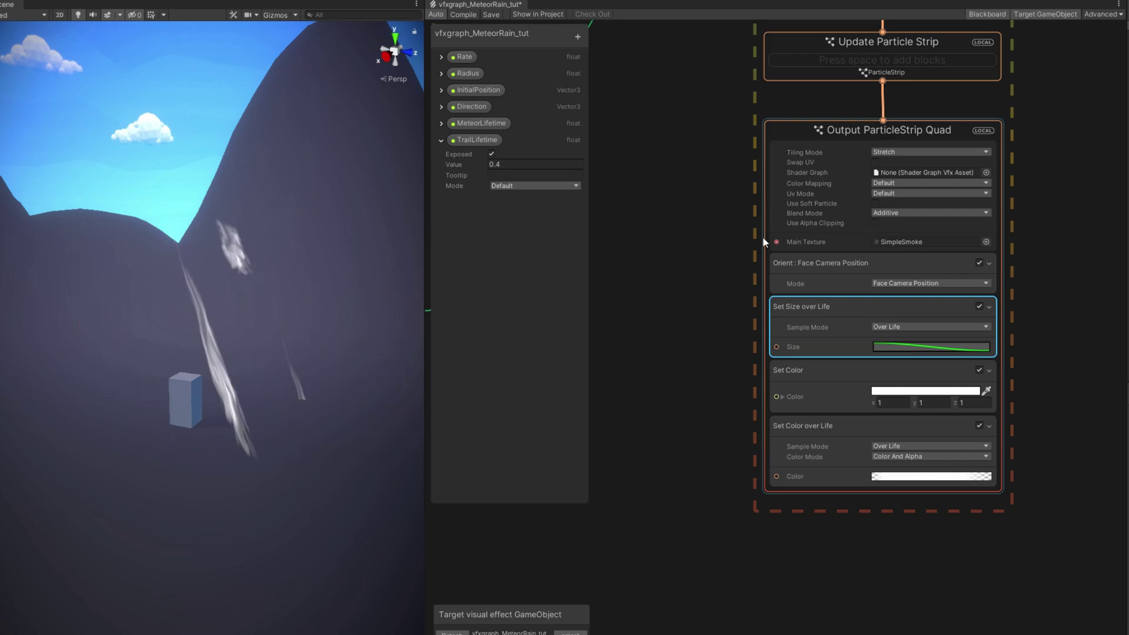
# Step: Compare the Trigger Event Rate block's Over Time and Over Distance modes in Update Particle, leaving it on Over Distance
pyautogui.moveTo(752, 237); pyautogui.dragTo(1042, 317, button='middle')
pyautogui.moveTo(842, 375); pyautogui.dragTo(1025, 376, button='middle')
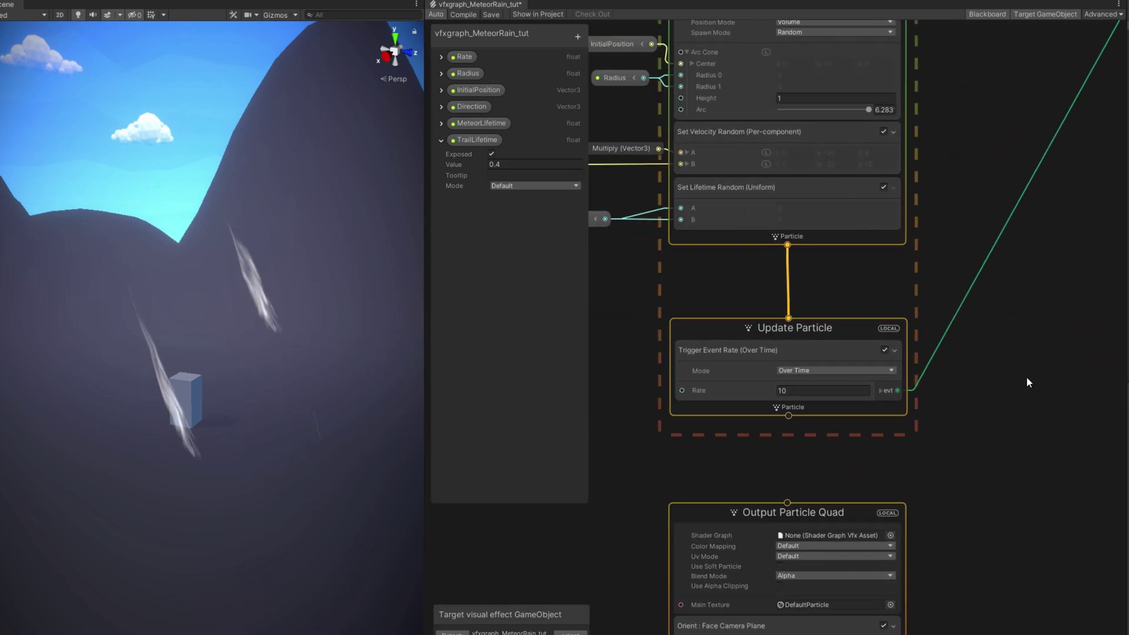
pyautogui.click(796, 370)
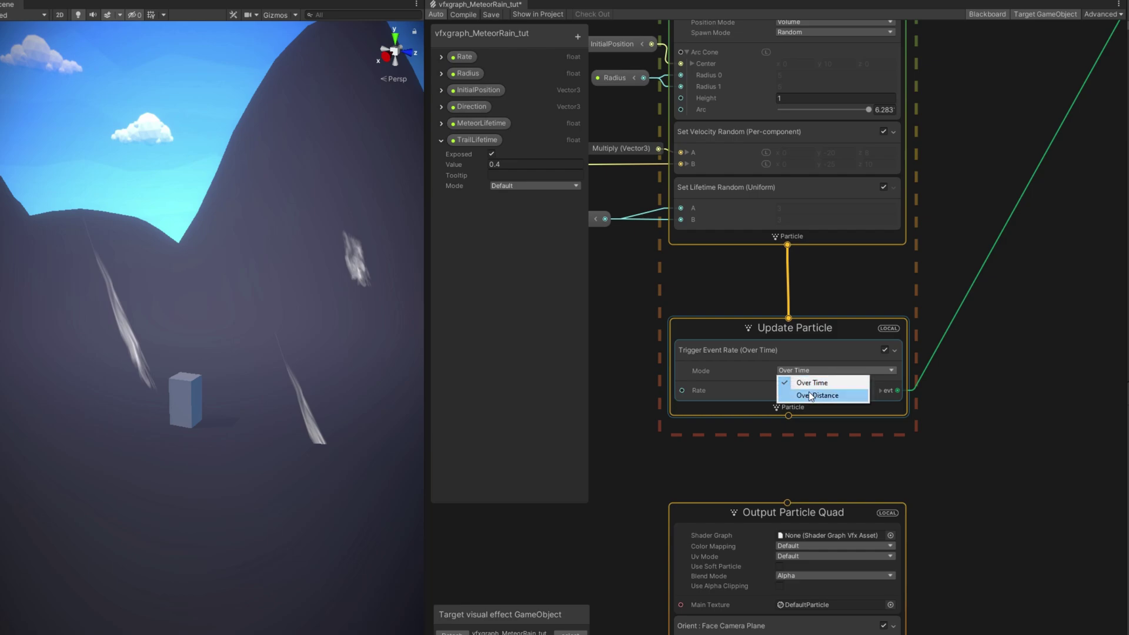
pyautogui.click(809, 393)
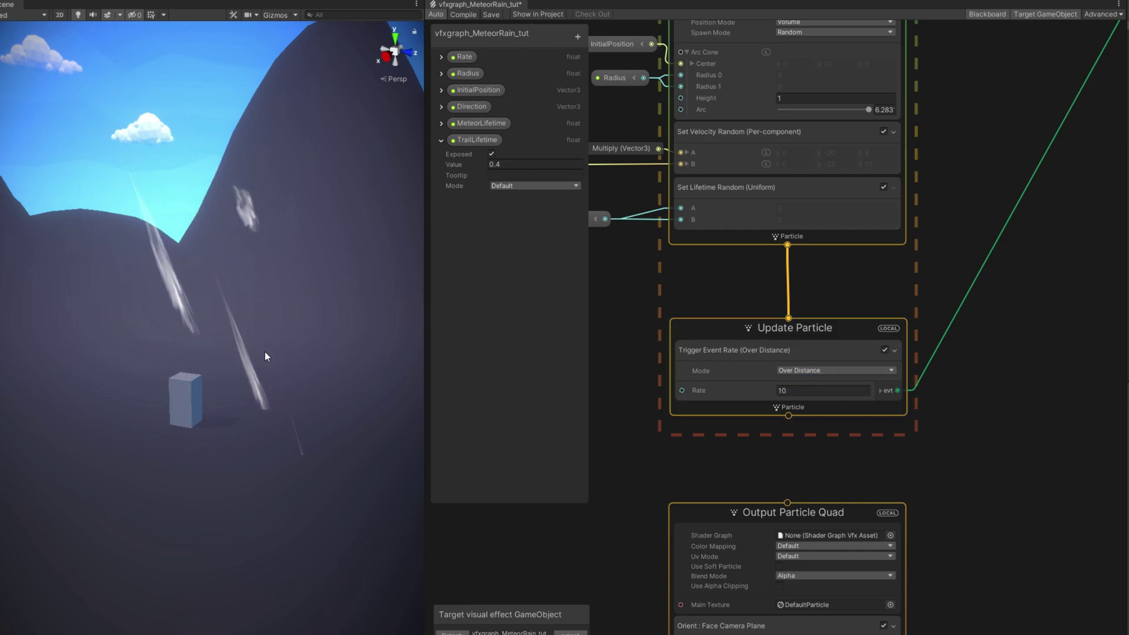
pyautogui.click(836, 371)
pyautogui.click(847, 381)
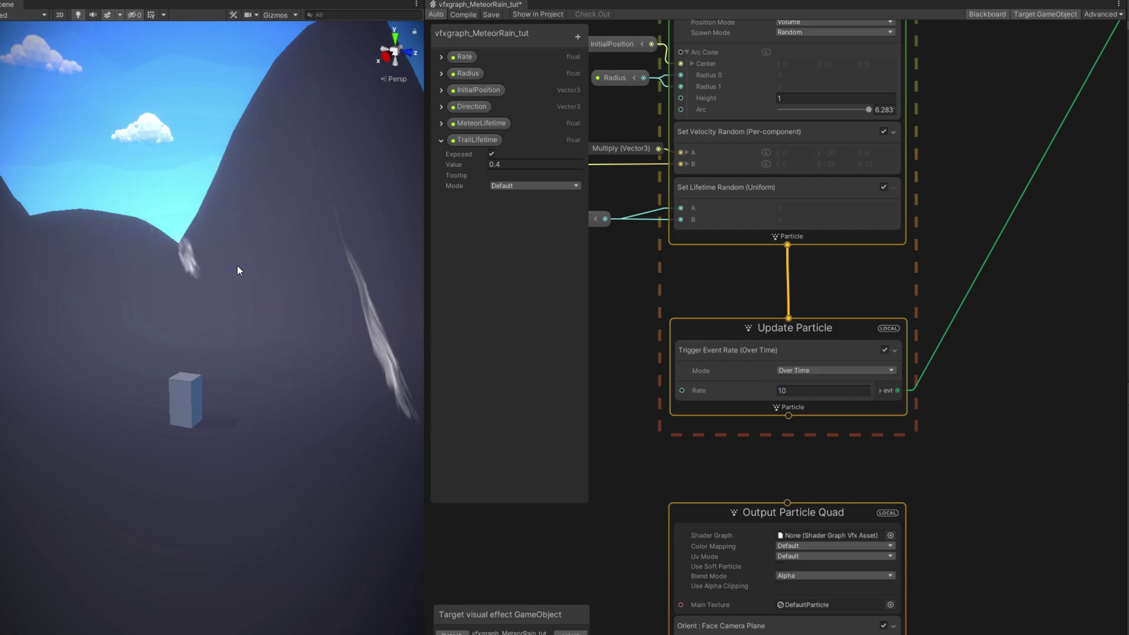
pyautogui.click(805, 369)
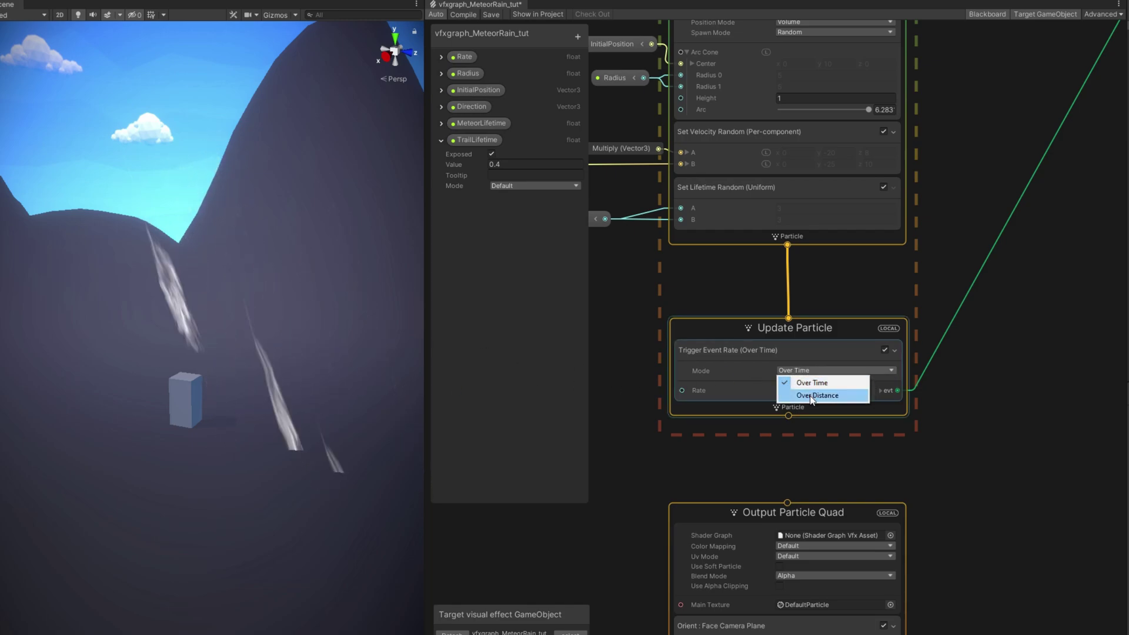
pyautogui.click(813, 396)
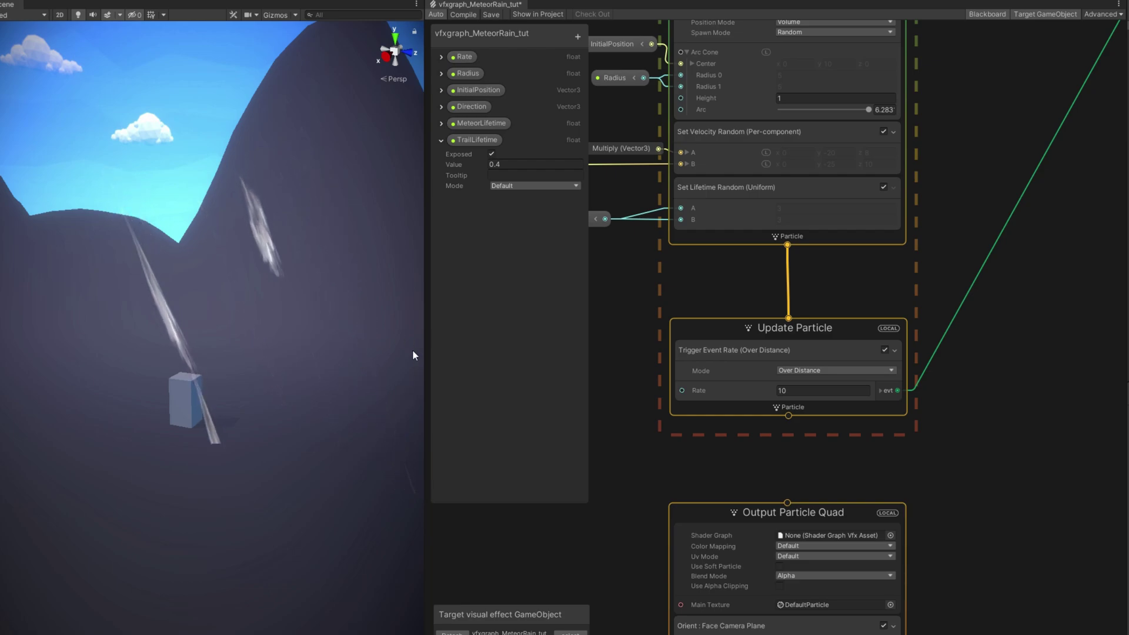
# Step: Delete the Set Color block from the Output ParticleStrip Quad context
pyautogui.moveTo(819, 446); pyautogui.dragTo(465, 379, button='middle')
pyautogui.moveTo(746, 439); pyautogui.dragTo(547, 407, button='middle')
pyautogui.click(719, 370)
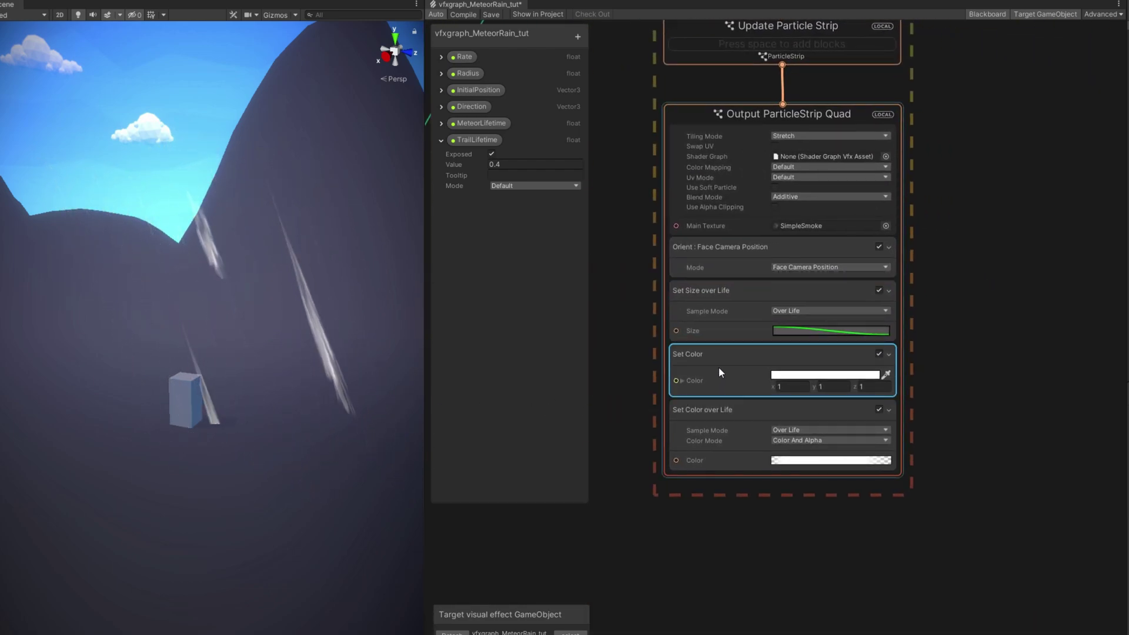
pyautogui.press('Delete')
pyautogui.click(727, 370)
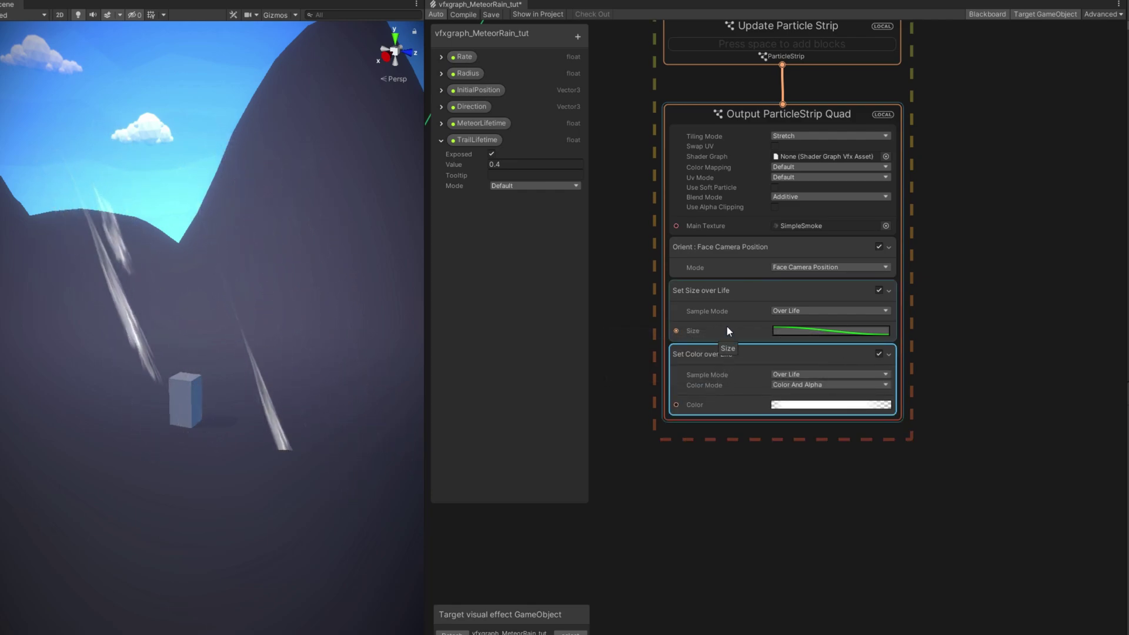
pyautogui.click(725, 308)
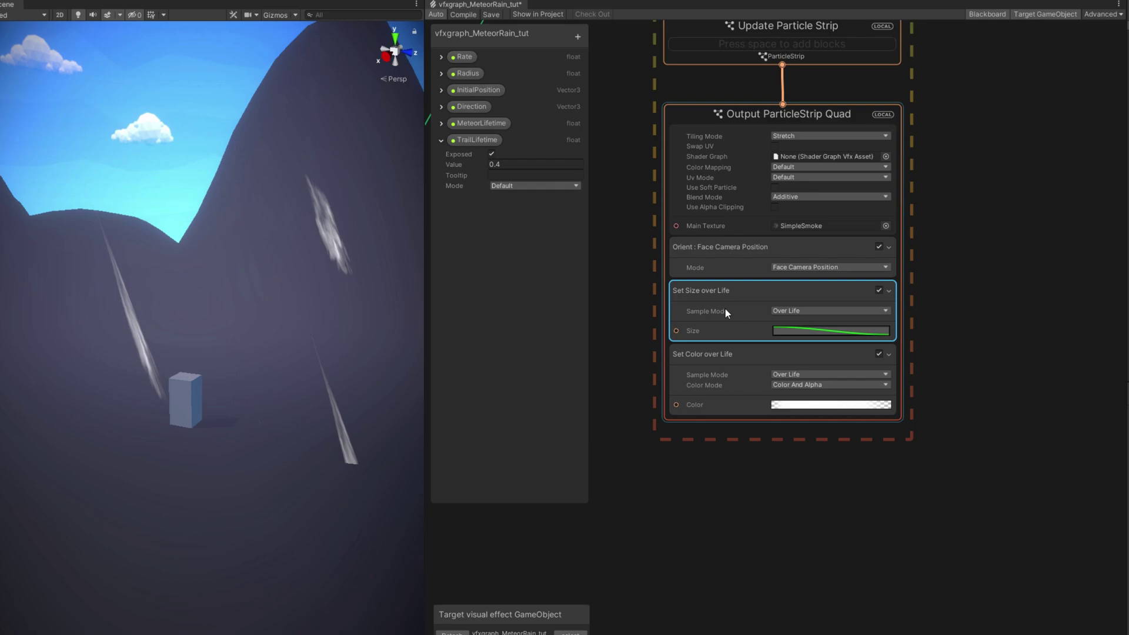
# Step: Move the first color key of the Set Color over Life gradient to about 9.7% and make it HDR red
pyautogui.click(718, 353)
pyautogui.click(791, 405)
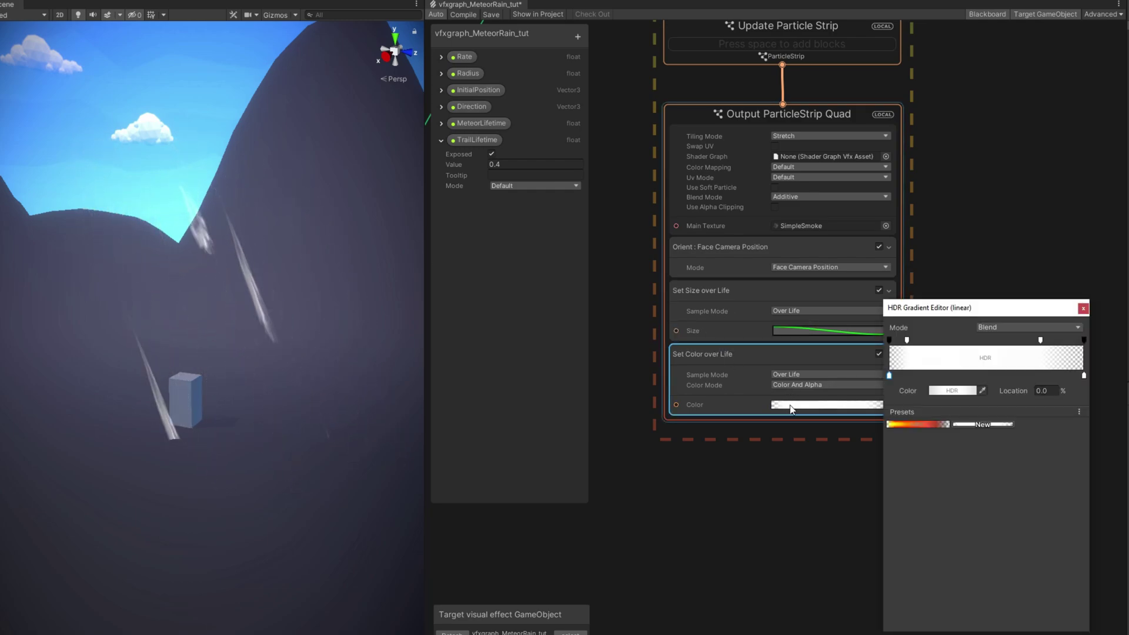
pyautogui.moveTo(917, 312); pyautogui.dragTo(818, 297)
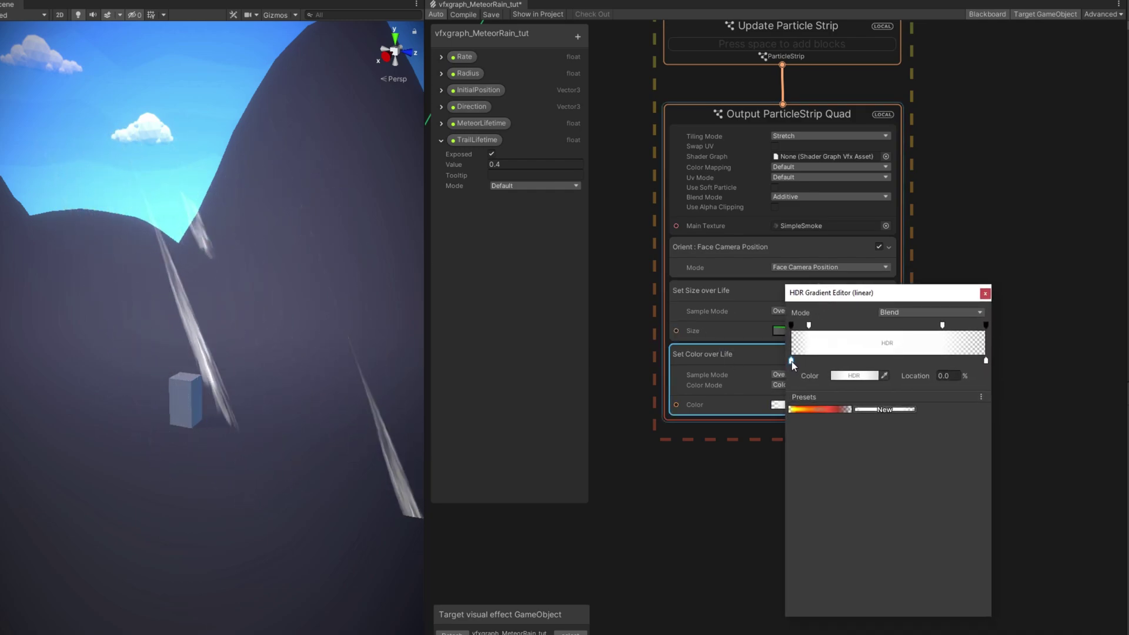
pyautogui.moveTo(792, 361); pyautogui.dragTo(810, 361)
pyautogui.click(854, 375)
pyautogui.moveTo(923, 465); pyautogui.dragTo(974, 462)
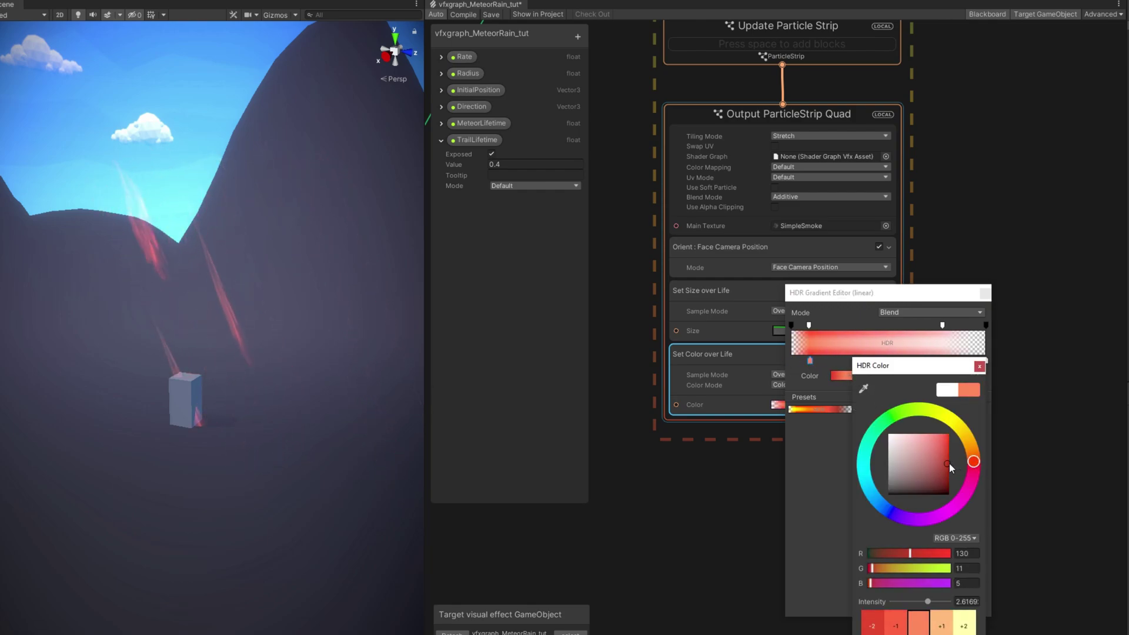
# Step: Move the gradient's last color key to about 65.6% and make it black
pyautogui.click(934, 360)
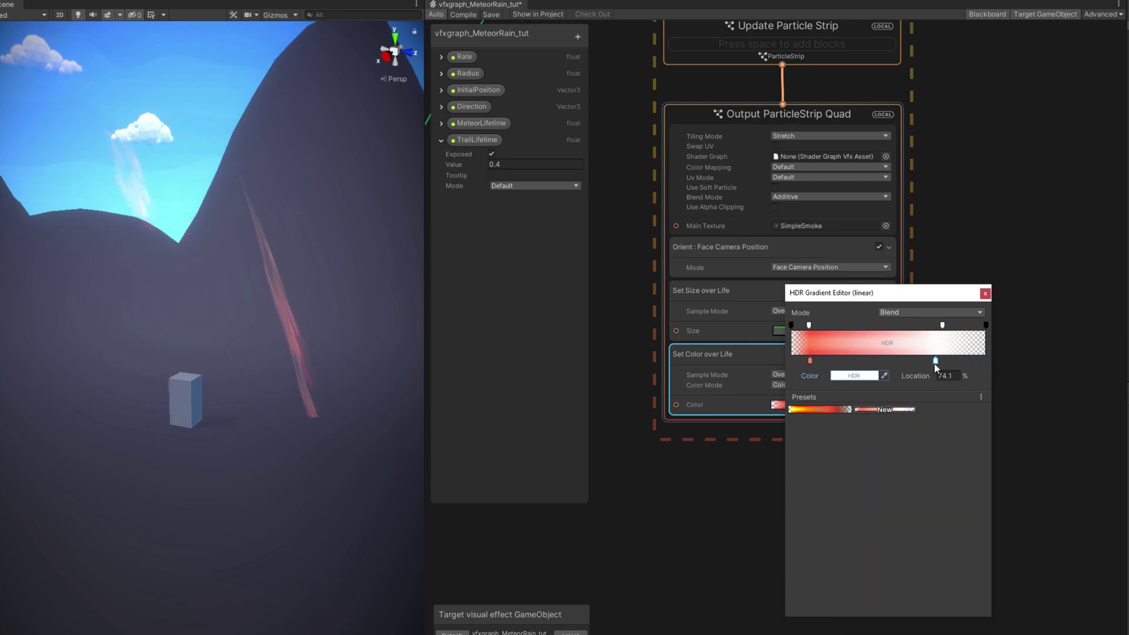
pyautogui.moveTo(934, 361); pyautogui.dragTo(919, 360)
pyautogui.doubleClick(919, 361)
pyautogui.moveTo(928, 448); pyautogui.dragTo(950, 500)
pyautogui.click(978, 372)
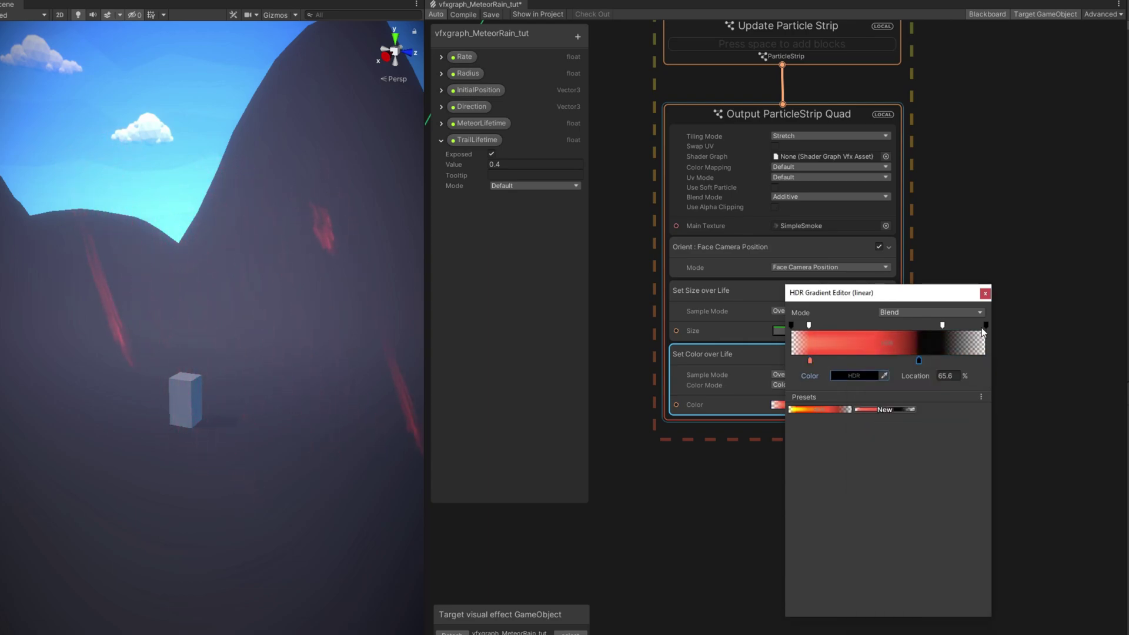
pyautogui.click(985, 293)
# Step: Set the Output ParticleStrip Quad's Blend Mode to Alpha and make the color gradient's first key a deeper, more saturated red
pyautogui.click(789, 196)
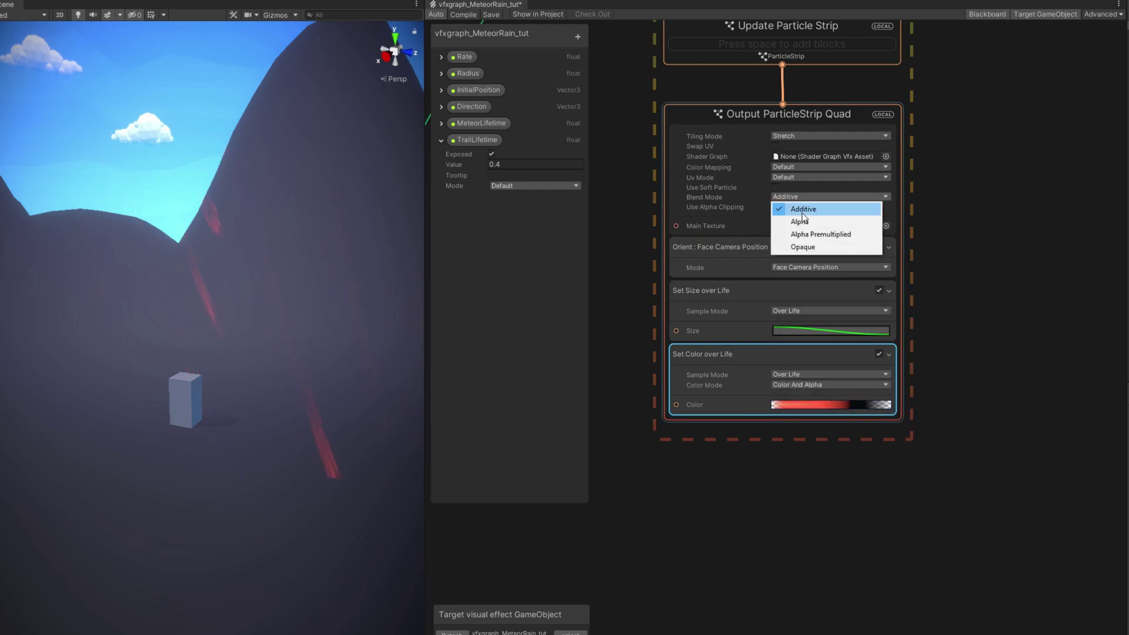
pyautogui.click(801, 221)
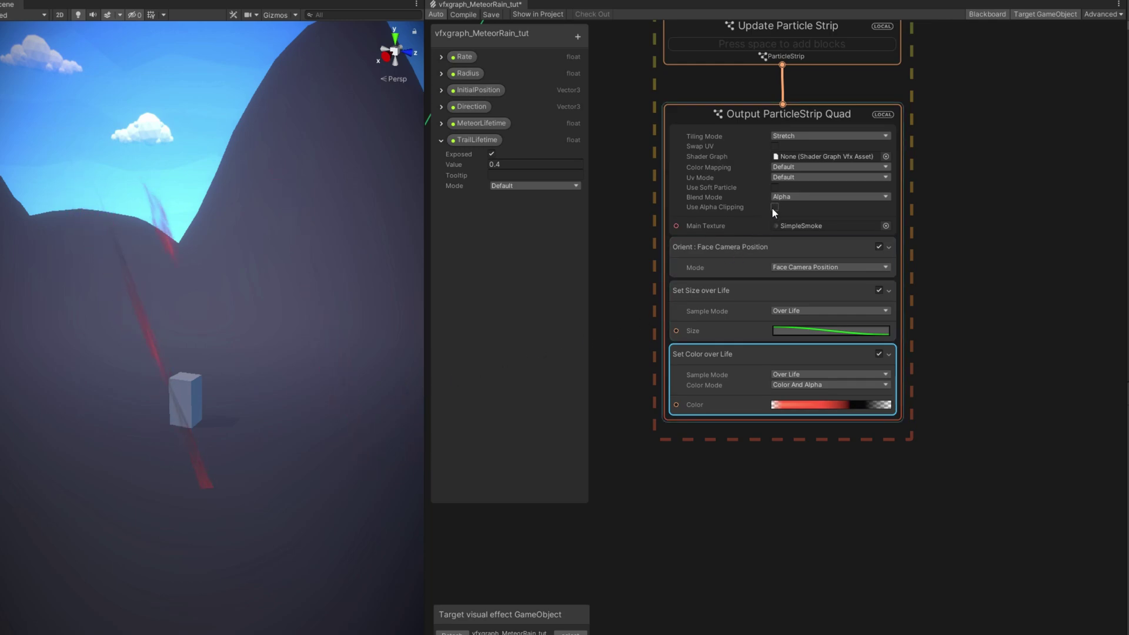
pyautogui.click(824, 405)
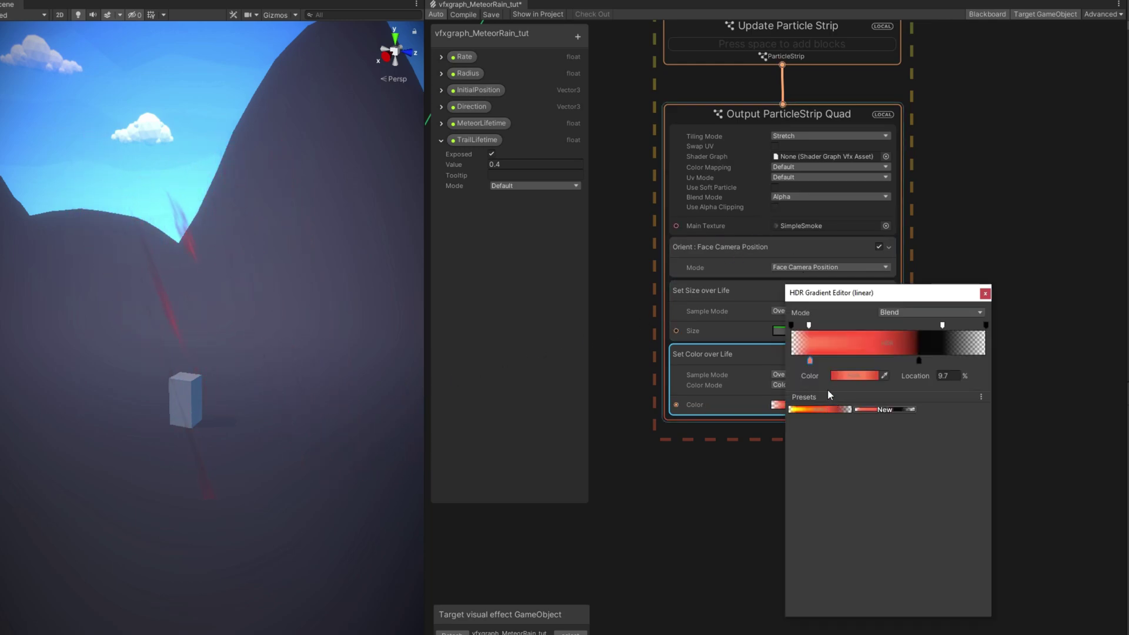
pyautogui.click(846, 375)
pyautogui.moveTo(932, 458); pyautogui.dragTo(943, 474)
pyautogui.click(968, 366)
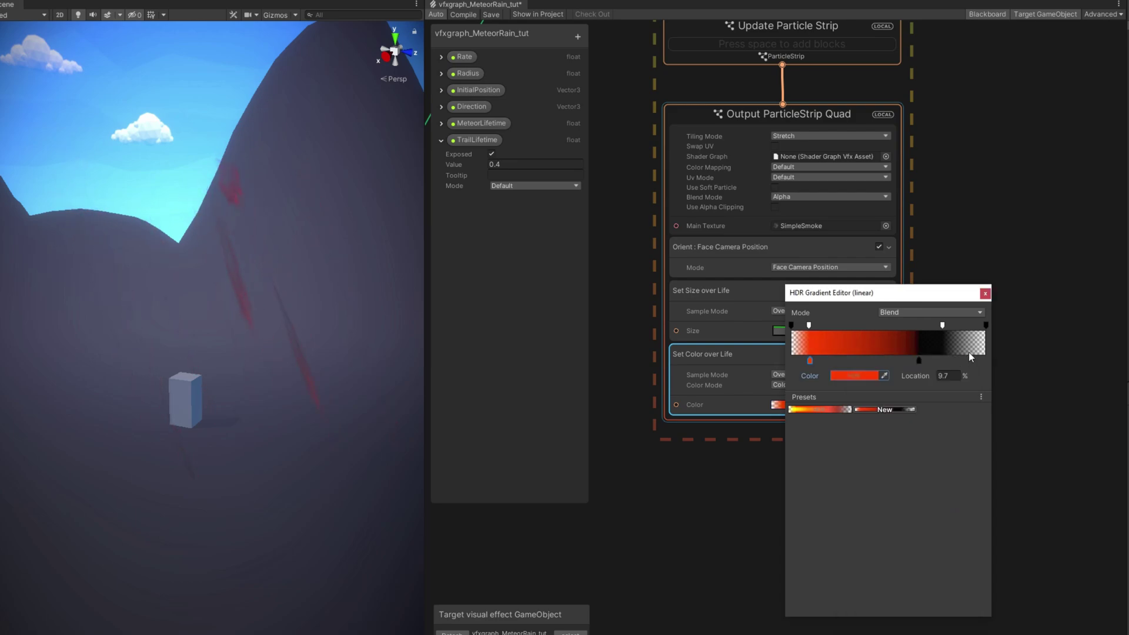
pyautogui.click(985, 297)
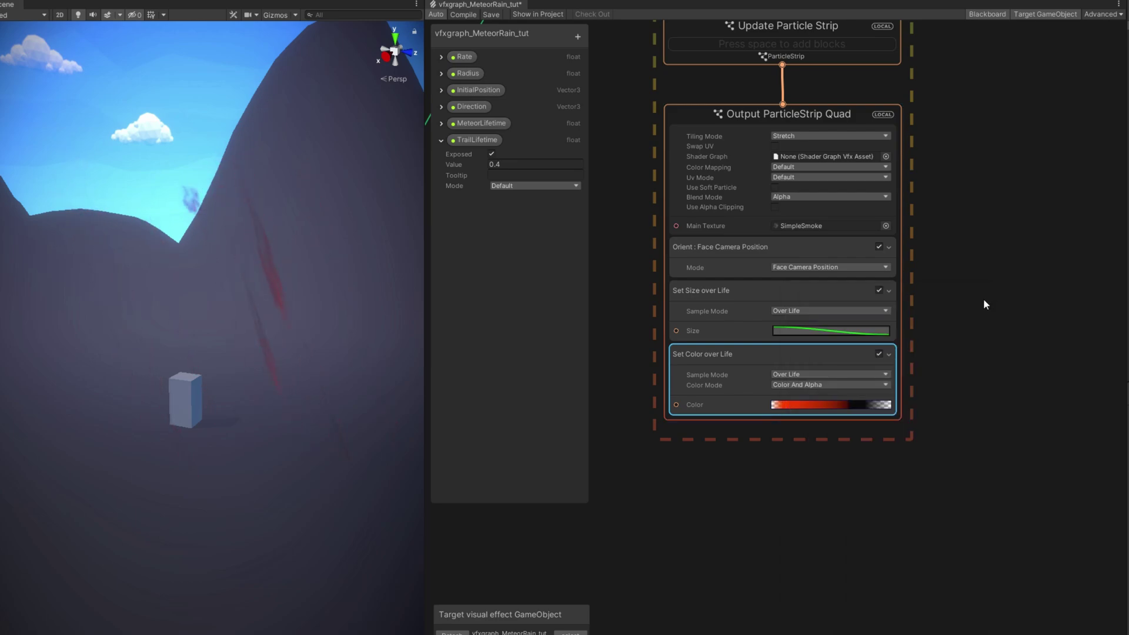
# Step: Add a Set Size block above Set Size over Life in the Output ParticleStrip Quad context
pyautogui.click(714, 300)
pyautogui.press('space')
pyautogui.write('set size')
pyautogui.press('Return')
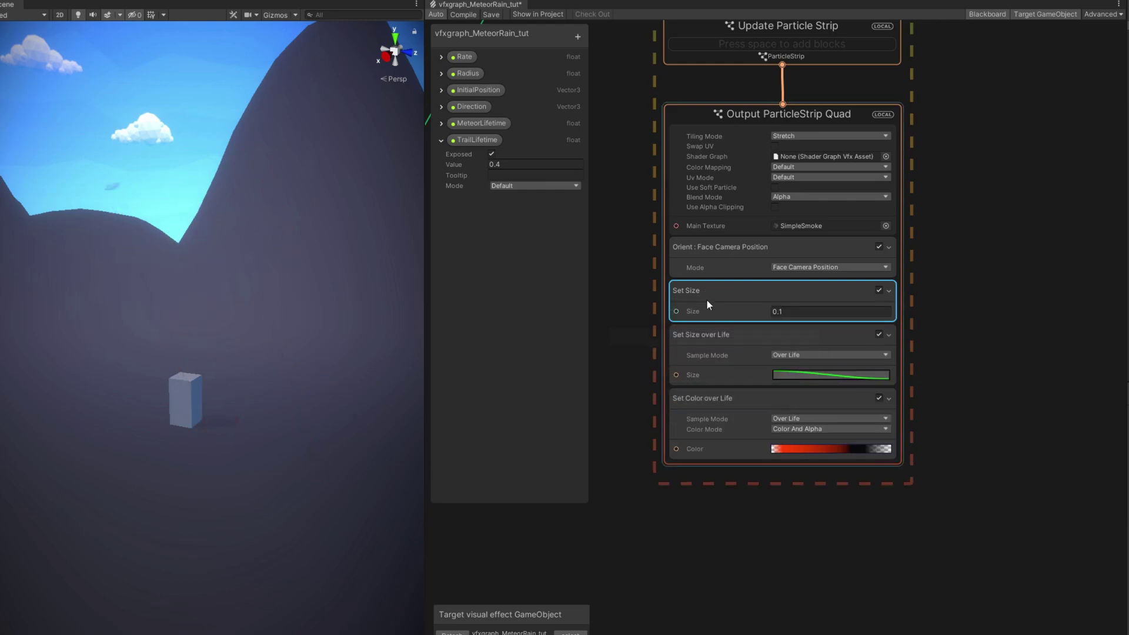
# Step: Change the Composition of the Set Size over Life block to Multiply
pyautogui.click(747, 334)
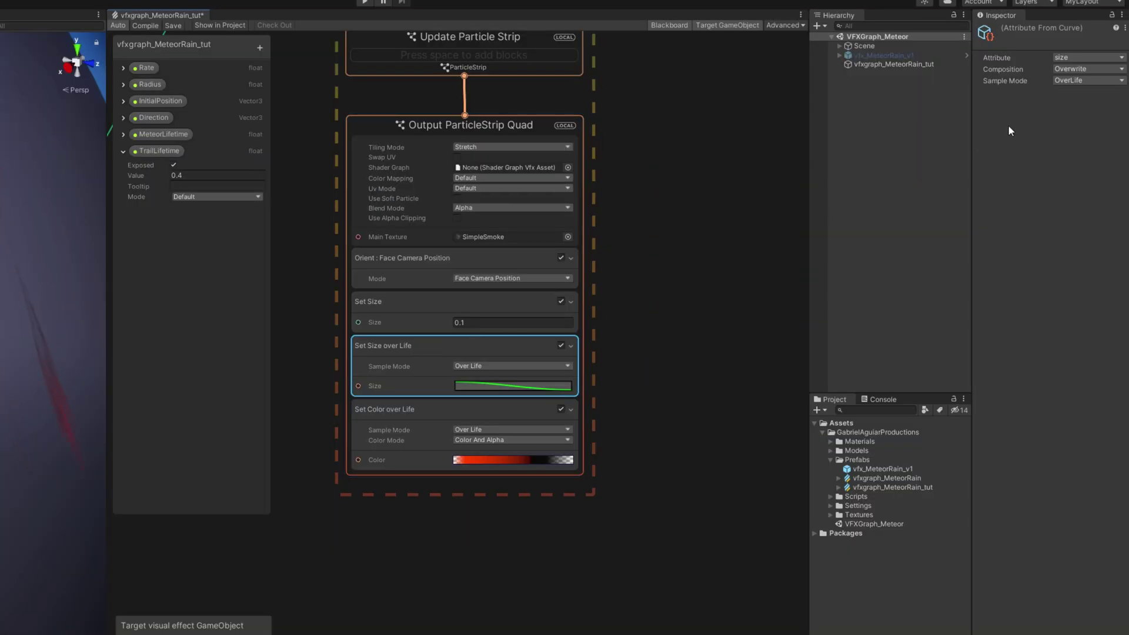
pyautogui.click(1088, 69)
pyautogui.click(1076, 109)
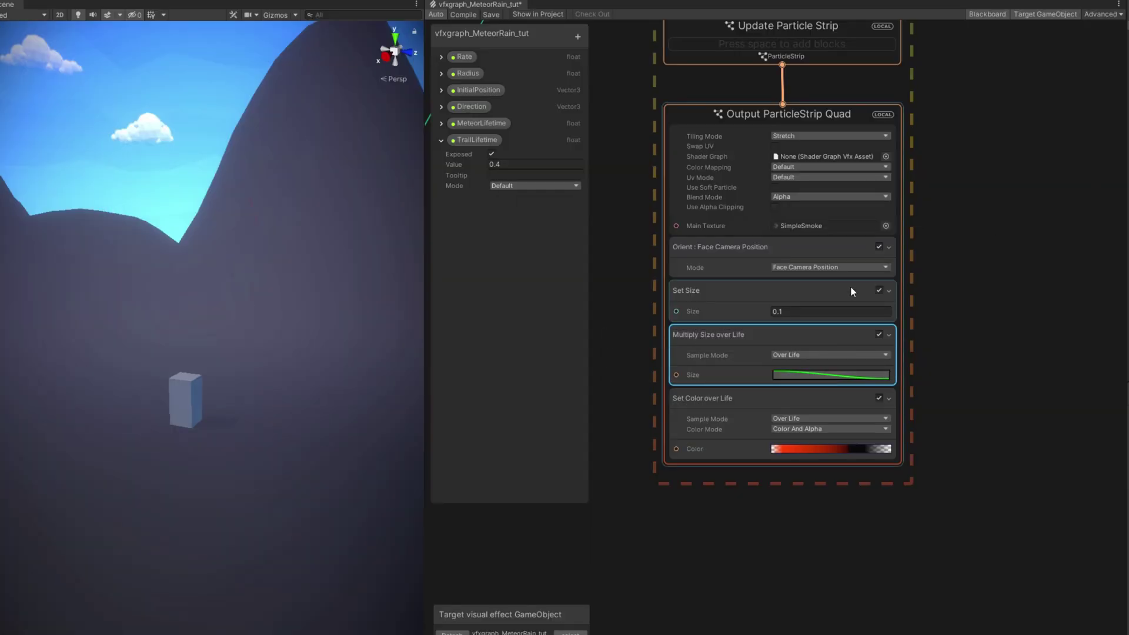
# Step: Add an exposed float property named TrailSize and set its value to 0.8
pyautogui.click(849, 289)
pyautogui.click(578, 37)
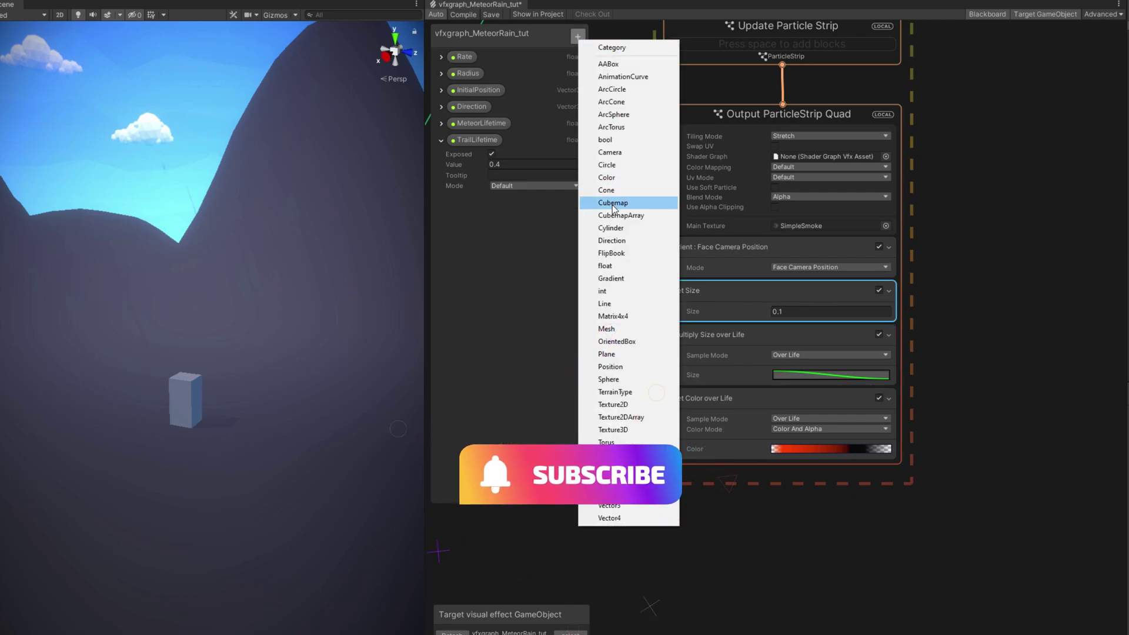
pyautogui.click(606, 265)
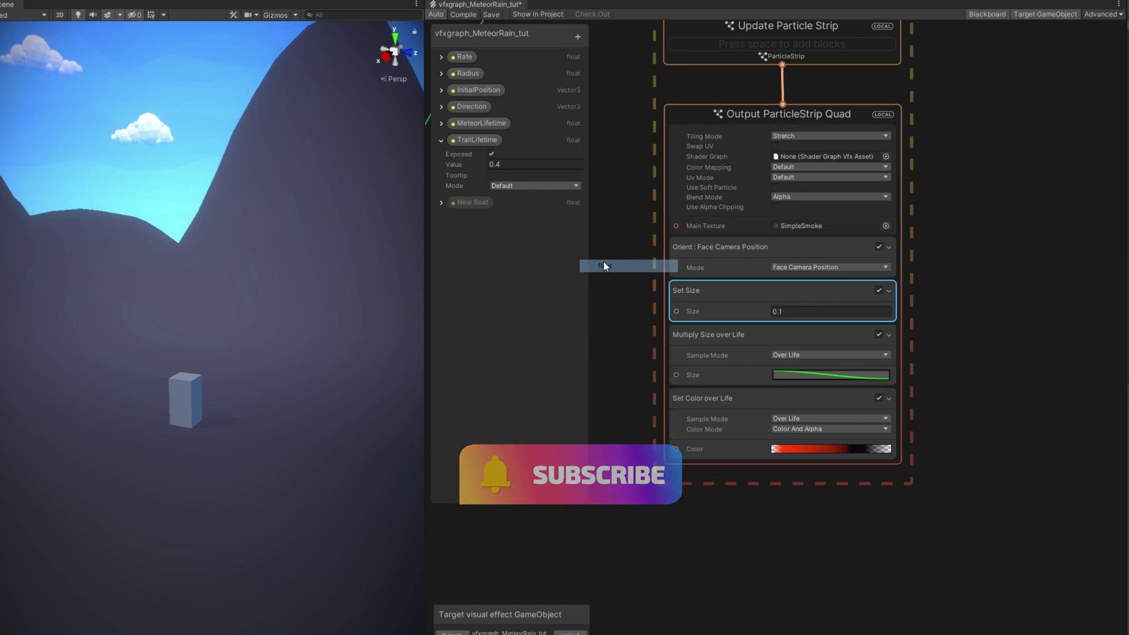
pyautogui.write('TrailSize')
pyautogui.press('Return')
pyautogui.click(442, 202)
pyautogui.click(505, 226)
pyautogui.write('0.8')
# Step: Place a TrailSize node in the graph and connect it to the Set Size block's Size input
pyautogui.moveTo(472, 207); pyautogui.dragTo(621, 310)
pyautogui.moveTo(628, 327); pyautogui.dragTo(677, 337, button='middle')
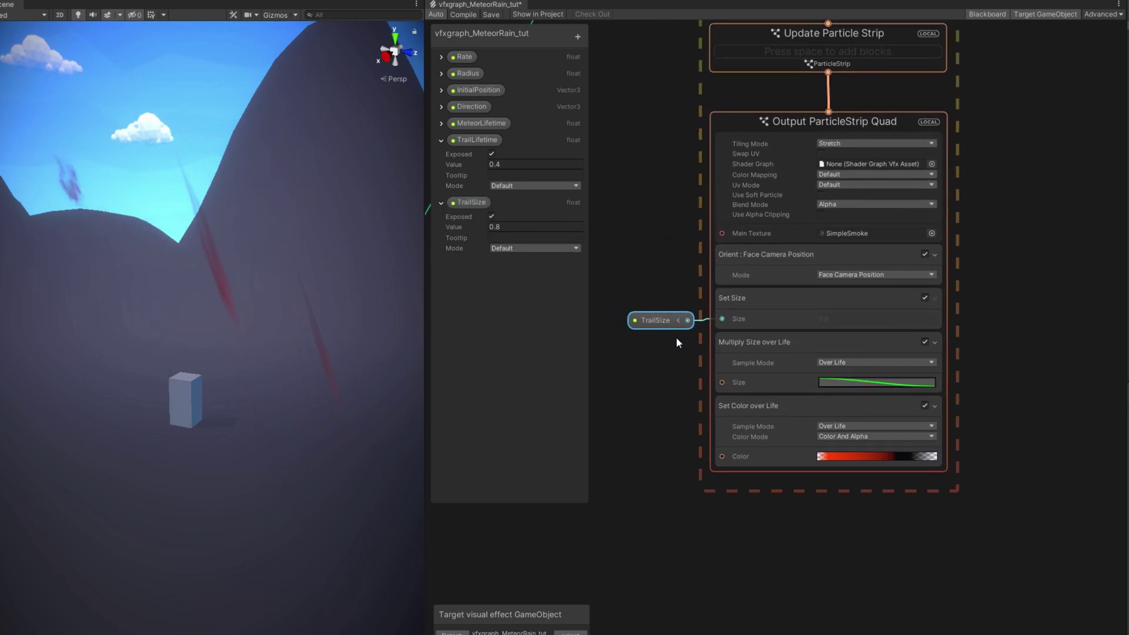
pyautogui.moveTo(651, 318); pyautogui.dragTo(638, 315)
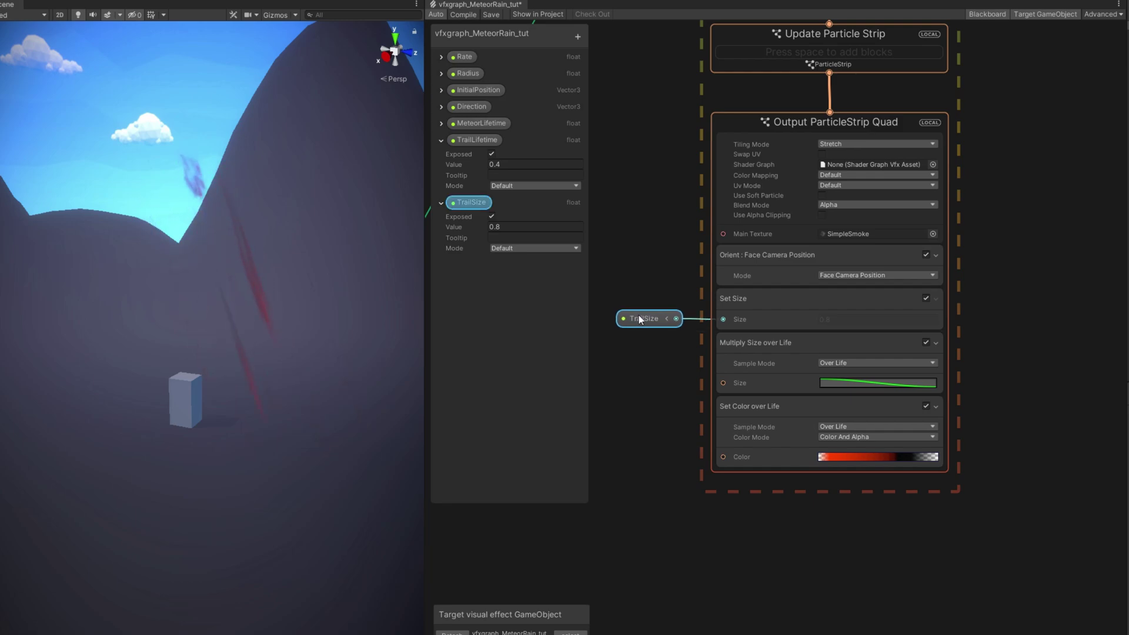
# Step: Group the nodes of the meteor particle system and title the group METEOR
pyautogui.scroll(-3, 647, 336)
pyautogui.scroll(-3, 648, 334)
pyautogui.moveTo(674, 292); pyautogui.dragTo(925, 385, button='middle')
pyautogui.moveTo(814, 447); pyautogui.dragTo(623, 133)
pyautogui.rightClick(701, 146)
pyautogui.click(736, 168)
pyautogui.click(719, 123)
pyautogui.doubleClick(718, 121)
pyautogui.write('MeMETEOR')
pyautogui.press('Return')
# Step: Delete the leftover context below the meteors' Update Particle and correct the group title to METEORS
pyautogui.click(732, 470)
pyautogui.press('Delete')
pyautogui.doubleClick(727, 121)
pyautogui.write('S')
pyautogui.click(831, 131)
pyautogui.moveTo(746, 122); pyautogui.dragTo(786, 139)
# Step: Group the GPUEvent and ribbon system nodes and title the group TRAIL BACK
pyautogui.moveTo(786, 138); pyautogui.dragTo(706, 132, button='middle')
pyautogui.moveTo(982, 532); pyautogui.dragTo(823, 127)
pyautogui.rightClick(876, 139)
pyautogui.click(941, 158)
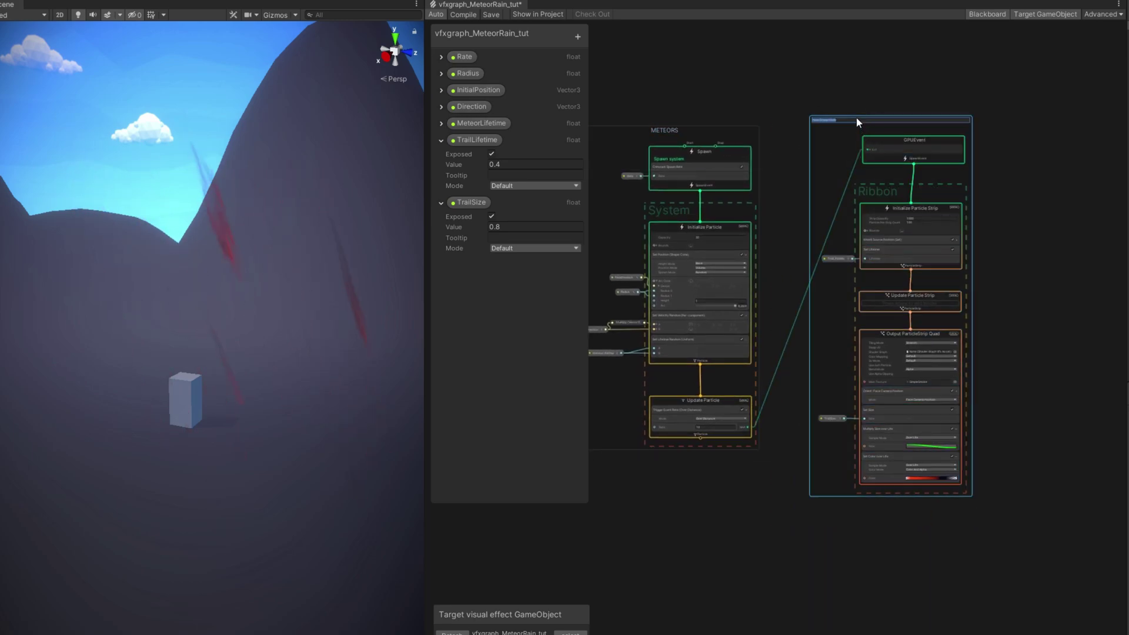
pyautogui.press('Return')
pyautogui.moveTo(950, 125); pyautogui.dragTo(822, 139, button='middle')
pyautogui.click(941, 128)
# Step: Duplicate the TRAIL BACK group, place the copy beside the original, and title it TRAILFRONT
pyautogui.click(808, 135)
pyautogui.hotkey('ctrl', 'd')
pyautogui.moveTo(772, 191); pyautogui.dragTo(900, 132)
pyautogui.doubleClick(958, 130)
pyautogui.press('BackSpace')
pyautogui.write('FRONT')
pyautogui.press('Return')
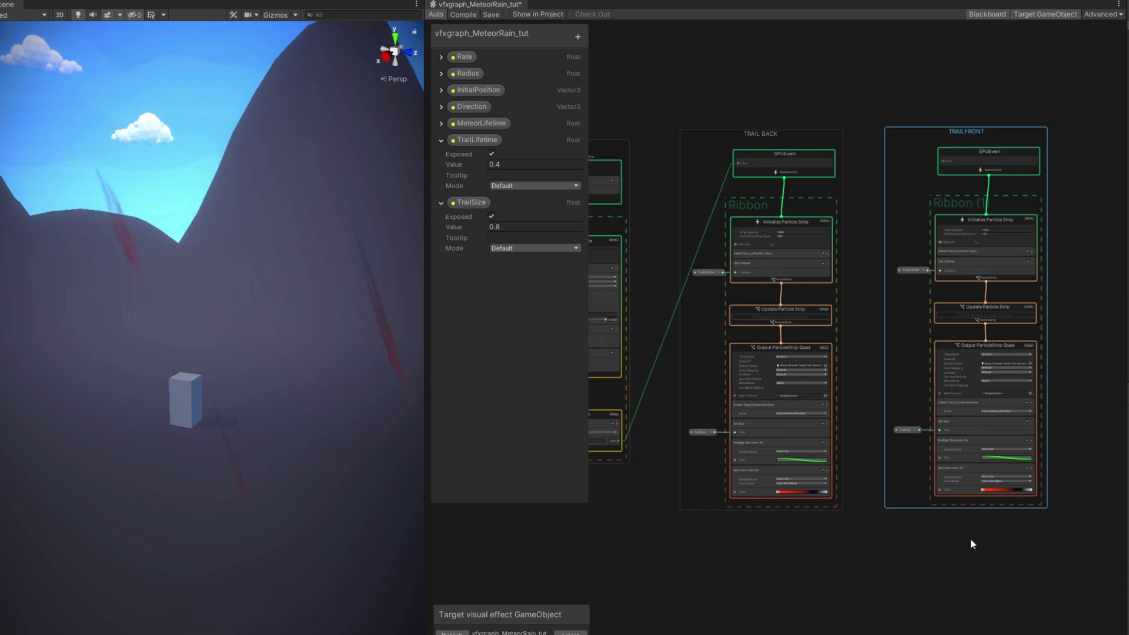
# Step: Insert a Multiply node with B set to 0.45 between TrailSize and the Set Size block in the TRAILFRONT group
pyautogui.scroll(5, 954, 517)
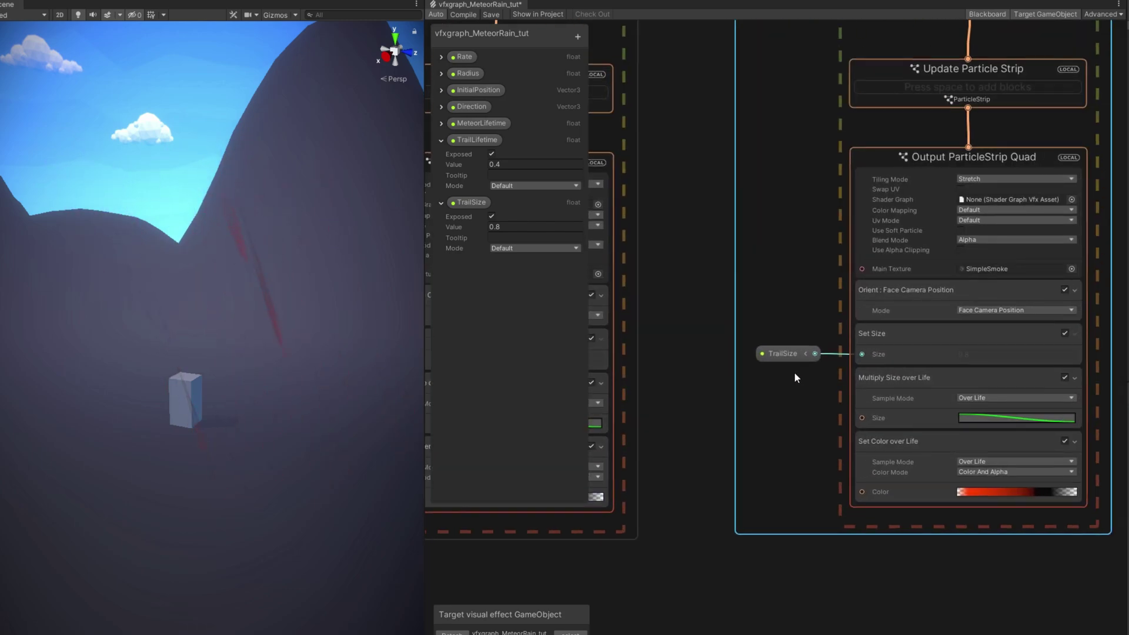
pyautogui.moveTo(785, 354); pyautogui.dragTo(745, 310)
pyautogui.write('mul')
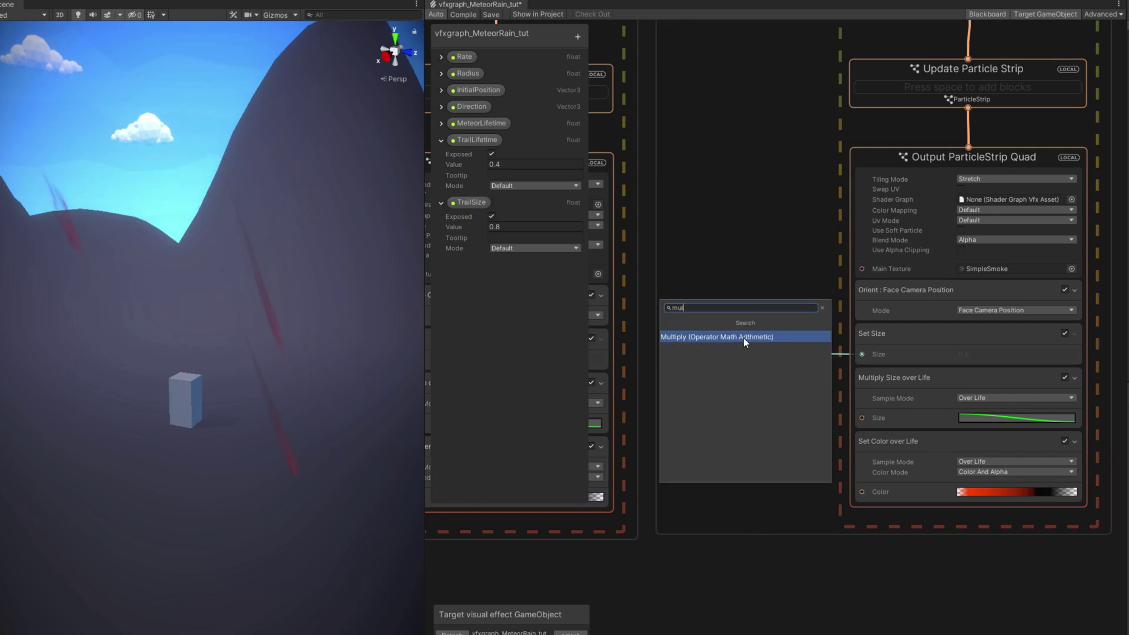
pyautogui.click(743, 337)
pyautogui.click(794, 364)
pyautogui.write('0.45')
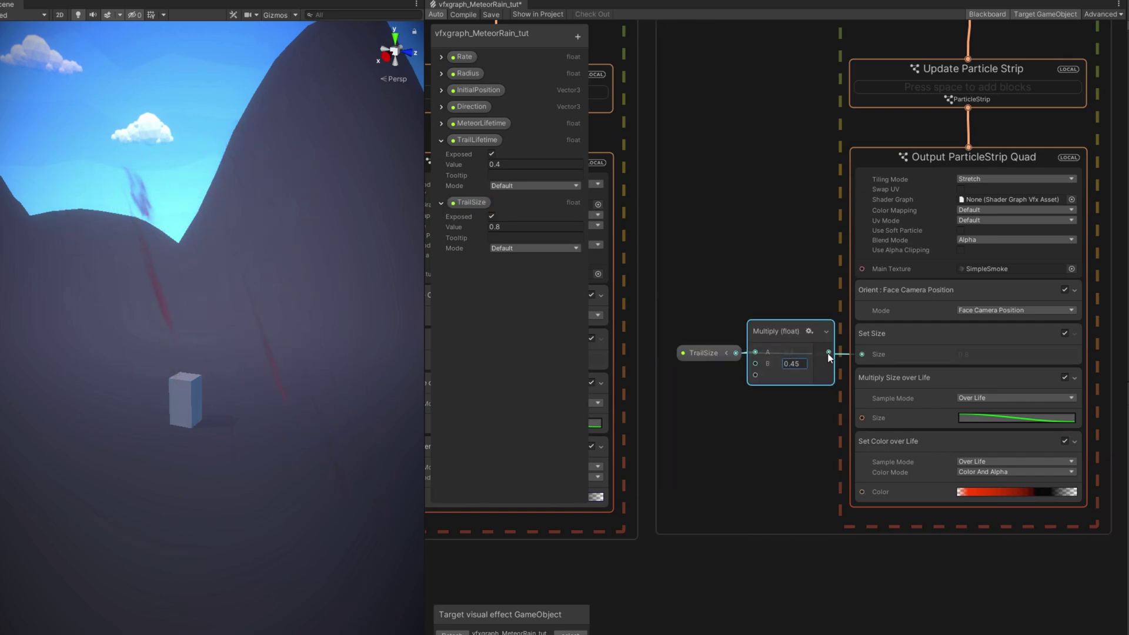
pyautogui.moveTo(828, 353); pyautogui.dragTo(861, 353)
# Step: Apply the yellow-orange-red gradient preset to TRAILFRONT's Set Color over Life block and check its color keys
pyautogui.moveTo(808, 427); pyautogui.dragTo(716, 433, button='middle')
pyautogui.click(917, 496)
pyautogui.click(821, 408)
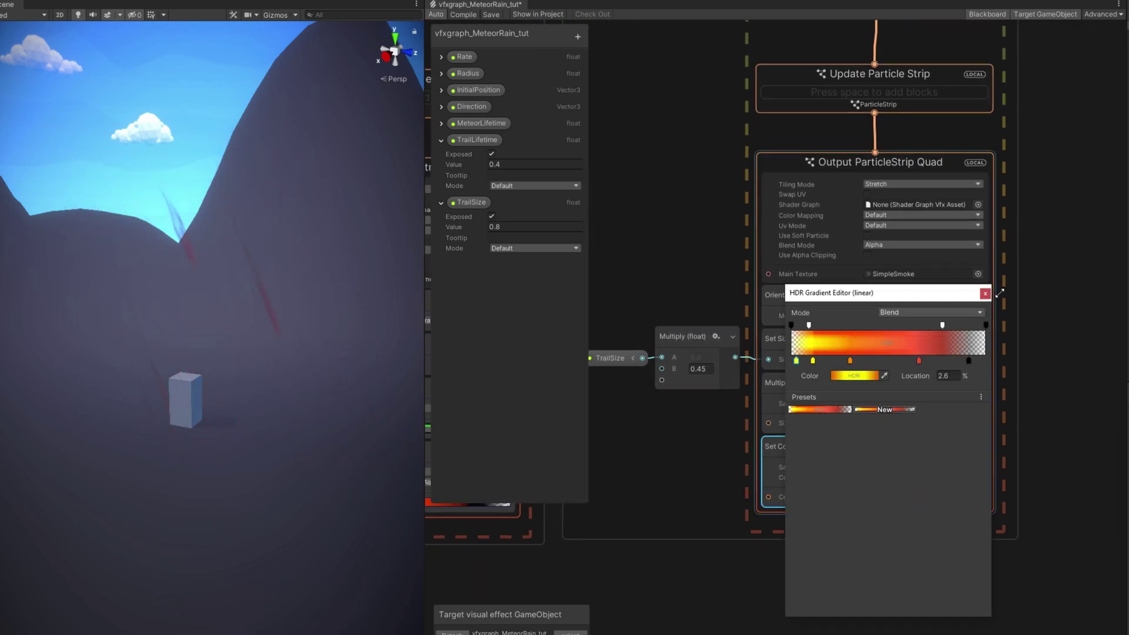
pyautogui.click(813, 361)
pyautogui.click(838, 376)
pyautogui.click(797, 361)
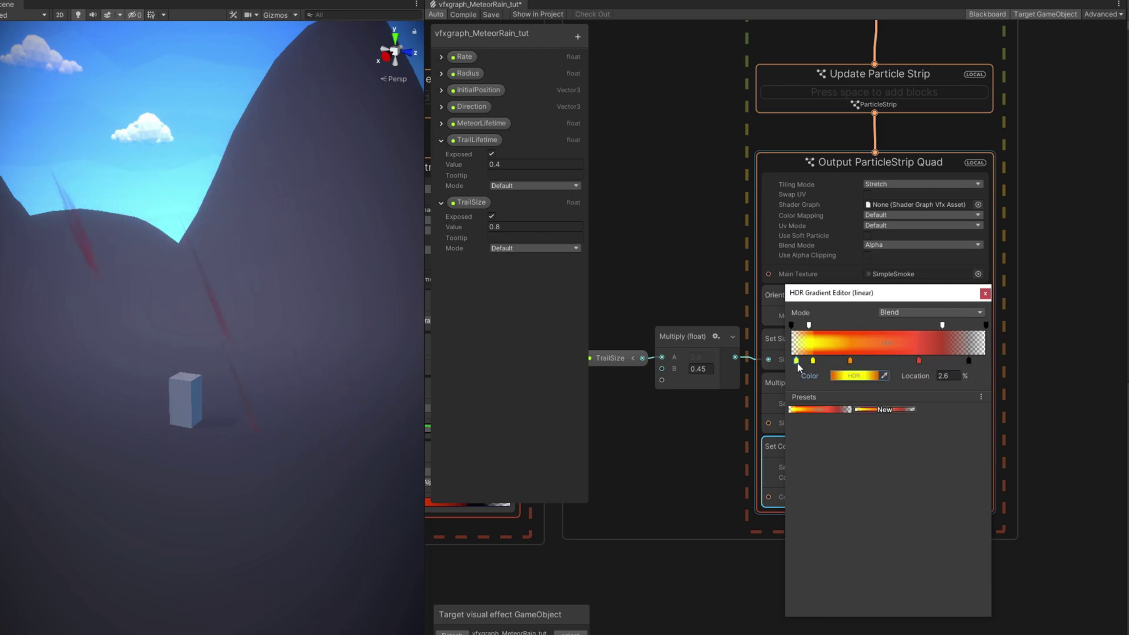
pyautogui.click(849, 377)
pyautogui.click(977, 364)
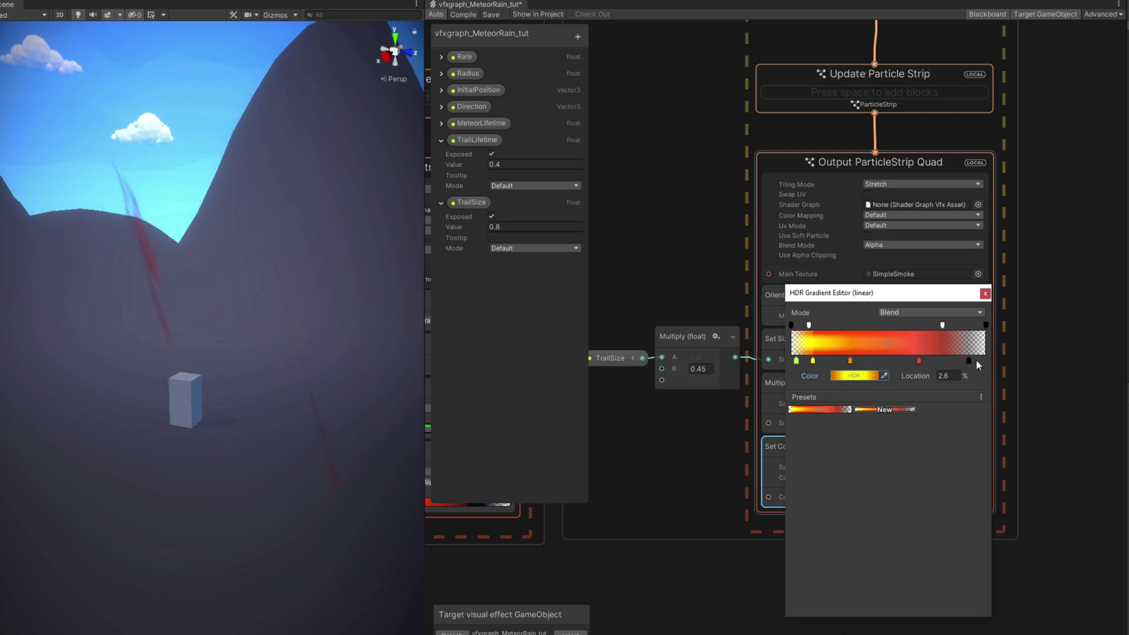
pyautogui.click(986, 293)
# Step: Connect the meteors' Trigger Event output in Update Particle to the GPUEvent of the TRAILFRONT group
pyautogui.scroll(-5, 909, 320)
pyautogui.moveTo(827, 170); pyautogui.dragTo(845, 328, button='middle')
pyautogui.moveTo(860, 150); pyautogui.dragTo(935, 150)
pyautogui.click(866, 158)
pyautogui.scroll(-1, 778, 288)
pyautogui.moveTo(777, 289); pyautogui.dragTo(875, 273, button='middle')
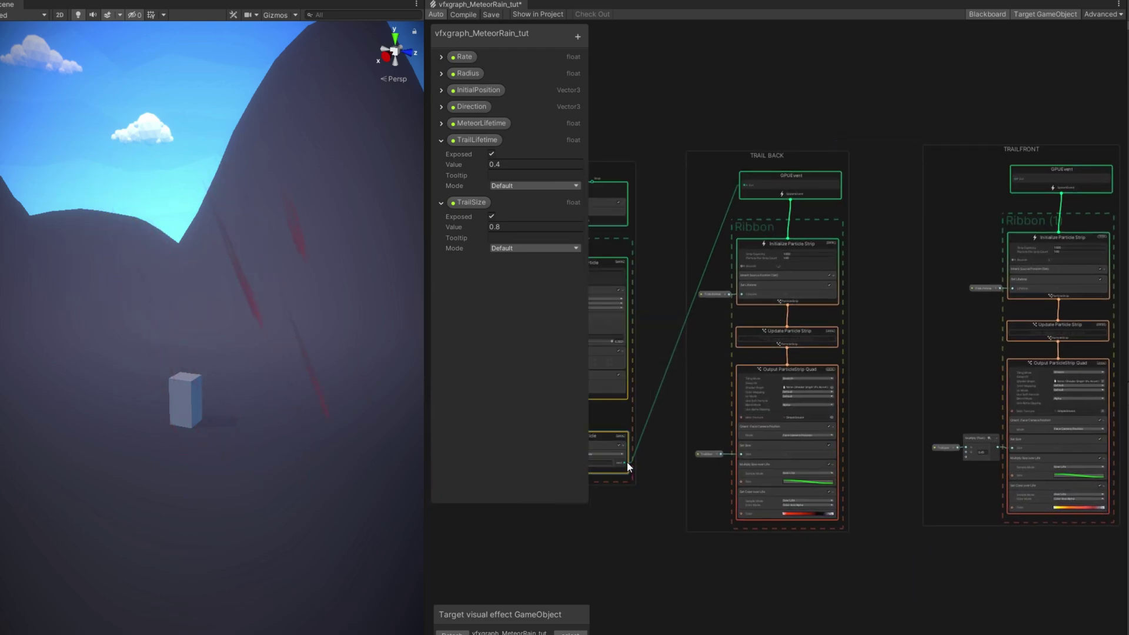
pyautogui.moveTo(628, 467); pyautogui.dragTo(1017, 178)
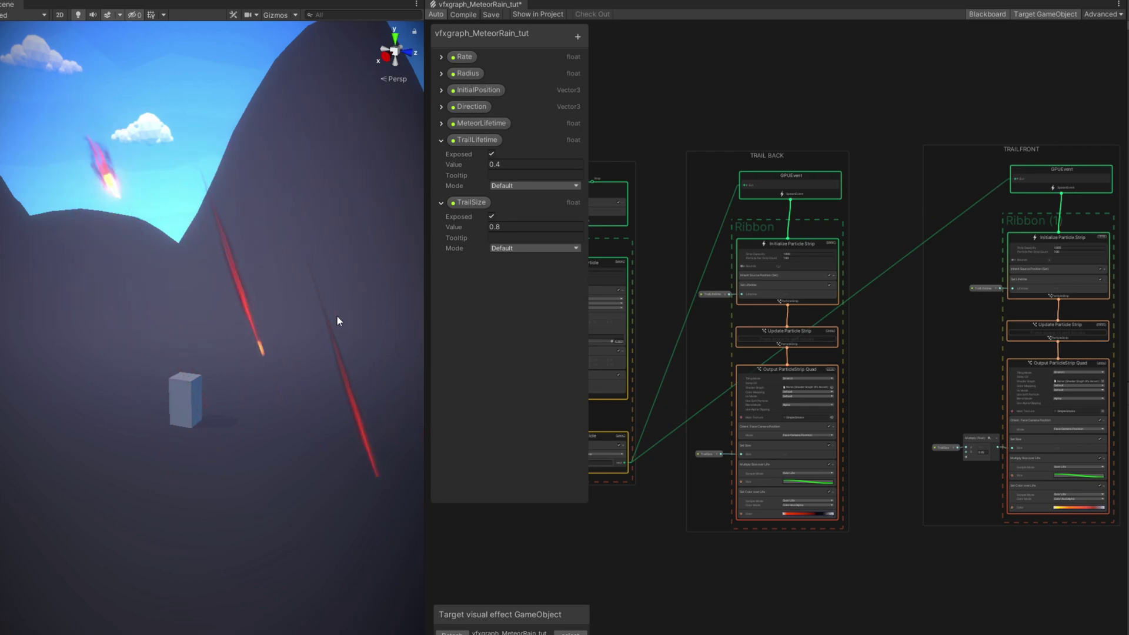
pyautogui.moveTo(379, 360); pyautogui.dragTo(414, 380, button='right')
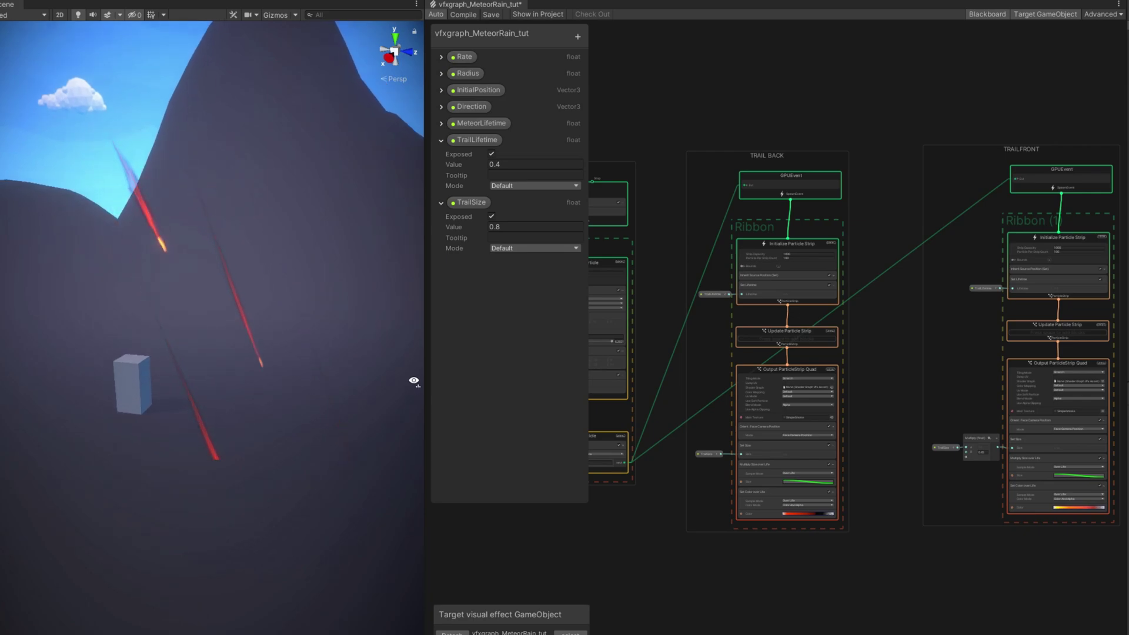
# Step: Collapse the TrailLifetime and TrailSize properties and add a Texture2D property named TrailTexture
pyautogui.click(442, 141)
pyautogui.click(440, 157)
pyautogui.click(578, 36)
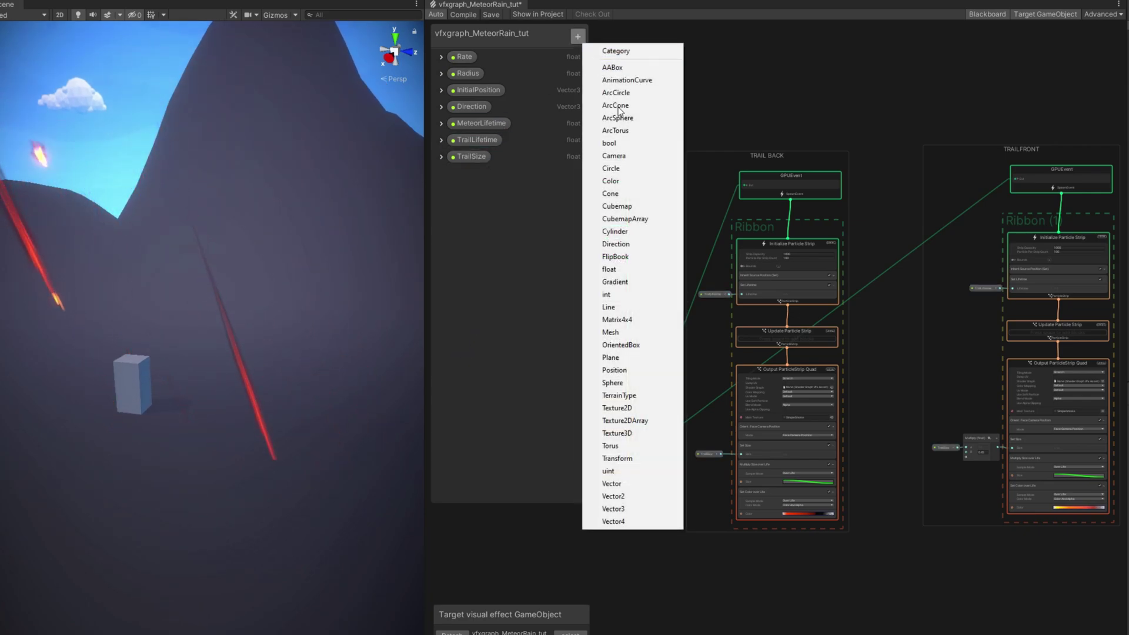
pyautogui.click(637, 387)
pyautogui.write('Trail')
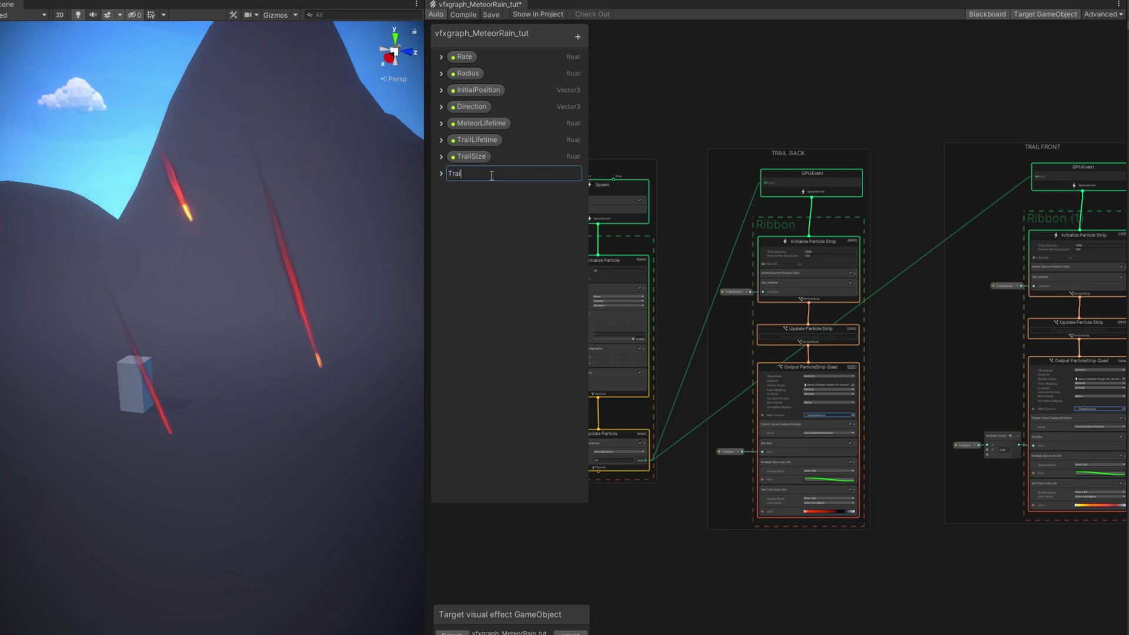
pyautogui.write('Texture')
pyautogui.press('Return')
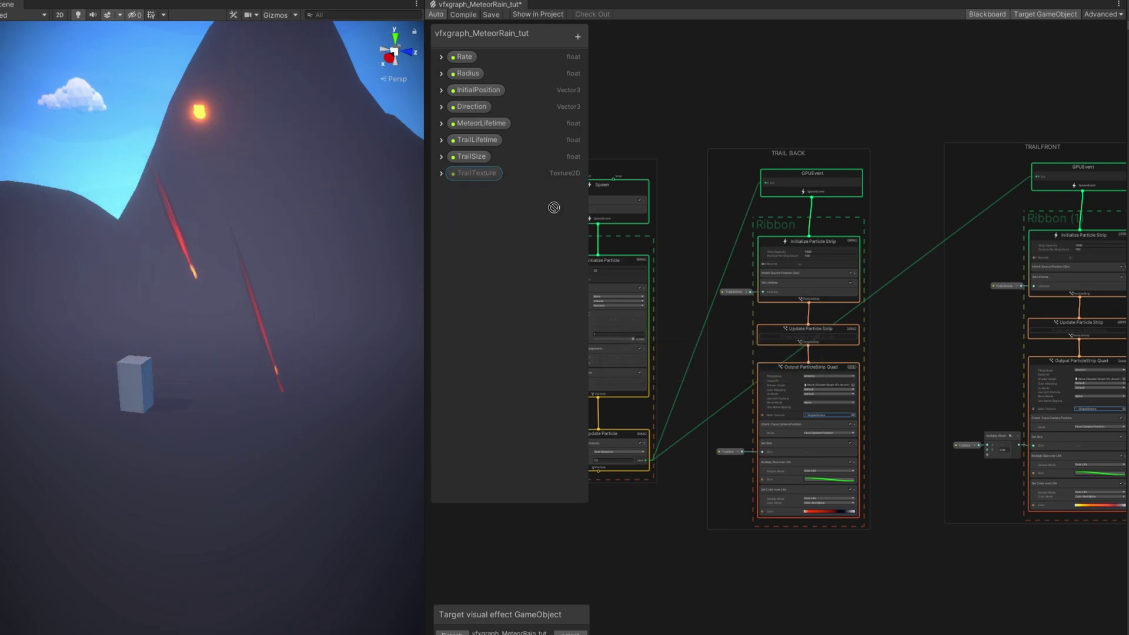
# Step: Connect TrailTexture nodes to the Main Texture inputs of the Output ParticleStrip Quad contexts in both trail groups
pyautogui.moveTo(578, 222); pyautogui.dragTo(764, 424)
pyautogui.scroll(2, 762, 401)
pyautogui.scroll(1, 762, 401)
pyautogui.moveTo(977, 370); pyautogui.dragTo(803, 446, button='middle')
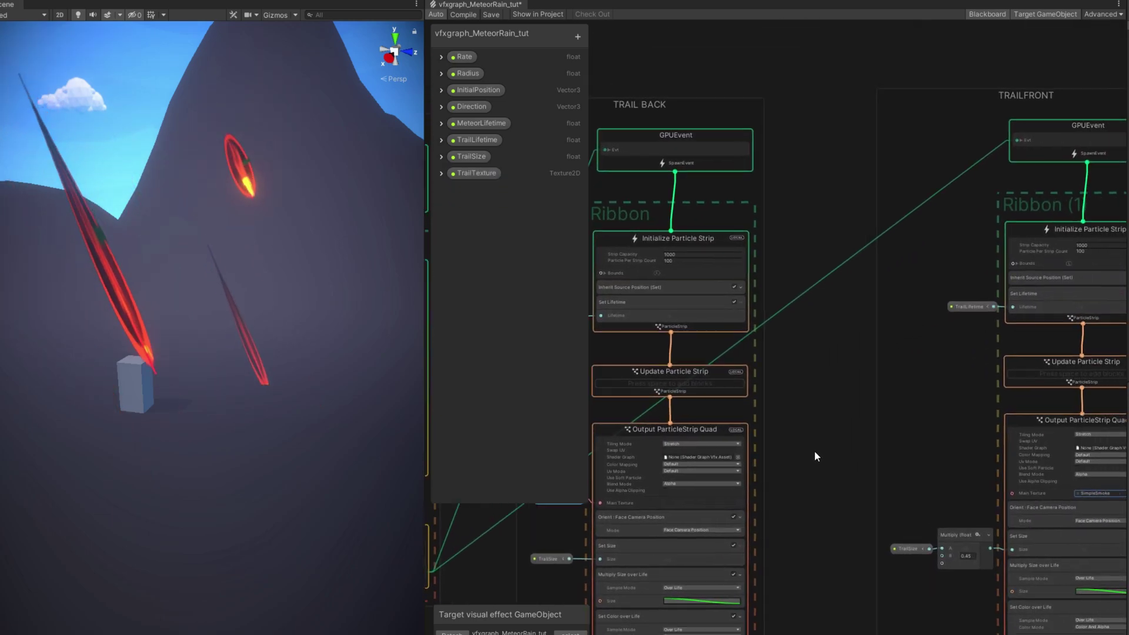
pyautogui.moveTo(474, 176); pyautogui.dragTo(957, 467)
pyautogui.scroll(2, 888, 450)
pyautogui.moveTo(873, 444); pyautogui.dragTo(883, 462)
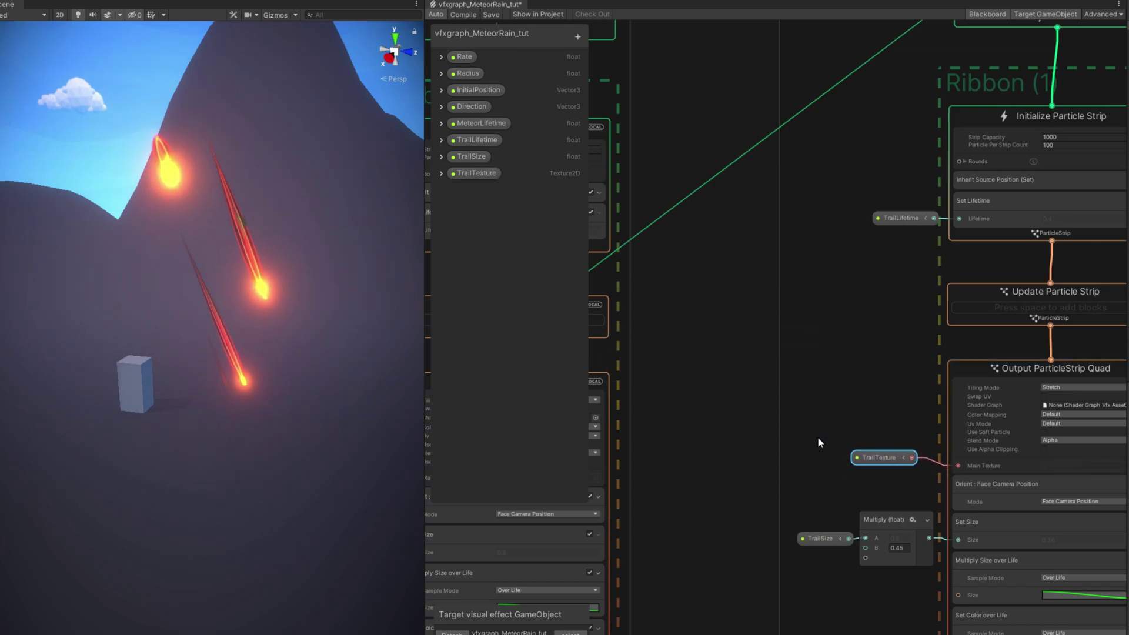
# Step: Set the TrailTexture property's value to the Trail01 texture
pyautogui.click(453, 174)
pyautogui.click(441, 173)
pyautogui.click(582, 199)
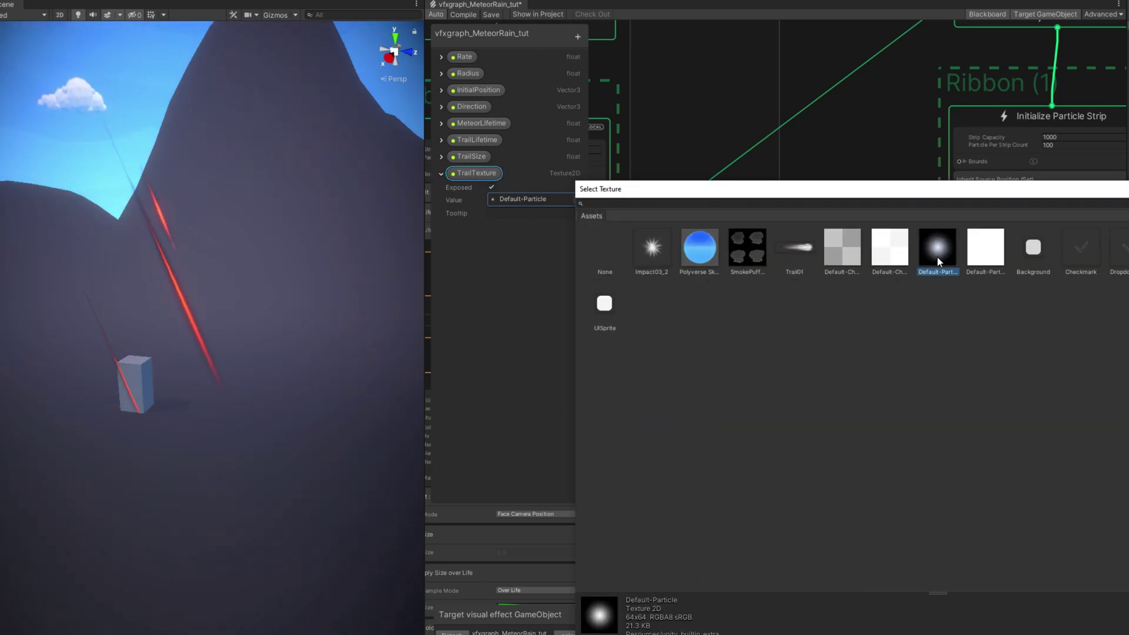
pyautogui.click(1000, 249)
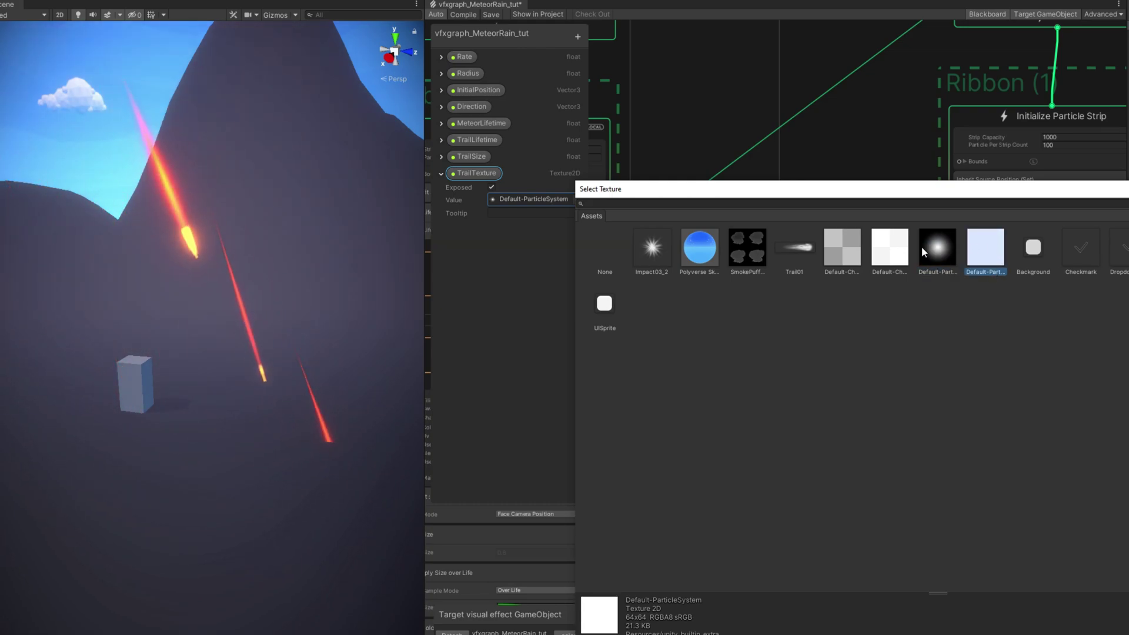
pyautogui.click(801, 249)
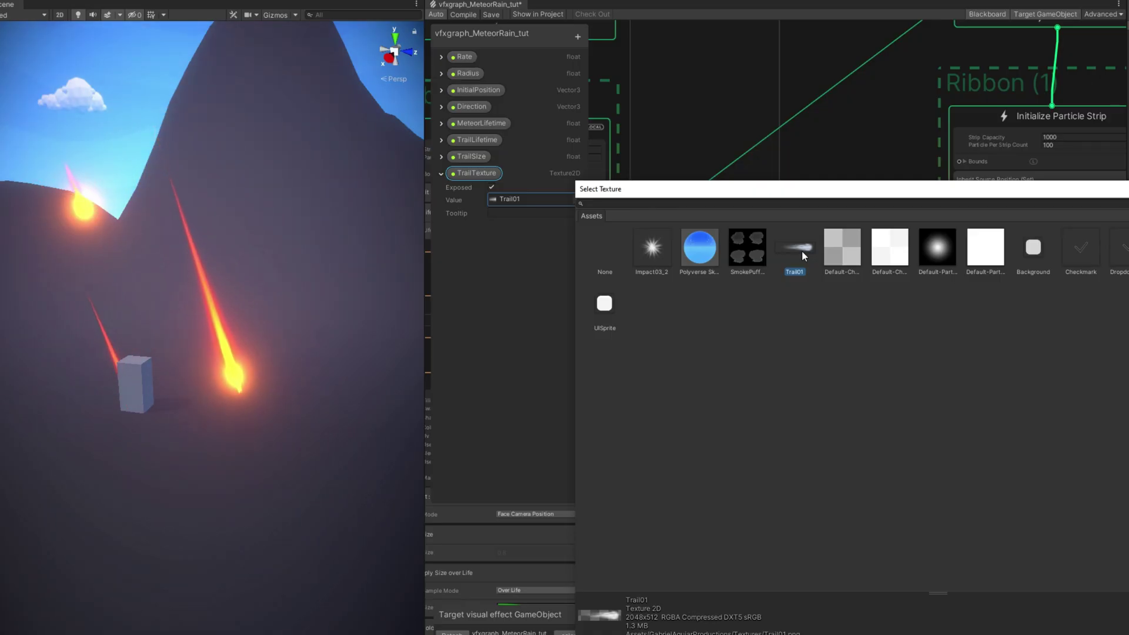
pyautogui.doubleClick(801, 250)
# Step: Add a Multiply node fed by TrailLifetime in the TRAILFRONT group and set its B value to 0.5
pyautogui.scroll(5, 822, 189)
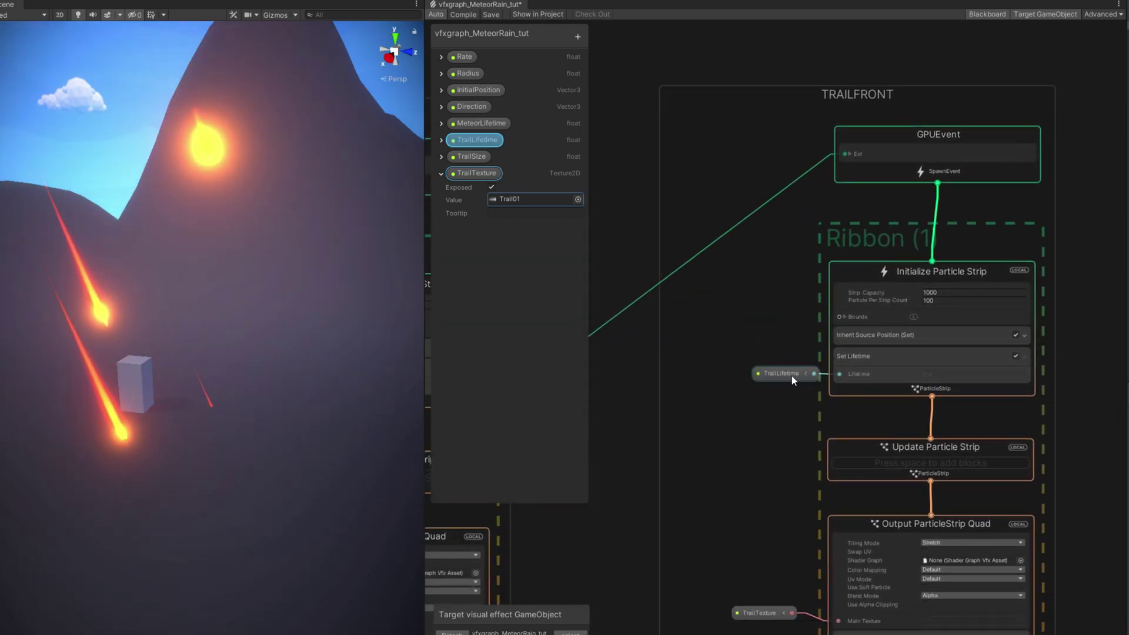
pyautogui.moveTo(791, 376); pyautogui.dragTo(782, 335)
pyautogui.scroll(-2, 742, 375)
pyautogui.scroll(2, 753, 375)
pyautogui.write('mu')
pyautogui.click(773, 353)
pyautogui.click(815, 376)
pyautogui.write('0.5')
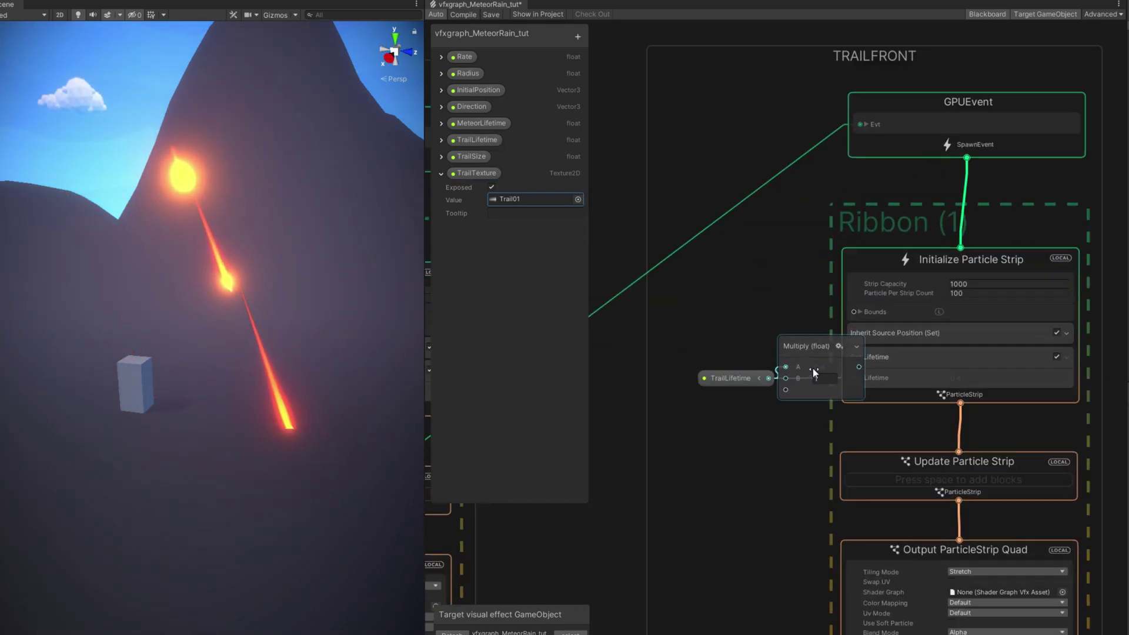
# Step: Connect the Multiply output to TRAILFRONT's Set Lifetime input and space out the TrailLifetime and Multiply nodes
pyautogui.scroll(3, 824, 361)
pyautogui.moveTo(796, 348); pyautogui.dragTo(739, 364)
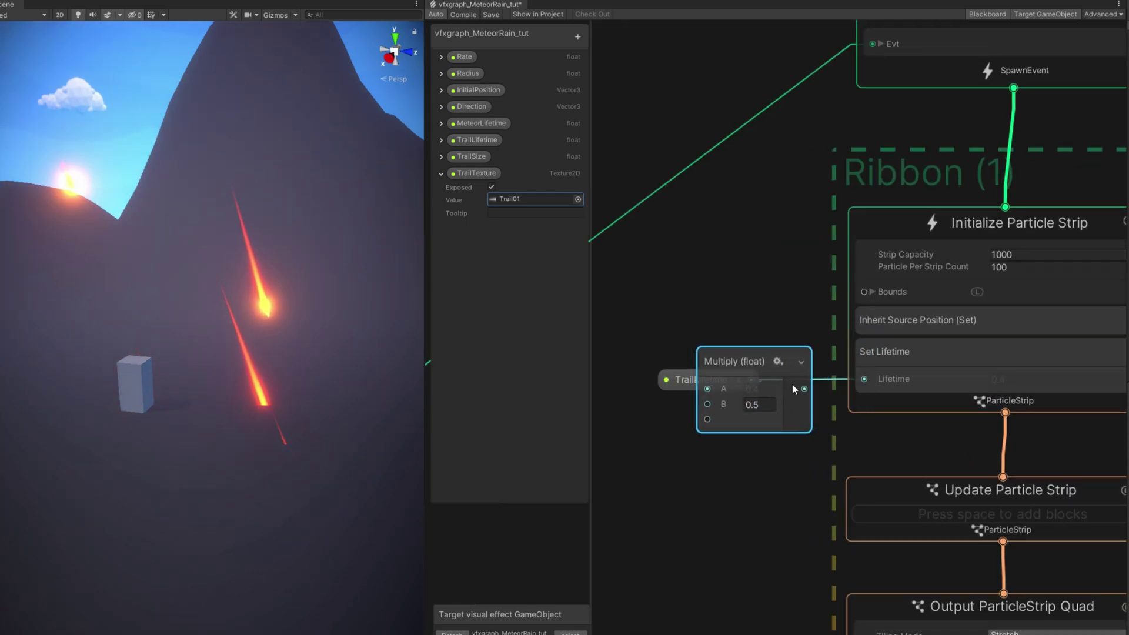
pyautogui.moveTo(804, 388); pyautogui.dragTo(864, 379)
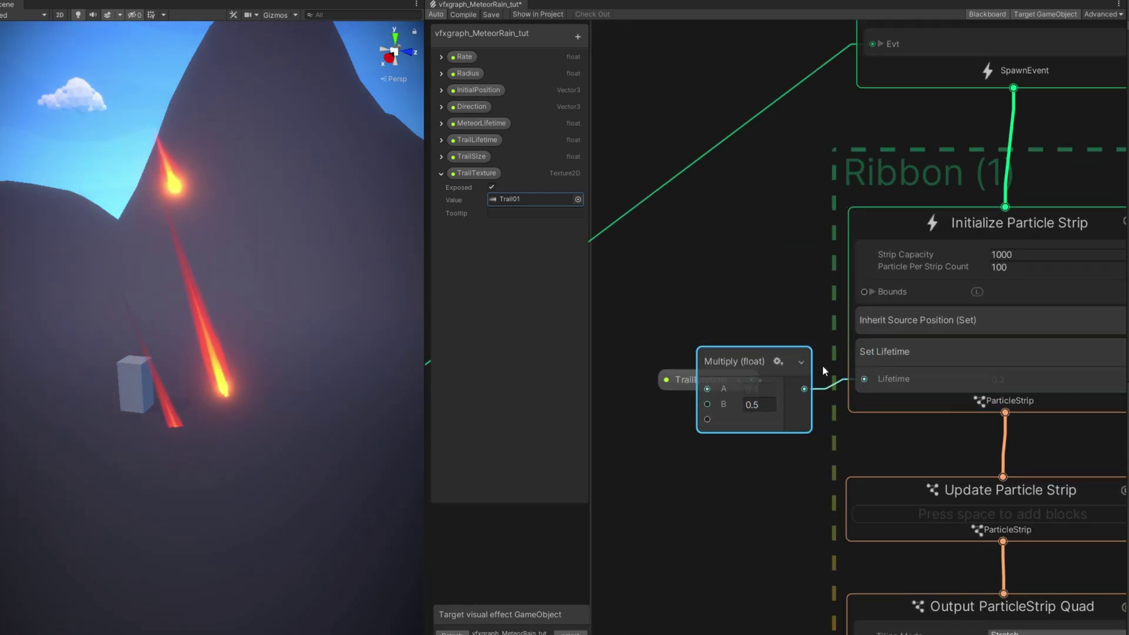
pyautogui.moveTo(666, 380); pyautogui.dragTo(616, 380)
pyautogui.moveTo(743, 371); pyautogui.dragTo(755, 368)
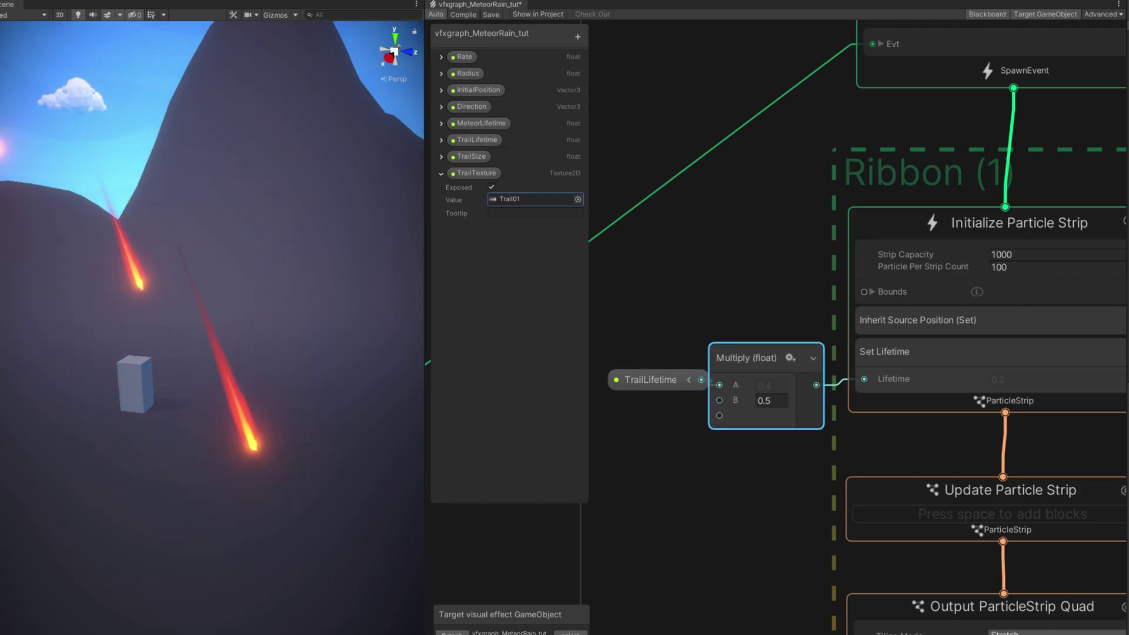
# Step: In TRAIL BACK's Set Color over Life gradient, shift the bright red key toward the start and add a darker red key at 22.4%
pyautogui.moveTo(500, 547); pyautogui.dragTo(836, 492, button='middle')
pyautogui.scroll(-5, 835, 490)
pyautogui.scroll(5, 779, 459)
pyautogui.click(937, 483)
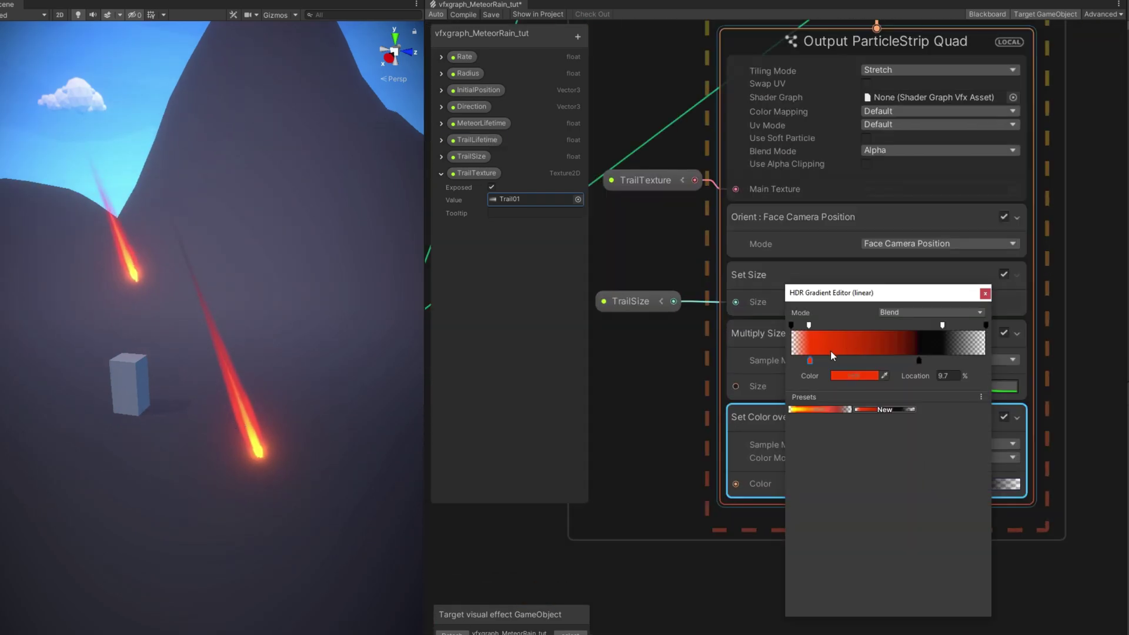
pyautogui.moveTo(810, 359); pyautogui.dragTo(835, 361)
pyautogui.click(853, 361)
pyautogui.click(845, 376)
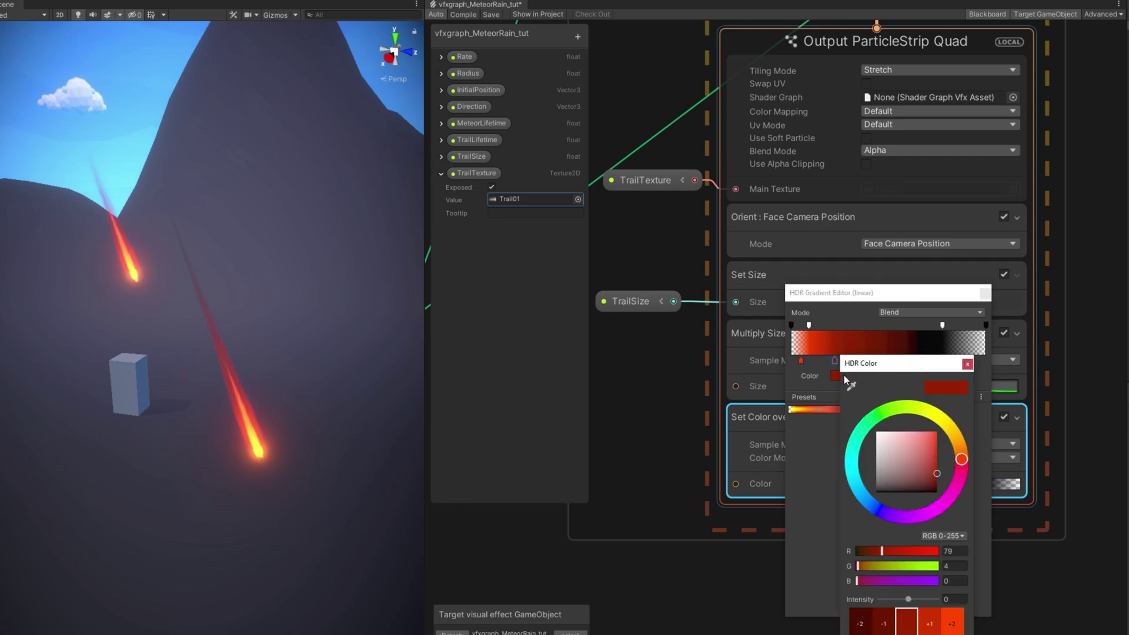
pyautogui.click(937, 480)
pyautogui.moveTo(937, 482); pyautogui.dragTo(939, 484)
pyautogui.click(967, 363)
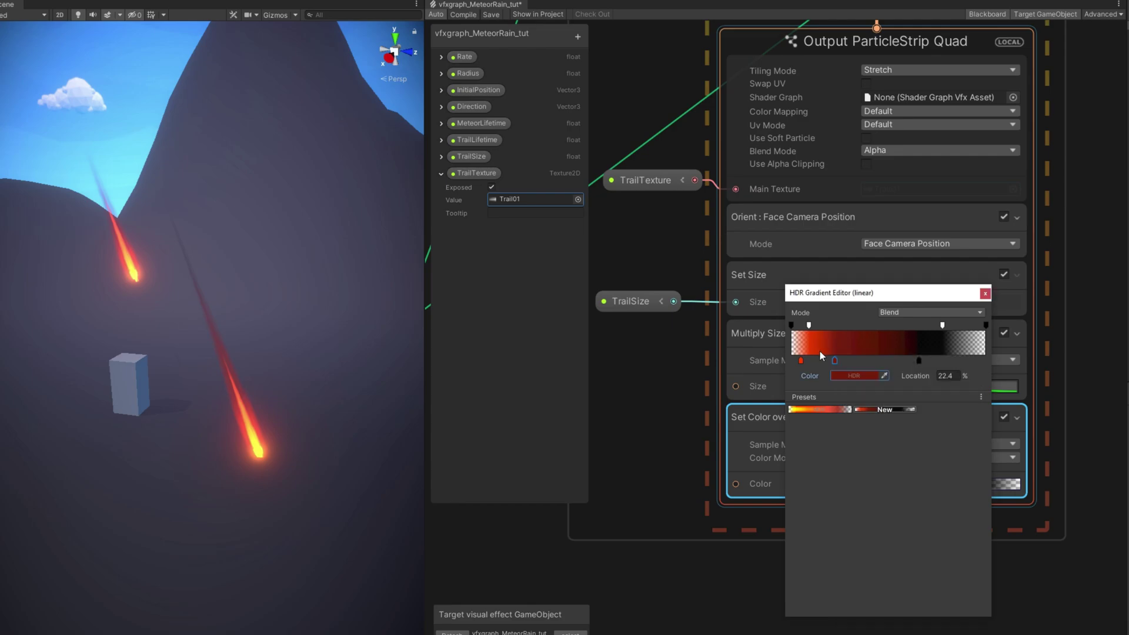
# Step: Move the bright red key to the gradient's start, shift the dark red key earlier, and add a nearly black red key with R 10
pyautogui.click(792, 361)
pyautogui.moveTo(835, 360); pyautogui.dragTo(862, 360)
pyautogui.click(876, 360)
pyautogui.click(856, 376)
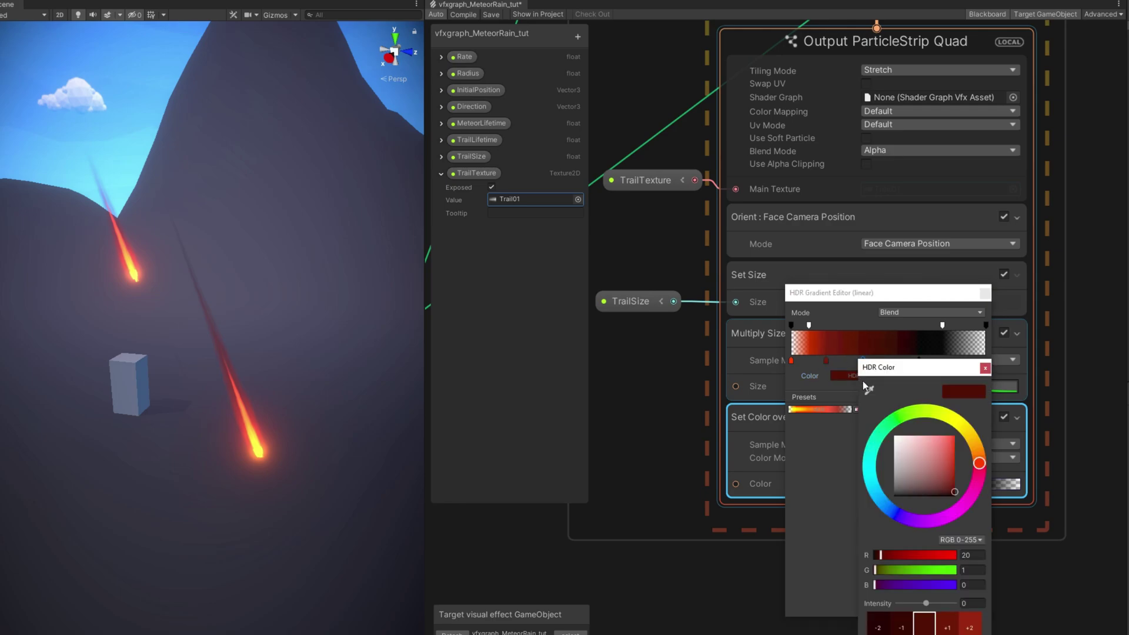
pyautogui.click(973, 555)
pyautogui.write('10')
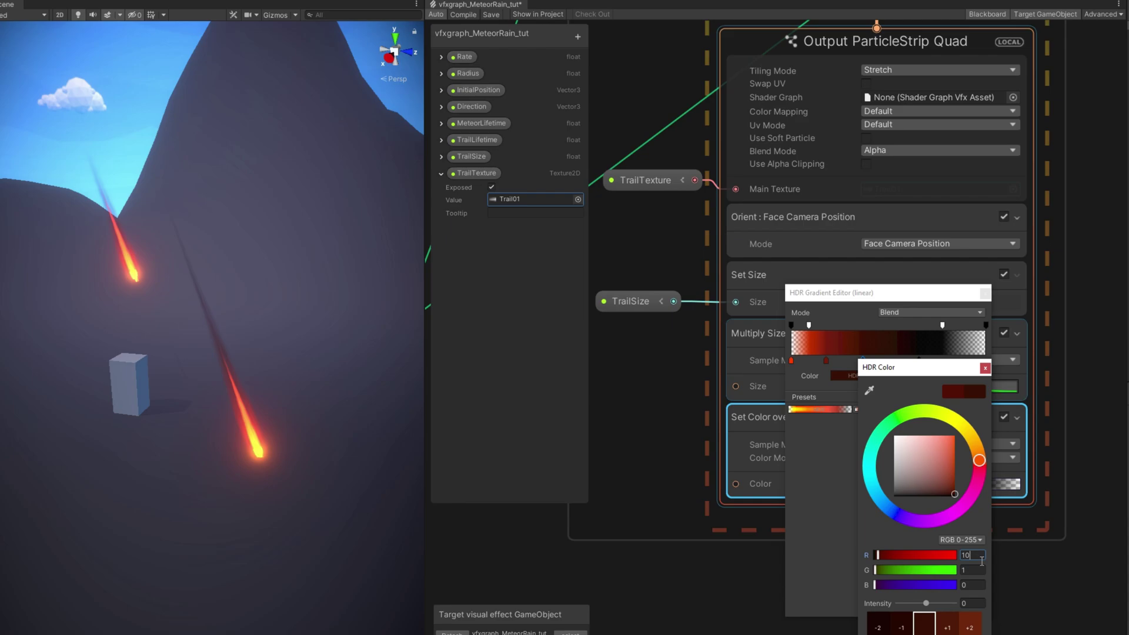
pyautogui.click(985, 368)
pyautogui.click(919, 361)
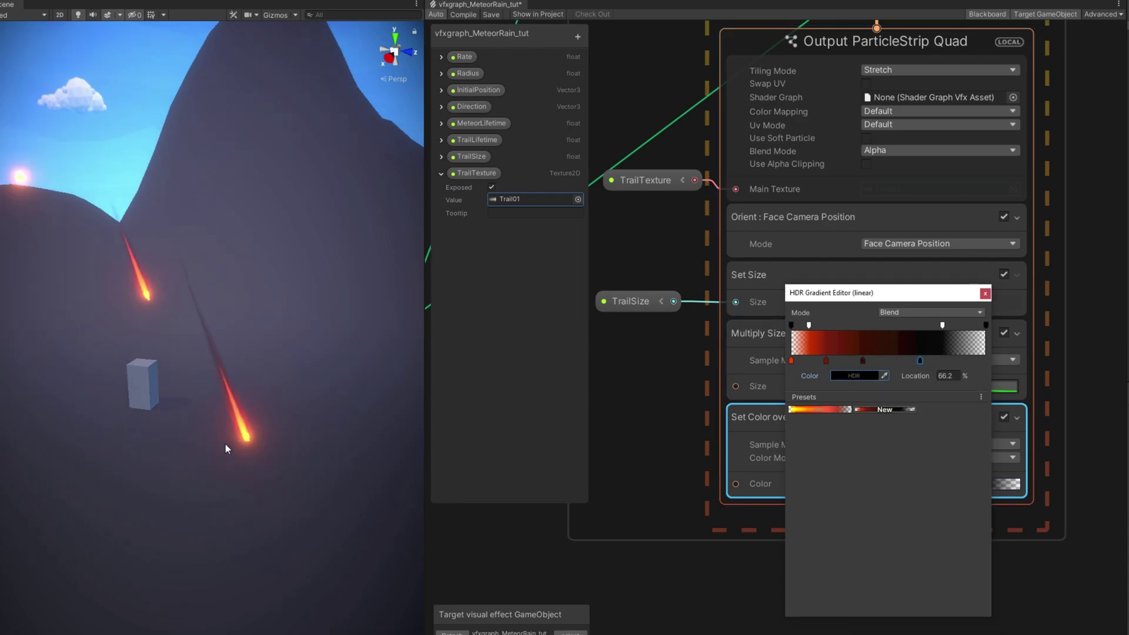
pyautogui.click(986, 294)
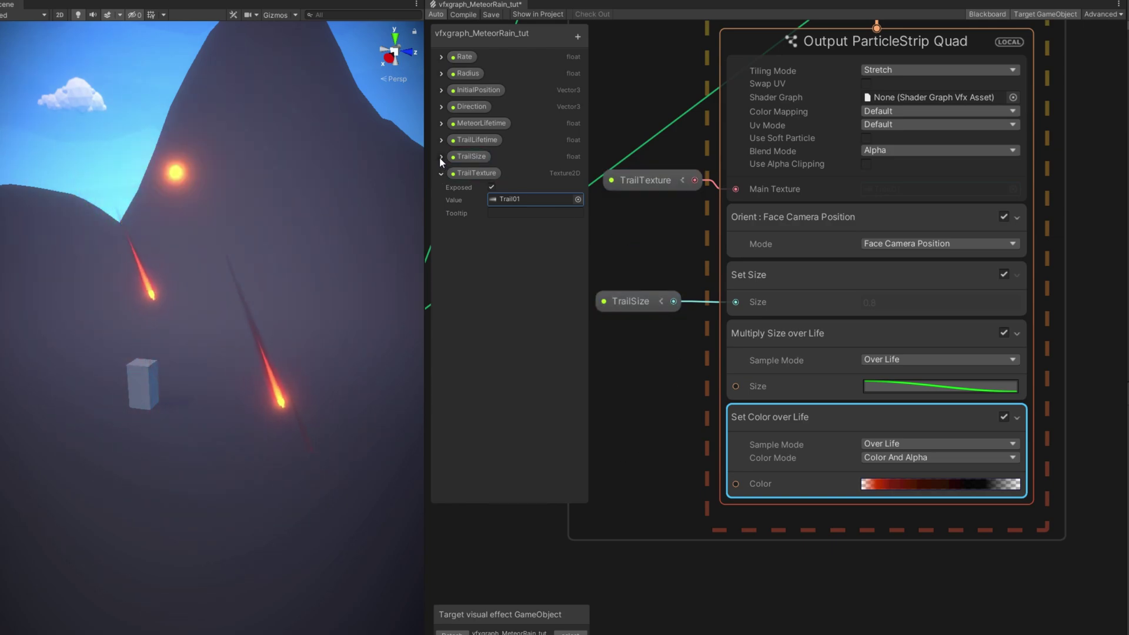
# Step: Add a Collide with Plane block to the meteors' Update Particle context
pyautogui.scroll(-5, 709, 67)
pyautogui.click(711, 469)
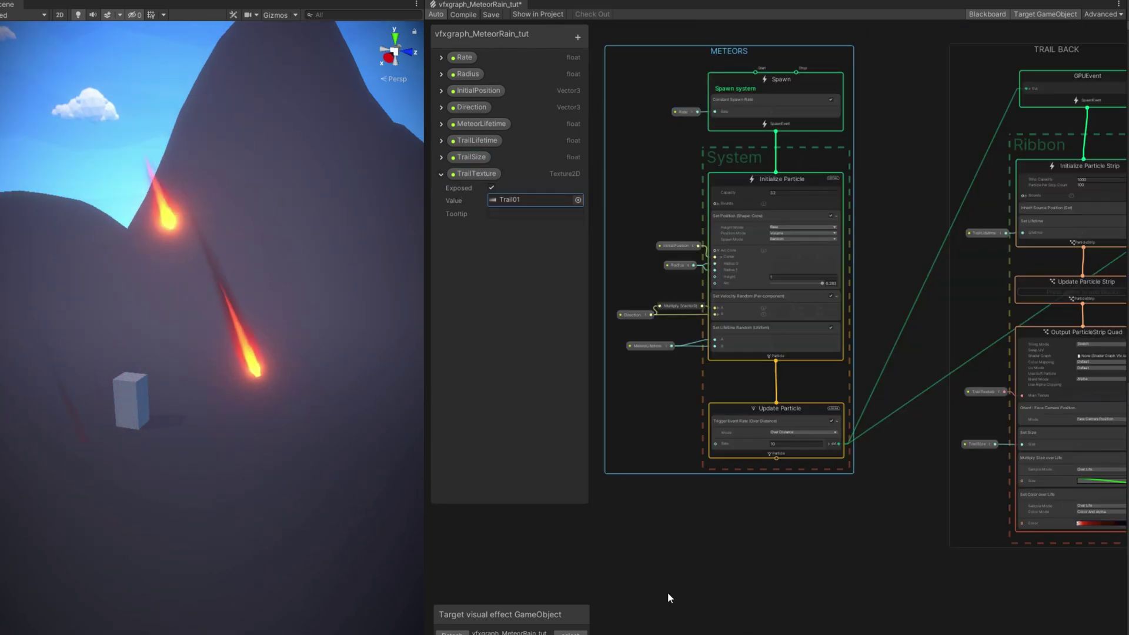
pyautogui.moveTo(196, 491); pyautogui.dragTo(213, 475, button='right')
pyautogui.scroll(5, 701, 473)
pyautogui.click(730, 460)
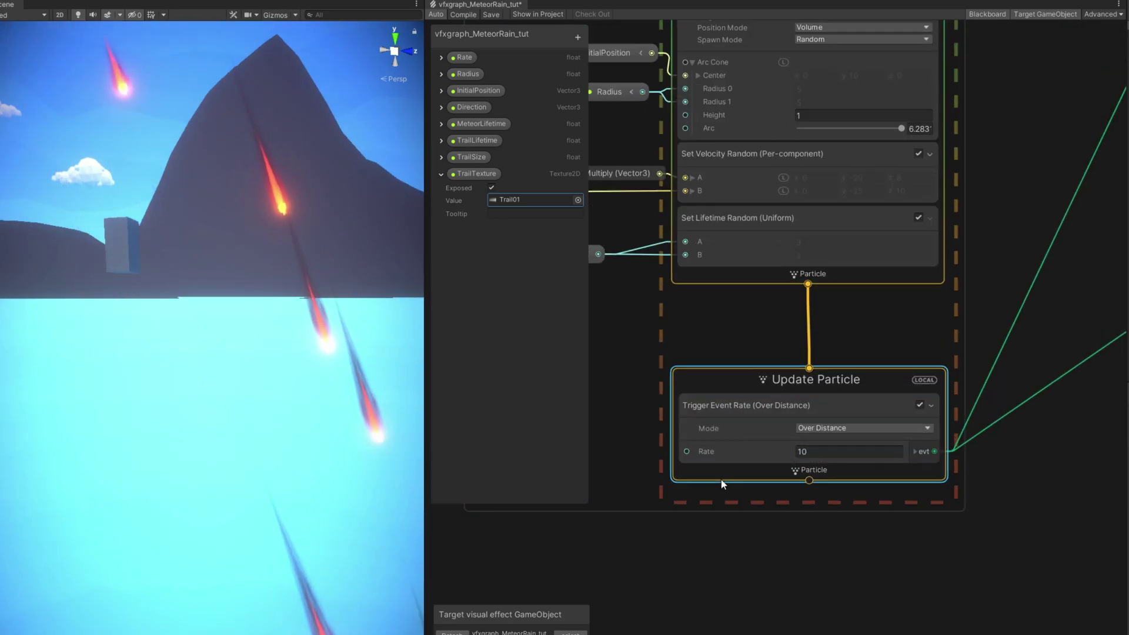
pyautogui.press('space')
pyautogui.write('coll')
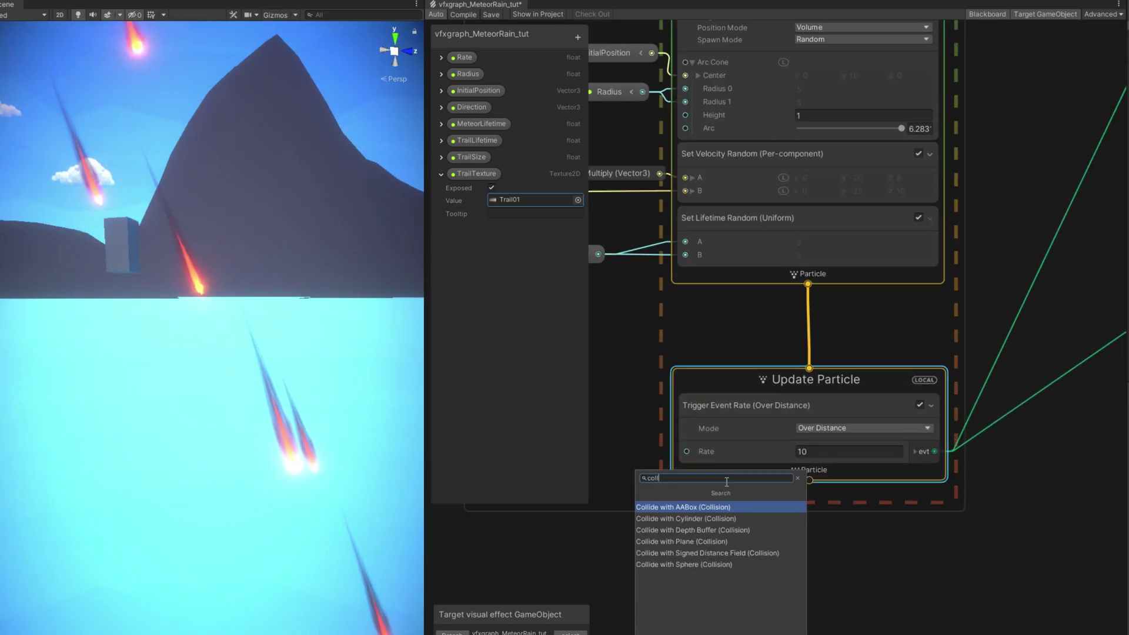
pyautogui.press('Down')
pyautogui.press('Down')
pyautogui.press('Down')
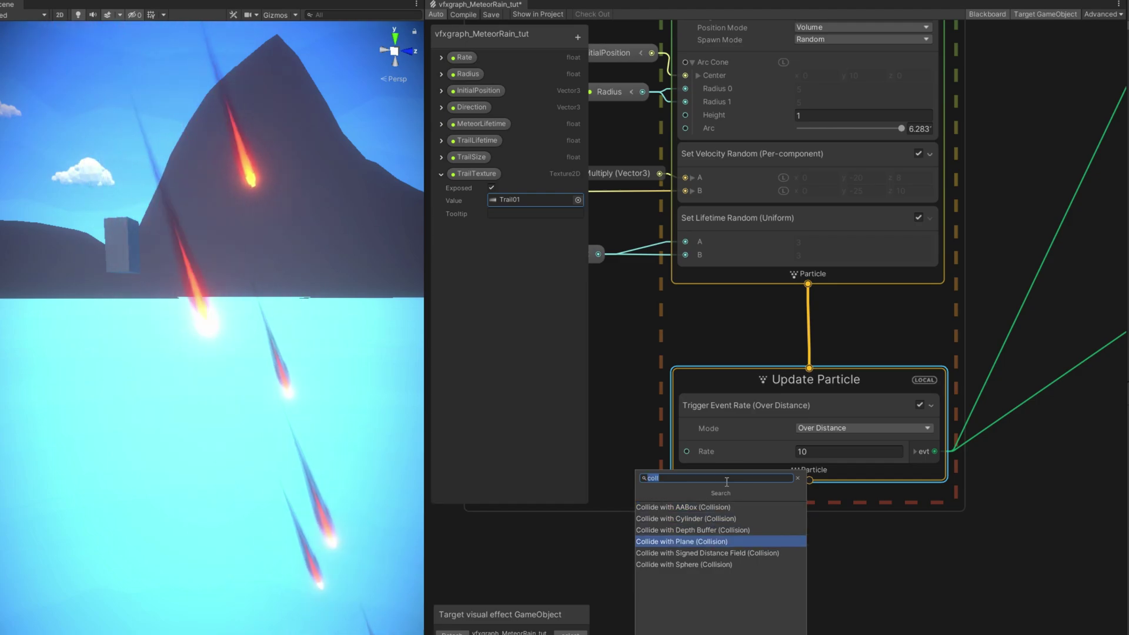
pyautogui.press('Return')
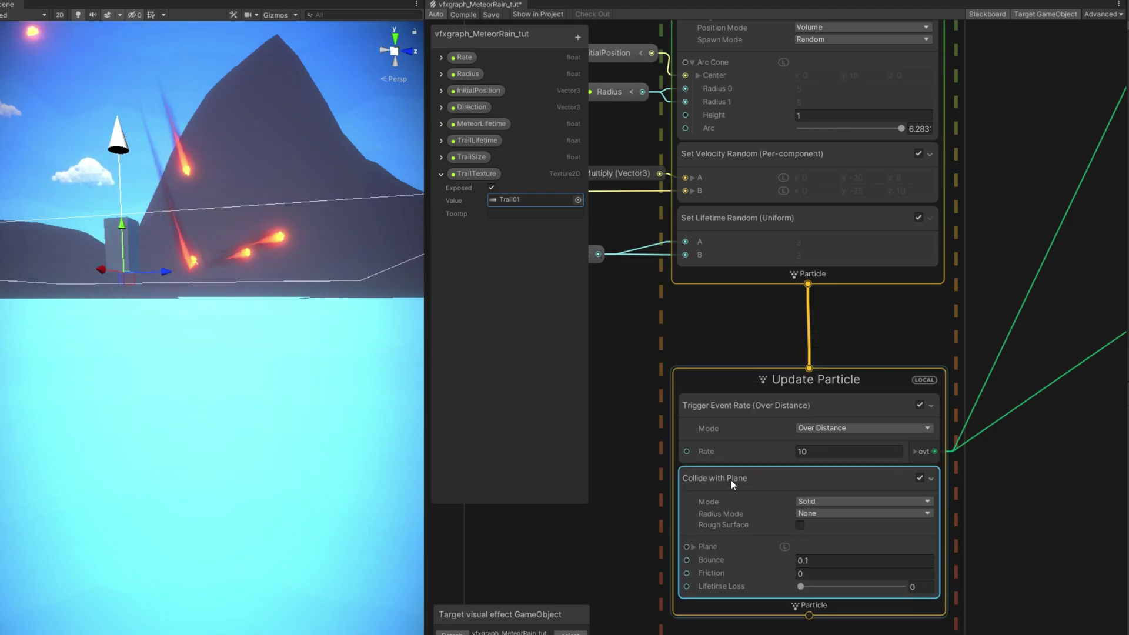
# Step: Set the Lifetime Loss of the Collide with Plane block to 1
pyautogui.moveTo(264, 404); pyautogui.dragTo(243, 481, button='middle')
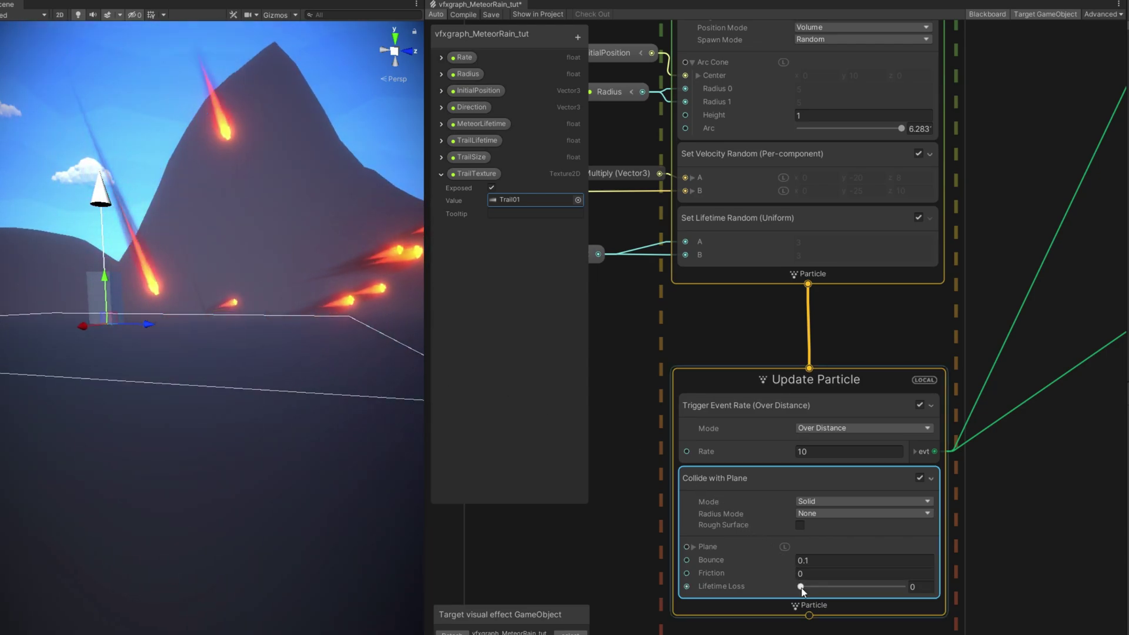
pyautogui.moveTo(801, 587); pyautogui.dragTo(889, 591)
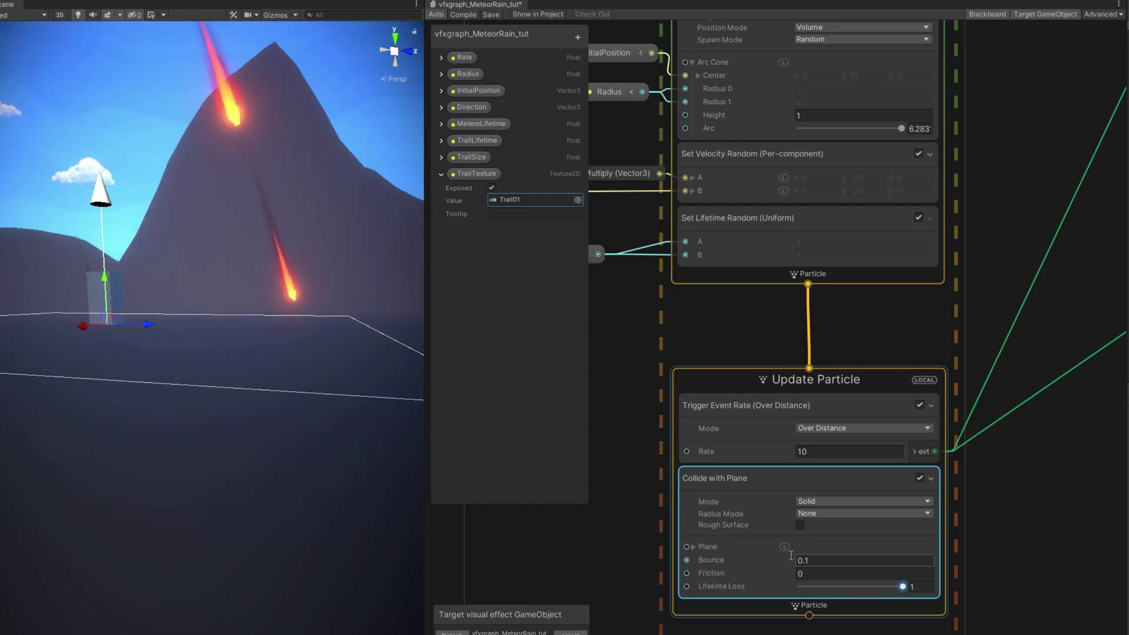
pyautogui.press('q')
pyautogui.moveTo(366, 431); pyautogui.dragTo(366, 431, button='right')
# Step: Add a Trigger Event On Die block below Collide with Plane in the meteors' Update Particle context
pyautogui.press('space')
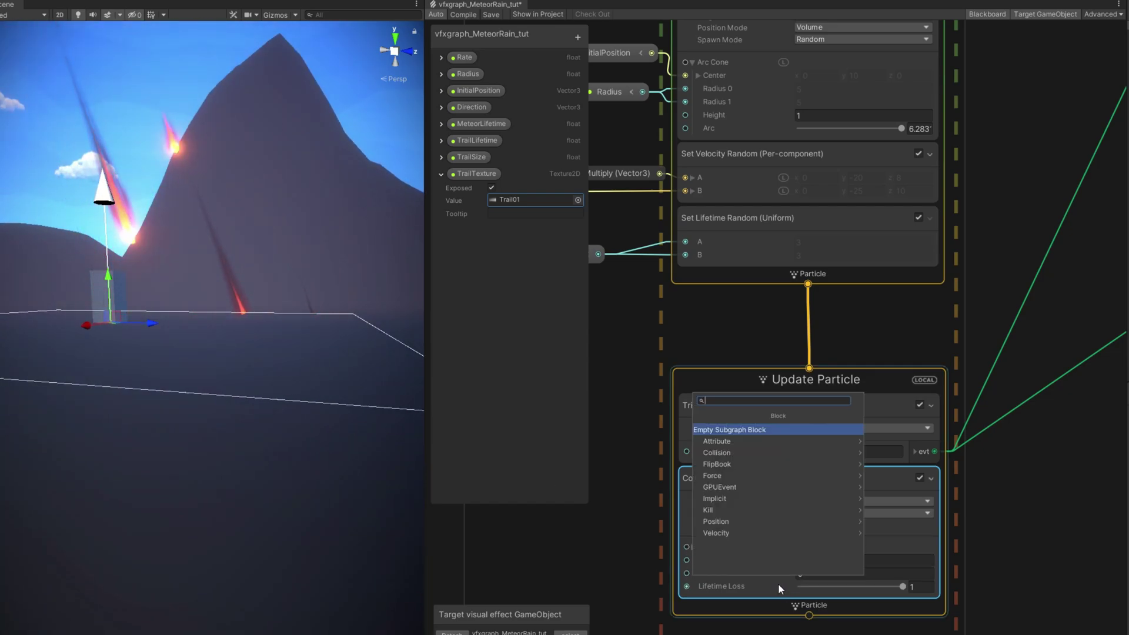
pyautogui.write('trigger')
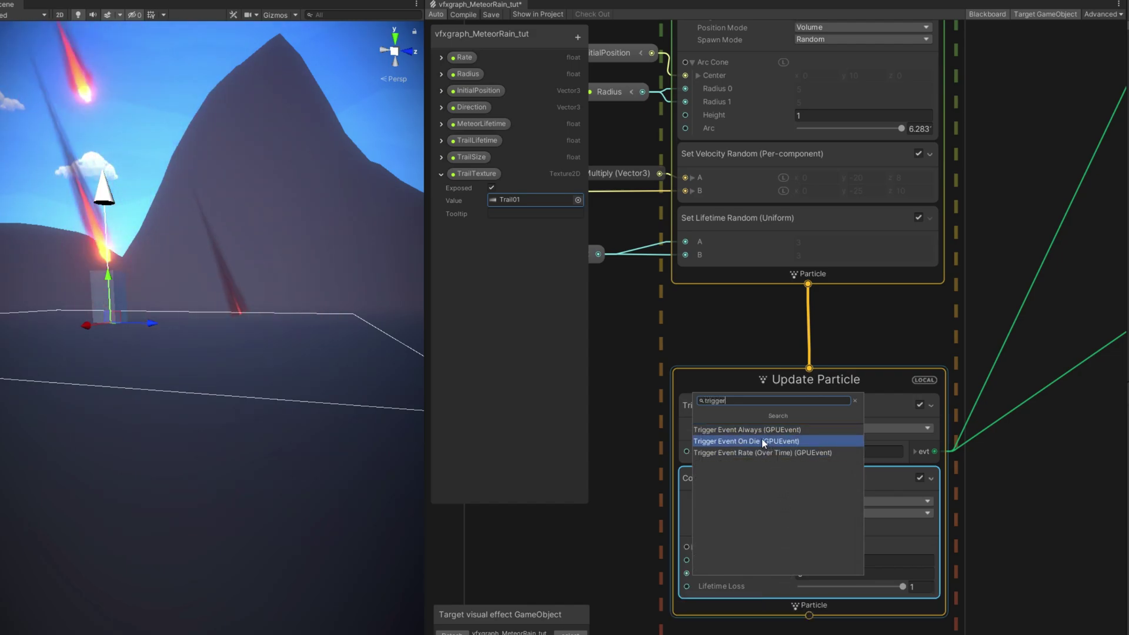
pyautogui.click(761, 441)
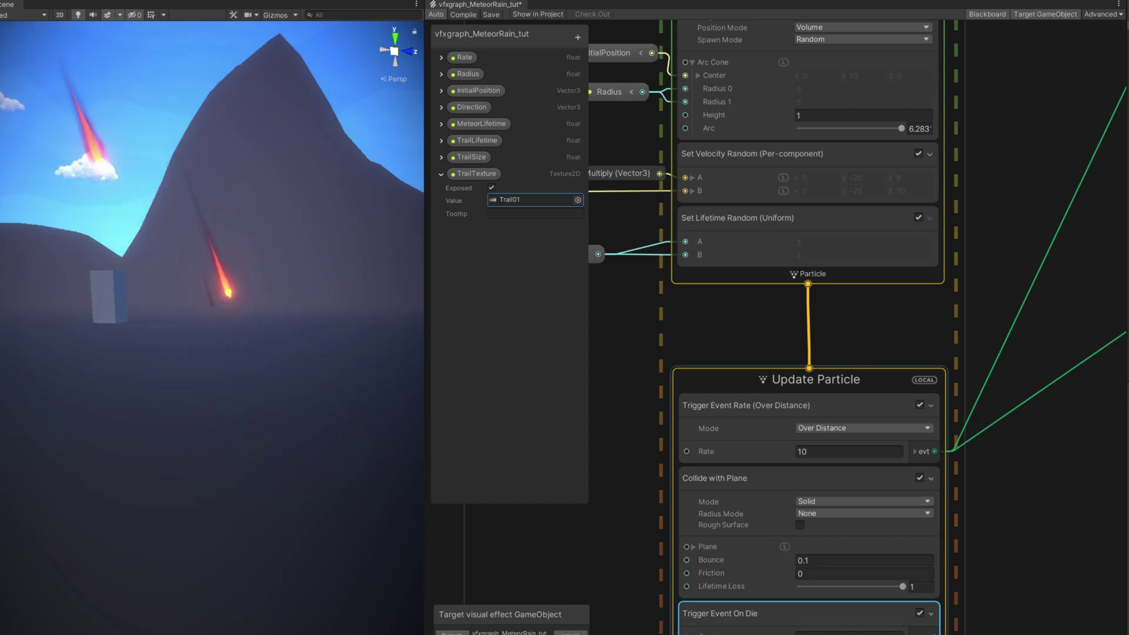
# Step: Add a Simple Particle System beside the TRAILFRONT group
pyautogui.moveTo(920, 613); pyautogui.dragTo(647, 630, button='middle')
pyautogui.scroll(-8, 659, 630)
pyautogui.moveTo(892, 547); pyautogui.dragTo(673, 513, button='middle')
pyautogui.scroll(2, 937, 420)
pyautogui.press('space')
pyautogui.write('simple')
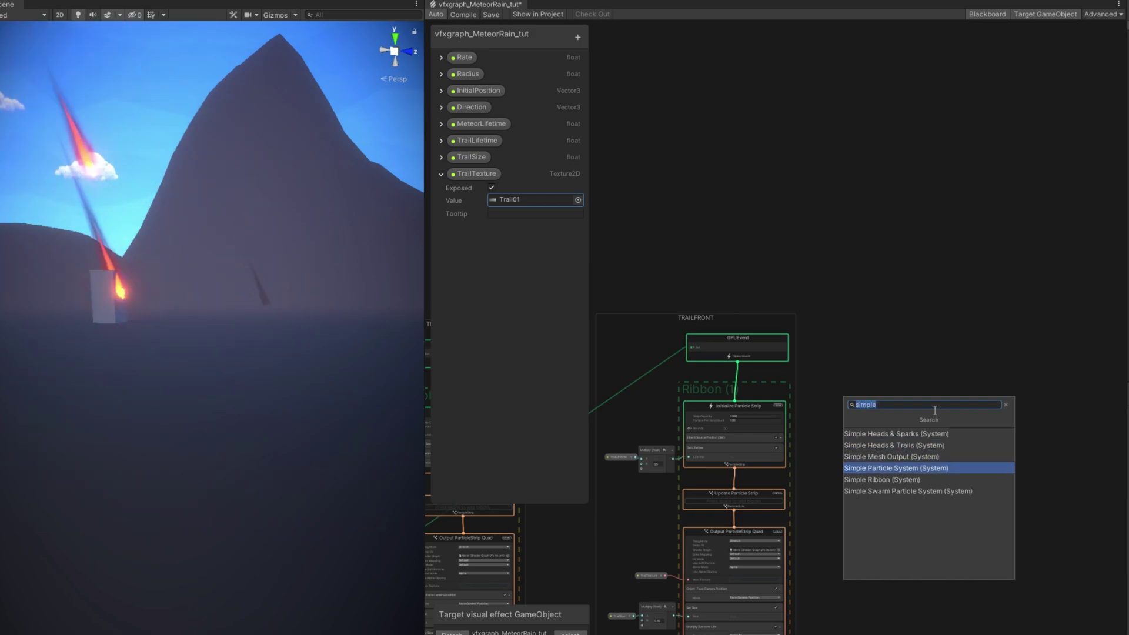
pyautogui.press('Return')
pyautogui.moveTo(907, 267); pyautogui.dragTo(922, 326)
# Step: Replace the new particle system's Spawn context with a GPUEvent feeding its Initialize Particle context
pyautogui.scroll(4, 971, 282)
pyautogui.click(970, 282)
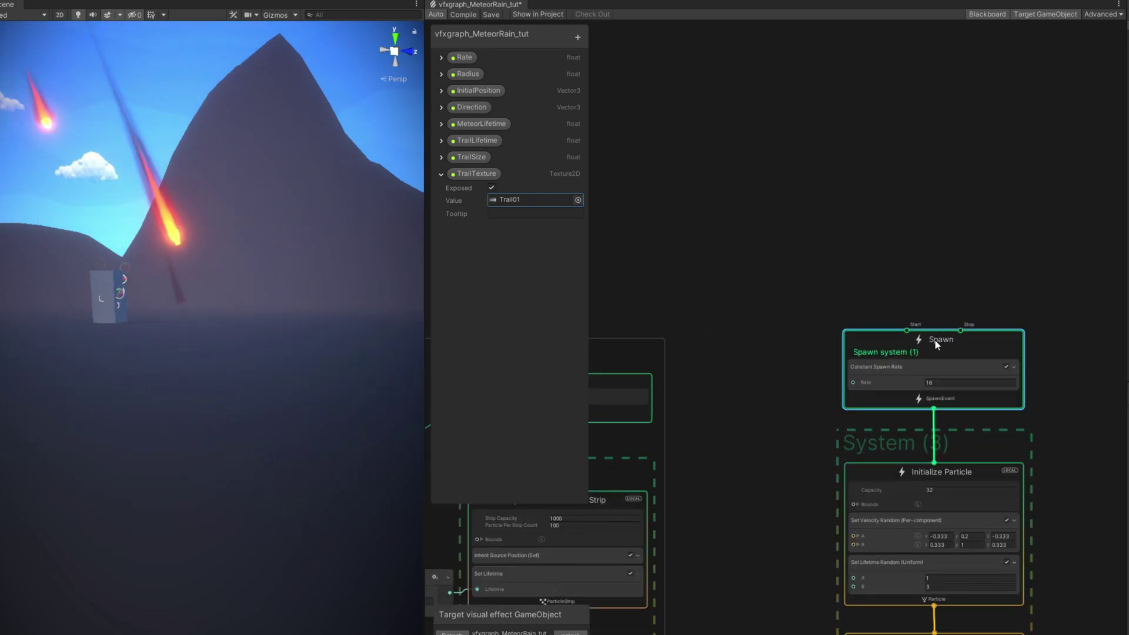
pyautogui.press('Delete')
pyautogui.press('space')
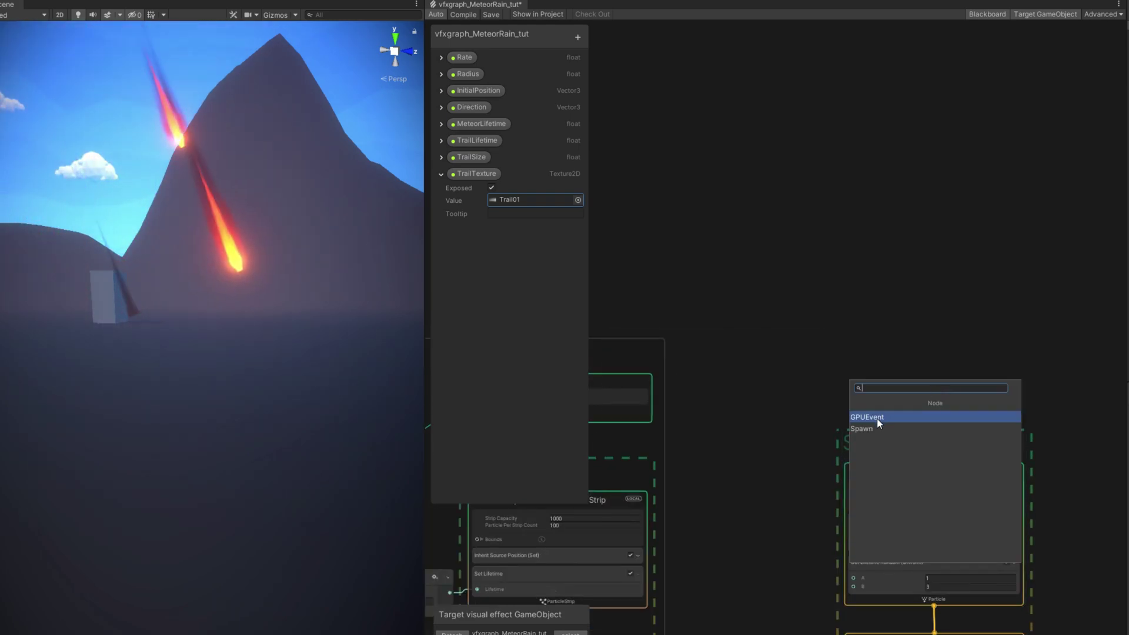
pyautogui.click(877, 417)
pyautogui.moveTo(879, 411); pyautogui.dragTo(884, 358)
# Step: Connect the meteors' Trigger Event On Die output to the new particle system's GPUEvent
pyautogui.scroll(-5, 884, 358)
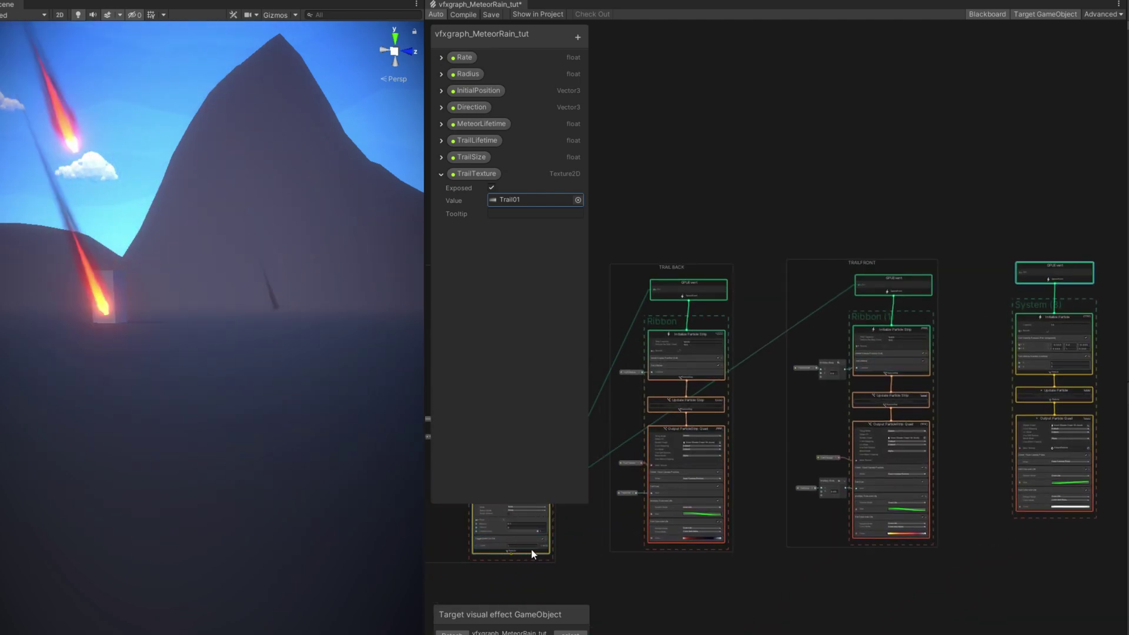
pyautogui.moveTo(546, 546); pyautogui.dragTo(618, 528)
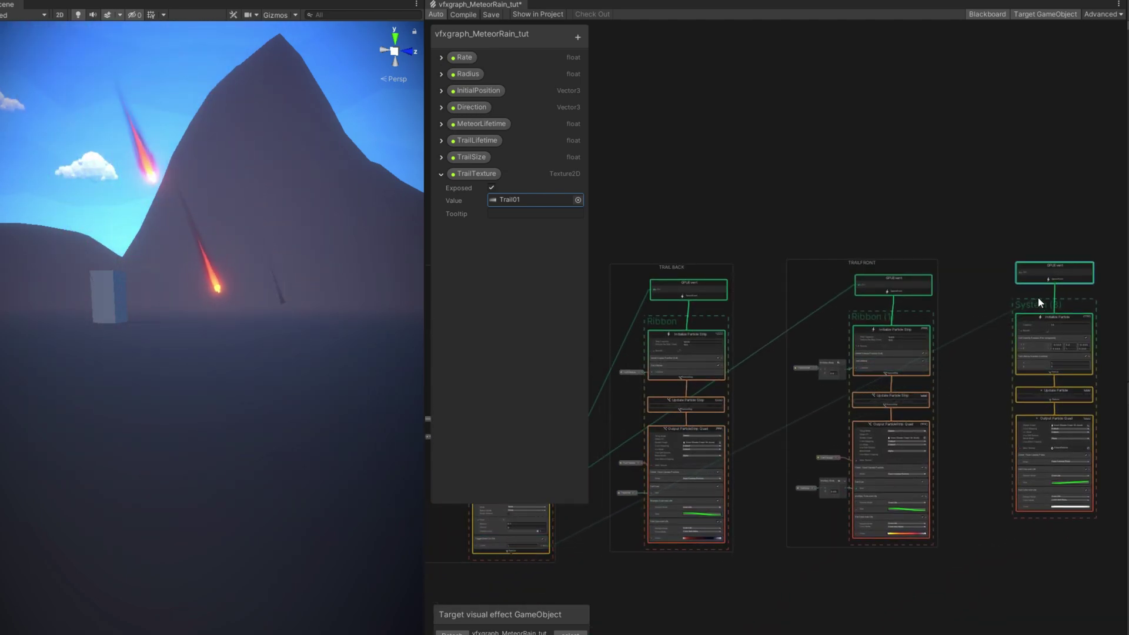
pyautogui.scroll(5, 658, 489)
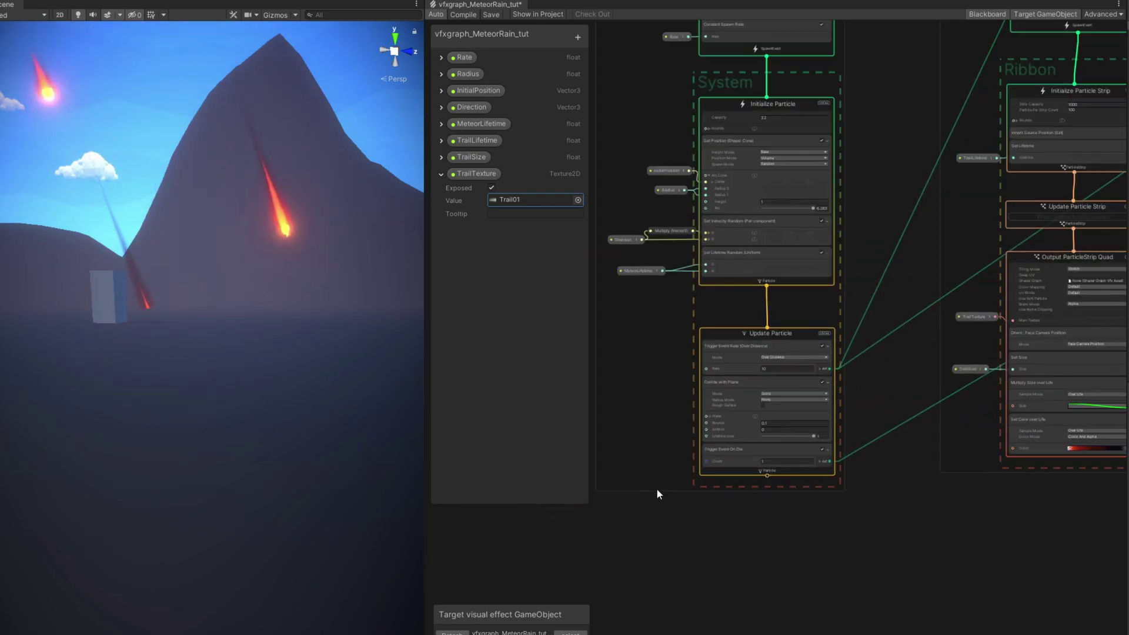
pyautogui.scroll(-3, 757, 460)
pyautogui.scroll(-2, 806, 450)
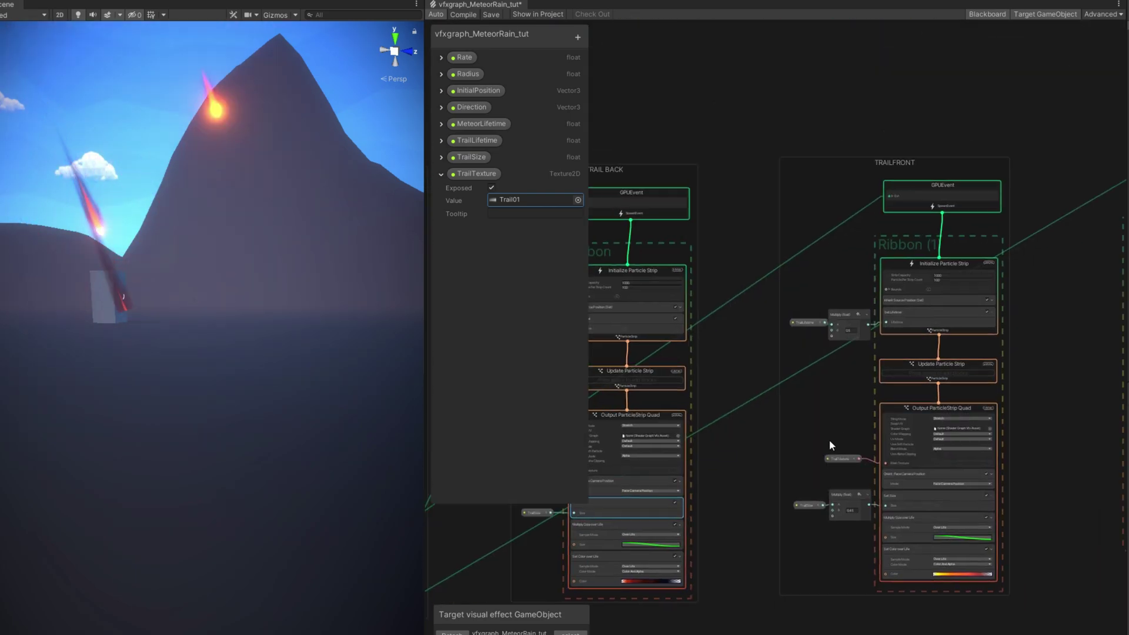
pyautogui.scroll(6, 1046, 213)
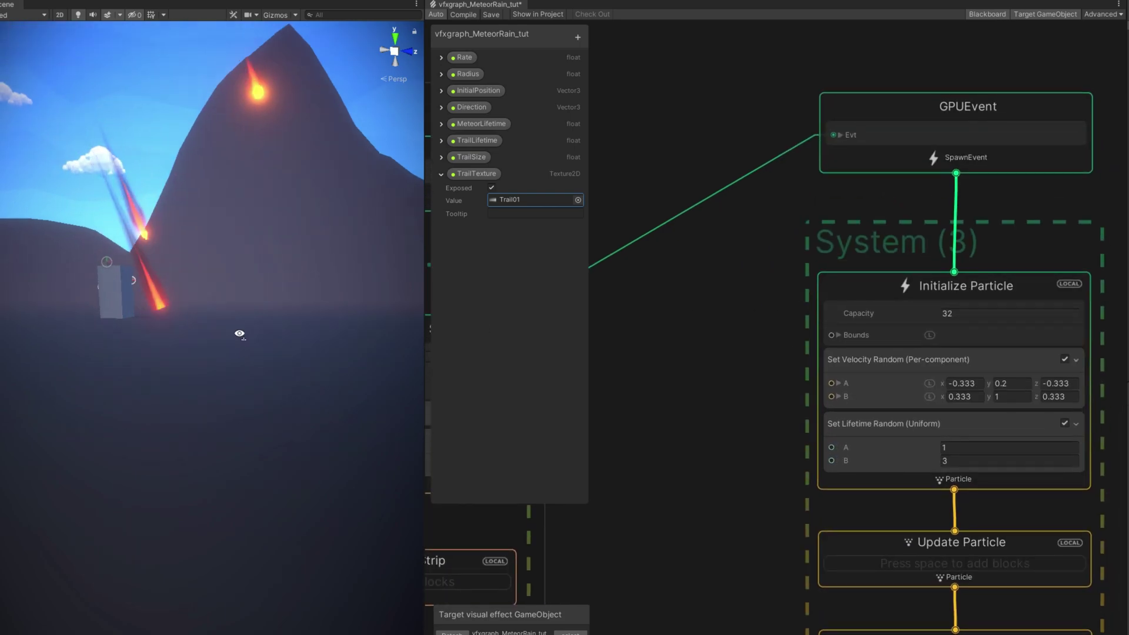
# Step: Add an Inherit Source Position (Set) block above Set Velocity Random in the new system's Initialize Particle context
pyautogui.keyDown('alt'); pyautogui.moveTo(234, 332); pyautogui.dragTo(234, 368); pyautogui.keyUp('alt')
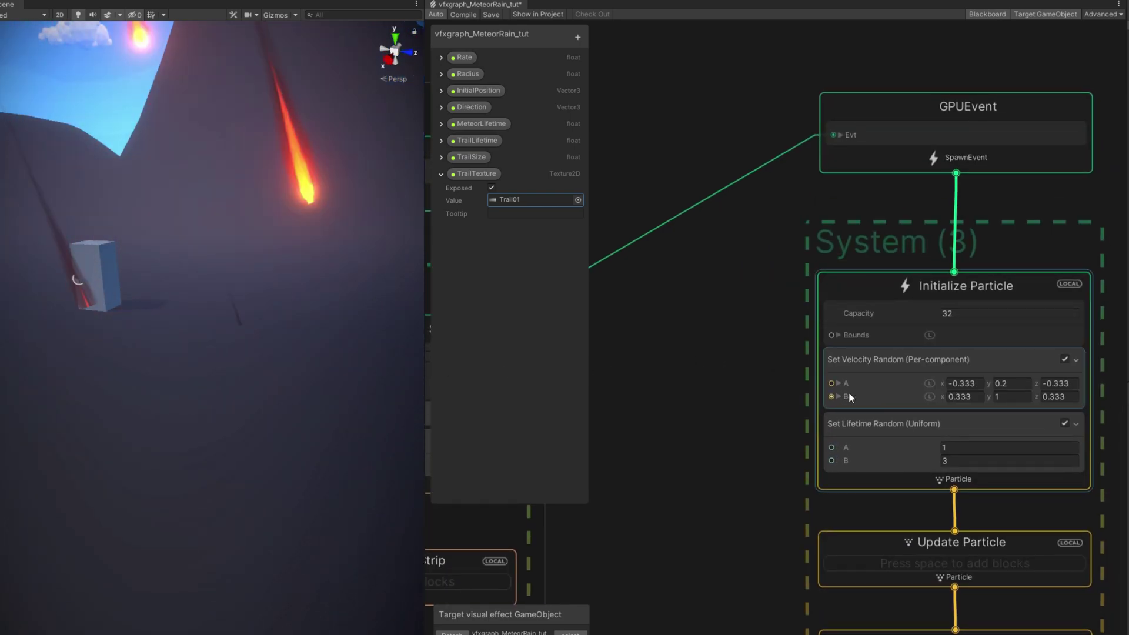
pyautogui.click(882, 360)
pyautogui.press('space')
pyautogui.write('inherit pos')
pyautogui.press('Down')
pyautogui.press('Return')
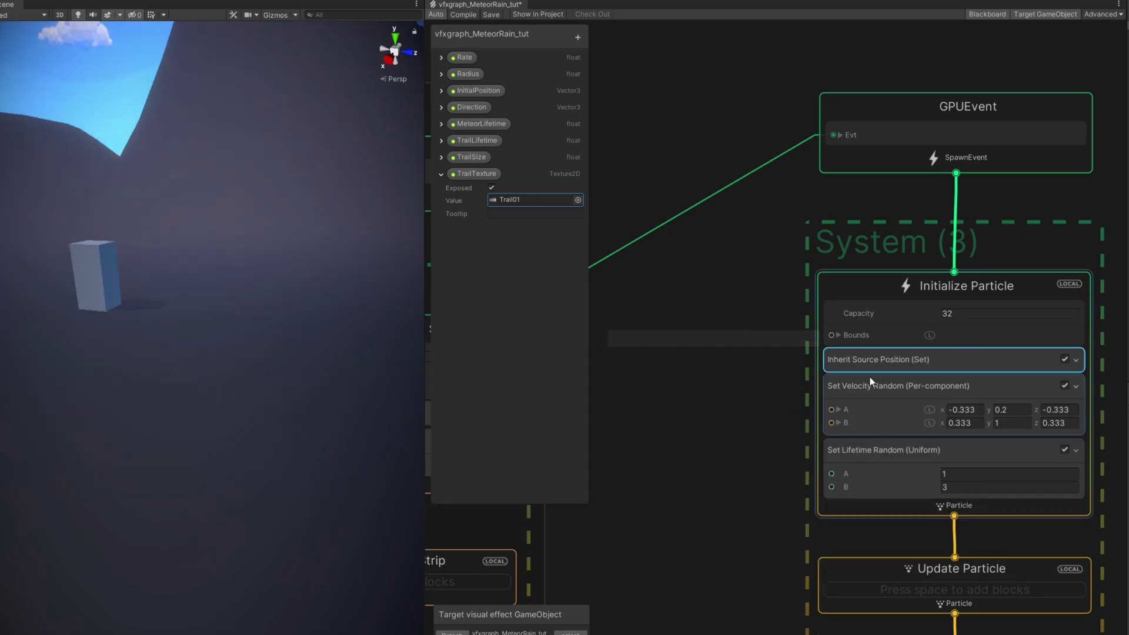
# Step: Set the impact system's Initialize Particle capacity to 100 and its random lifetime to A 0.3 and B 0.8
pyautogui.moveTo(237, 359)
pyautogui.mouseDown(button='right')
pyautogui.moveTo(270, 370)
pyautogui.moveTo(233, 379)
pyautogui.mouseUp(button='right')
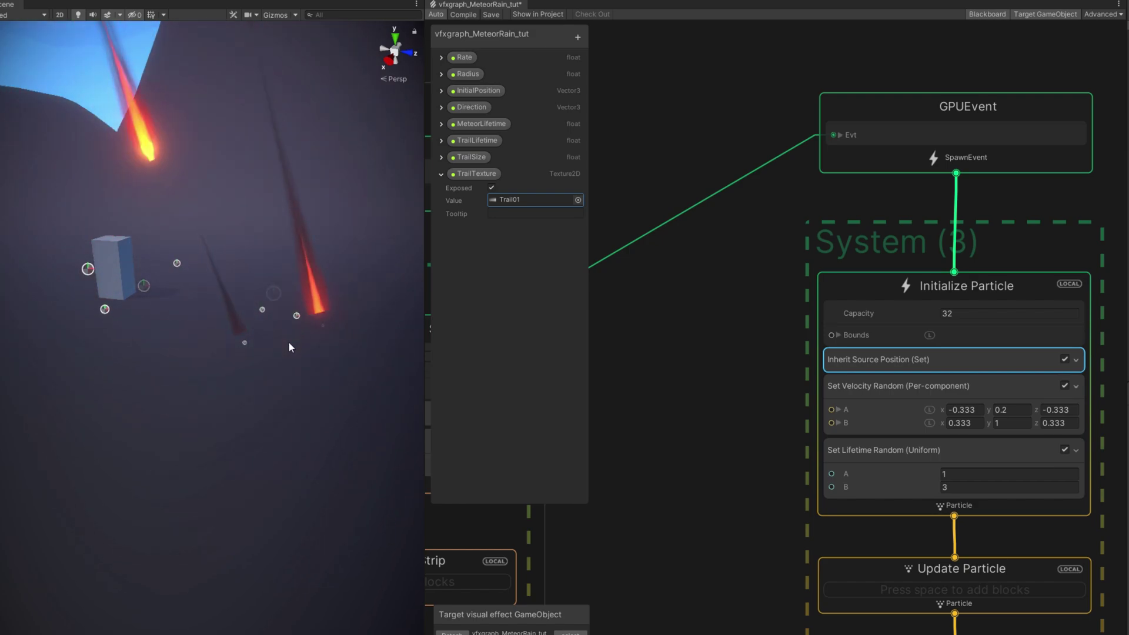
pyautogui.click(1004, 315)
pyautogui.write('1')
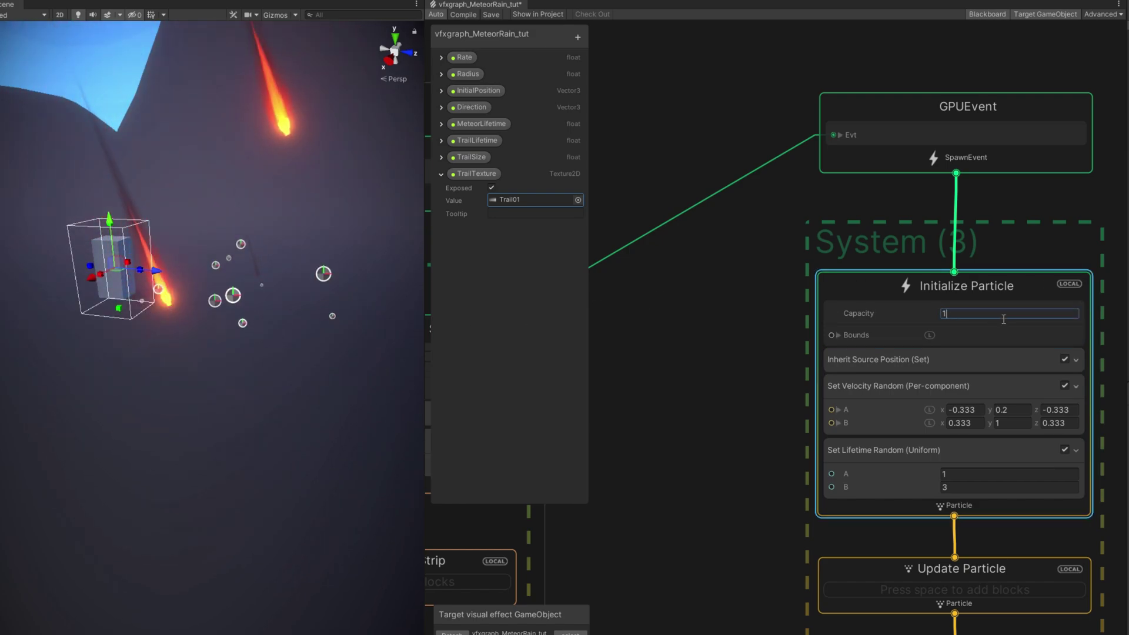
pyautogui.write('00')
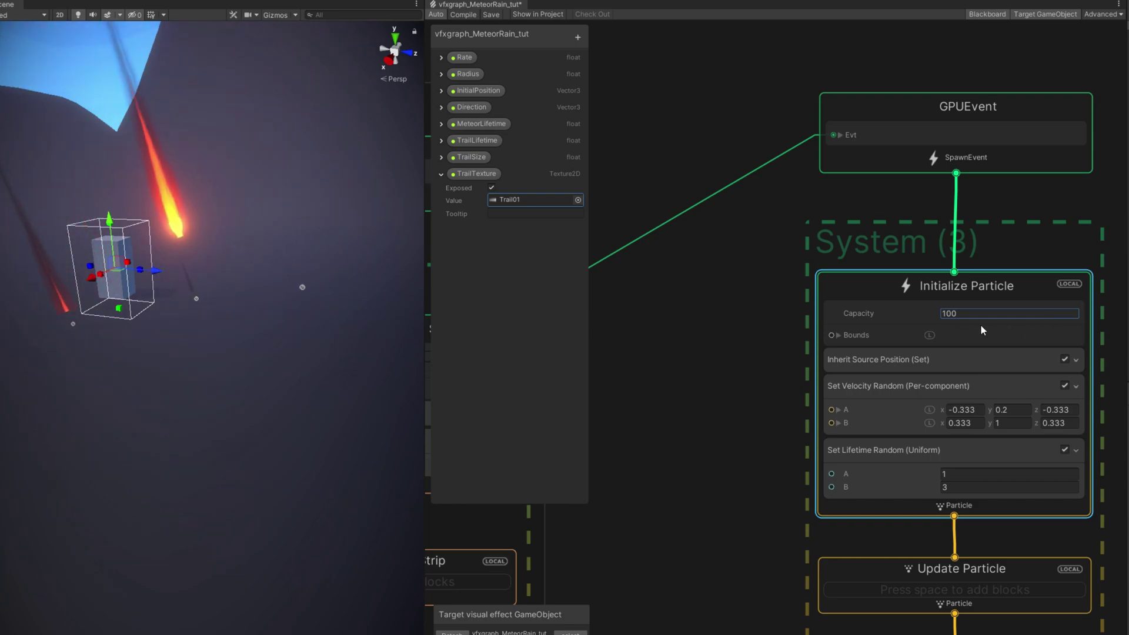
pyautogui.press('Return')
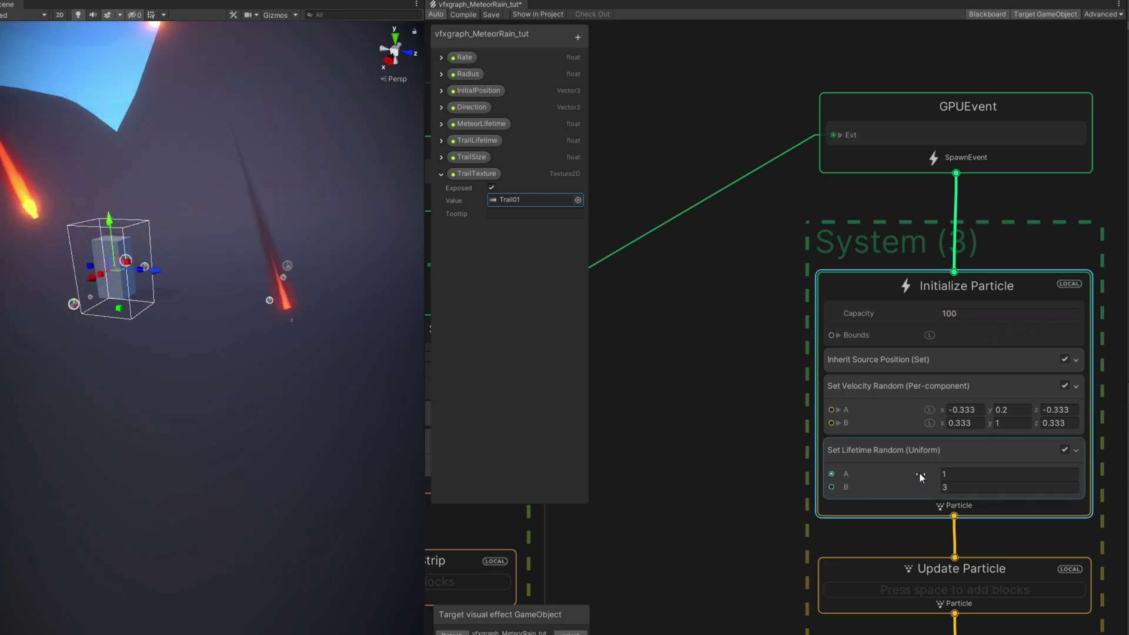
pyautogui.click(953, 468)
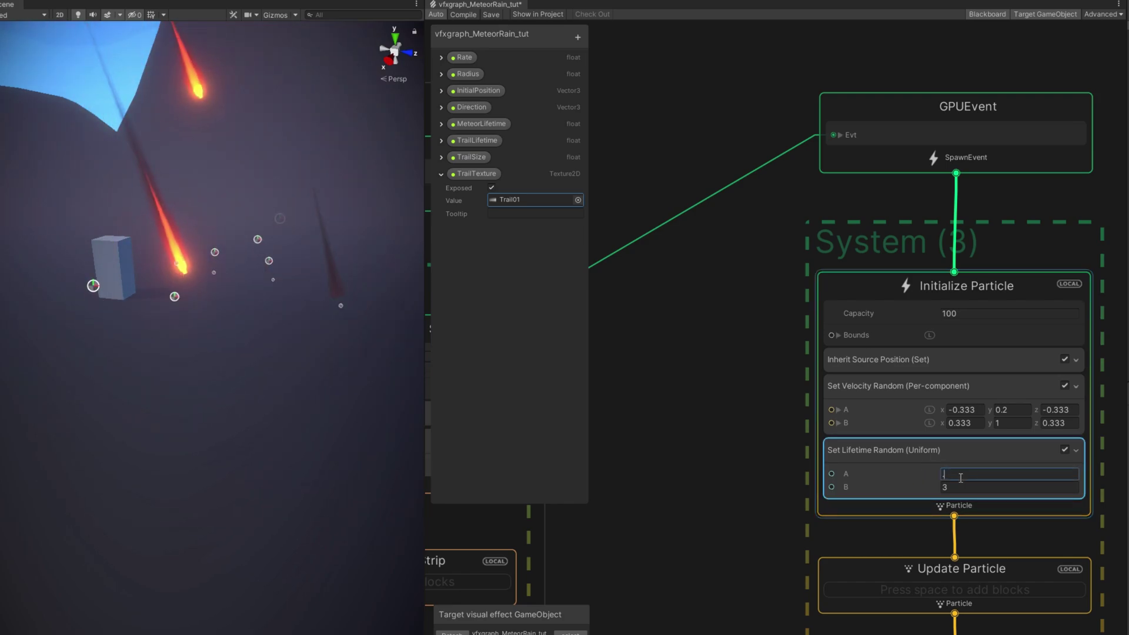
pyautogui.click(950, 488)
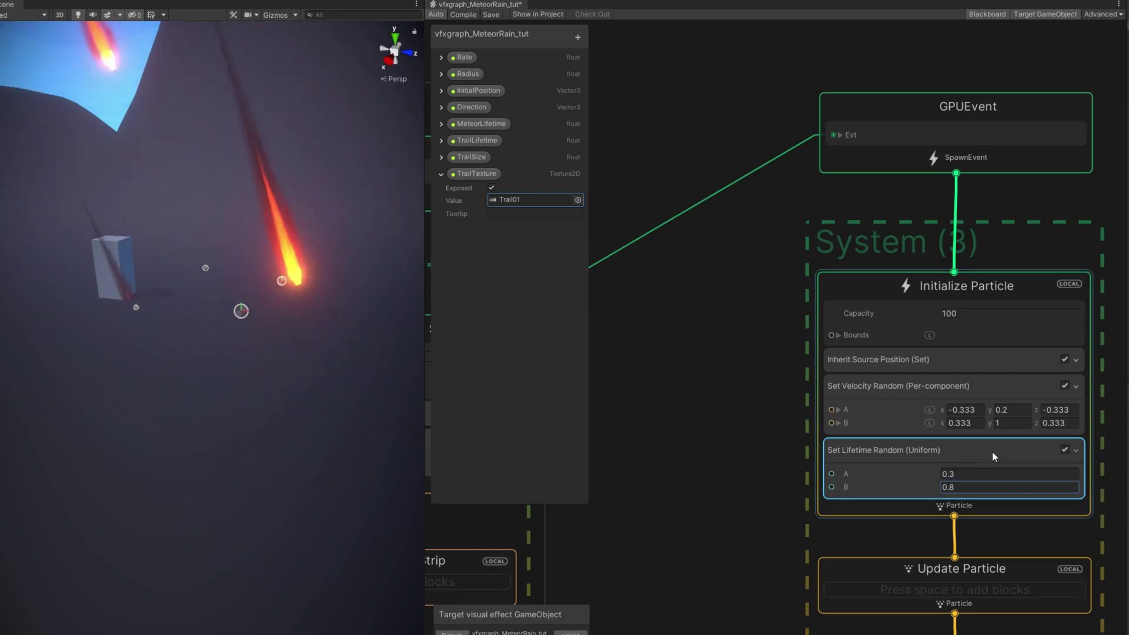
# Step: Set the impact system's random velocity to A (5, 2, 5) and B (-5, 7, -5)
pyautogui.click(1013, 410)
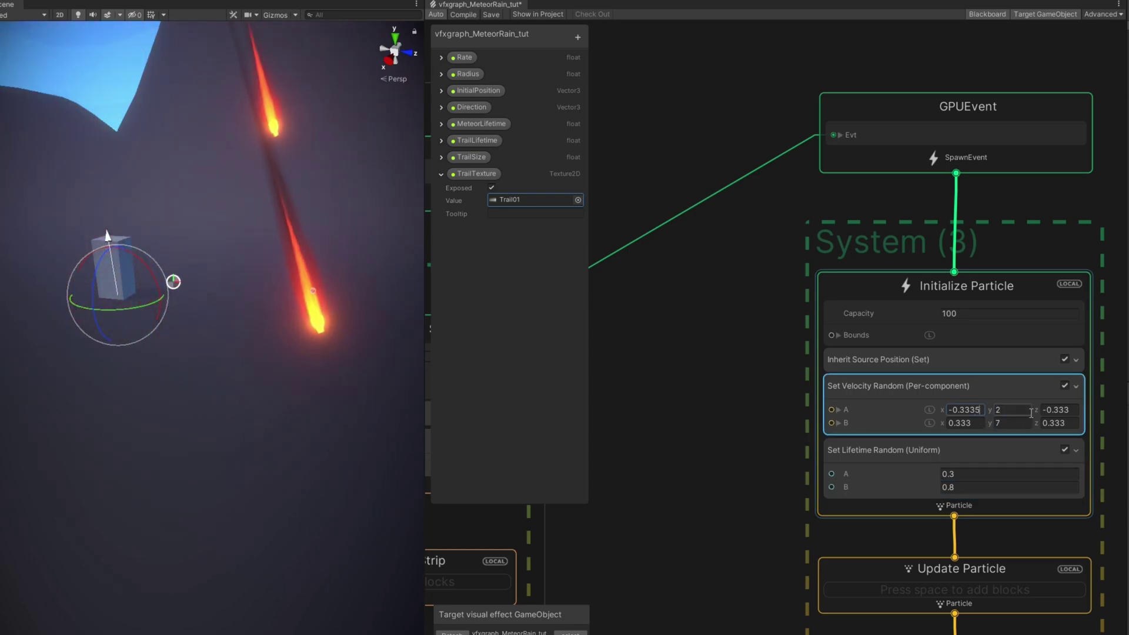
pyautogui.click(968, 410)
pyautogui.write('5')
pyautogui.click(1059, 410)
pyautogui.write('5')
pyautogui.click(1059, 423)
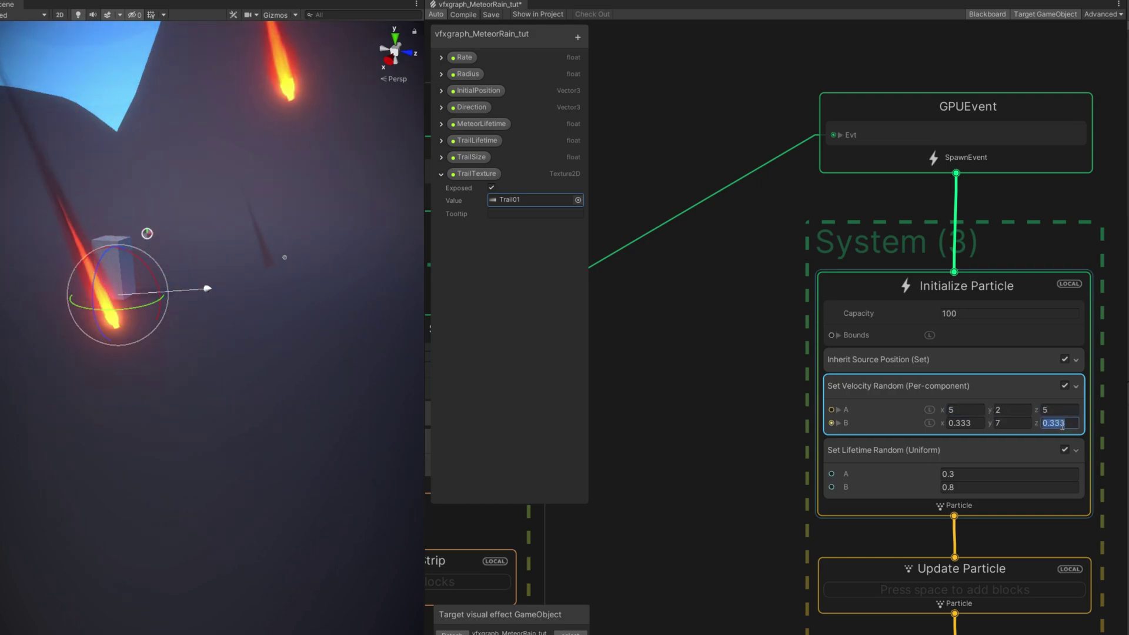
pyautogui.write('-5')
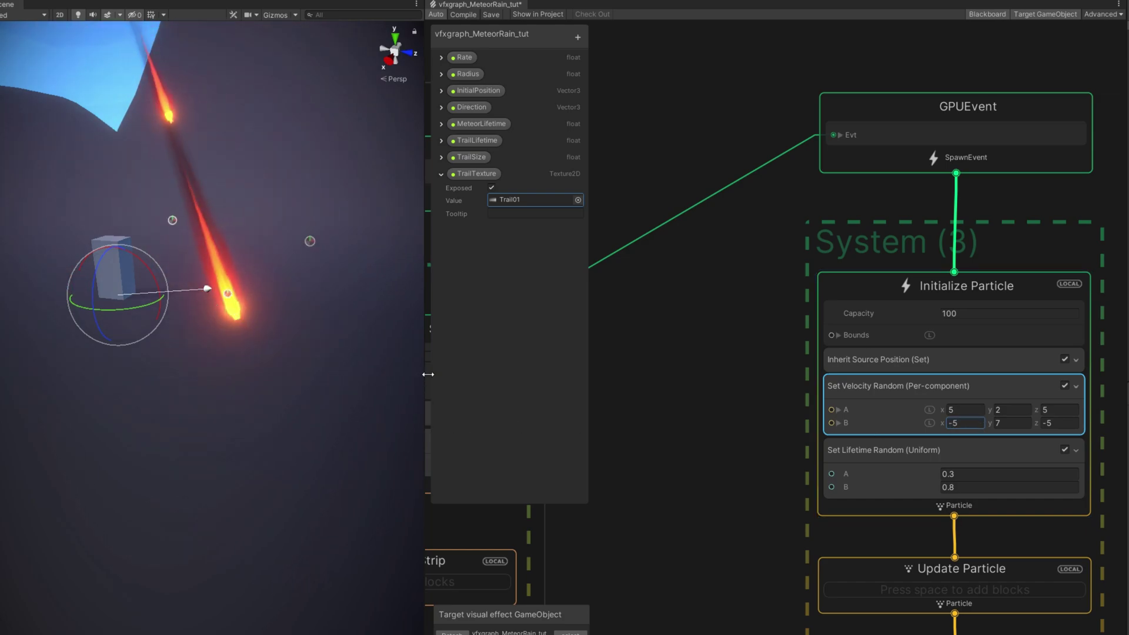
# Step: Enlarge the scene view and set the Count of the meteors' Trigger Event On Die block to 10
pyautogui.moveTo(429, 374); pyautogui.dragTo(548, 373)
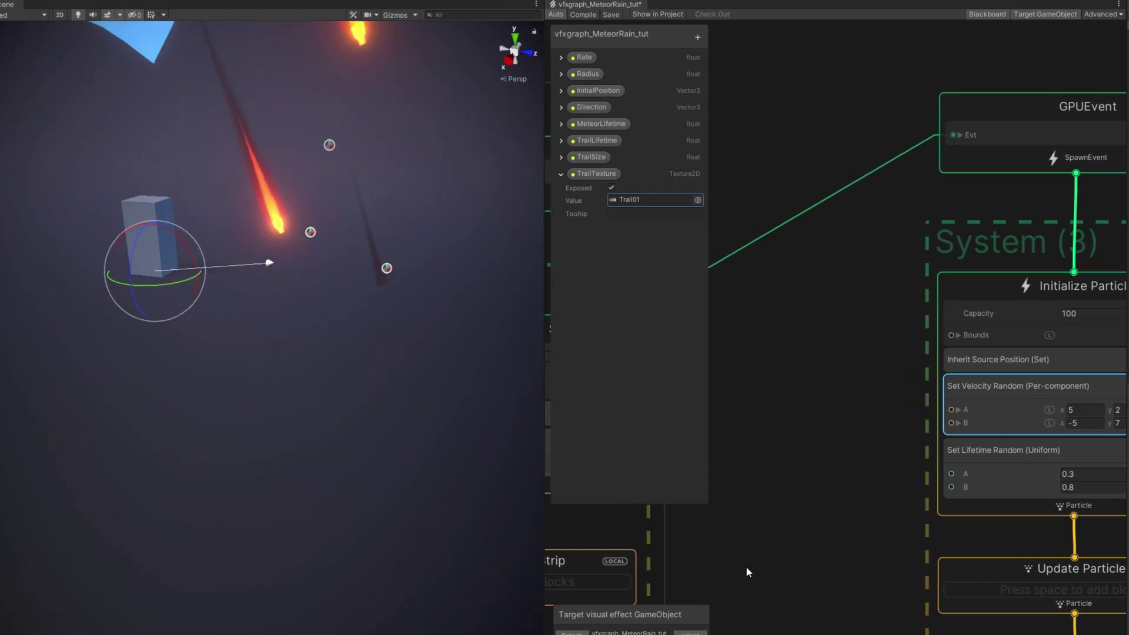
pyautogui.scroll(-3, 746, 569)
pyautogui.moveTo(746, 570); pyautogui.dragTo(1127, 474, button='middle')
pyautogui.moveTo(854, 555); pyautogui.dragTo(1126, 400, button='middle')
pyautogui.scroll(1, 901, 580)
pyautogui.moveTo(760, 565); pyautogui.dragTo(954, 479, button='middle')
pyautogui.moveTo(688, 585); pyautogui.dragTo(903, 525, button='middle')
pyautogui.scroll(4, 904, 524)
pyautogui.click(829, 518)
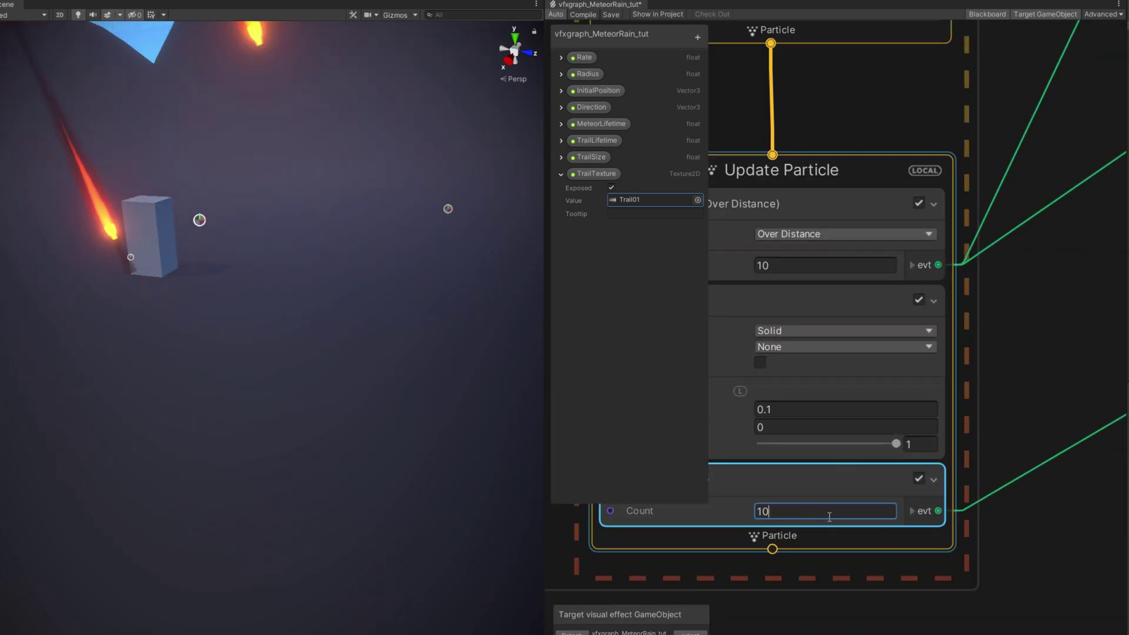
pyautogui.write('10')
pyautogui.press('Return')
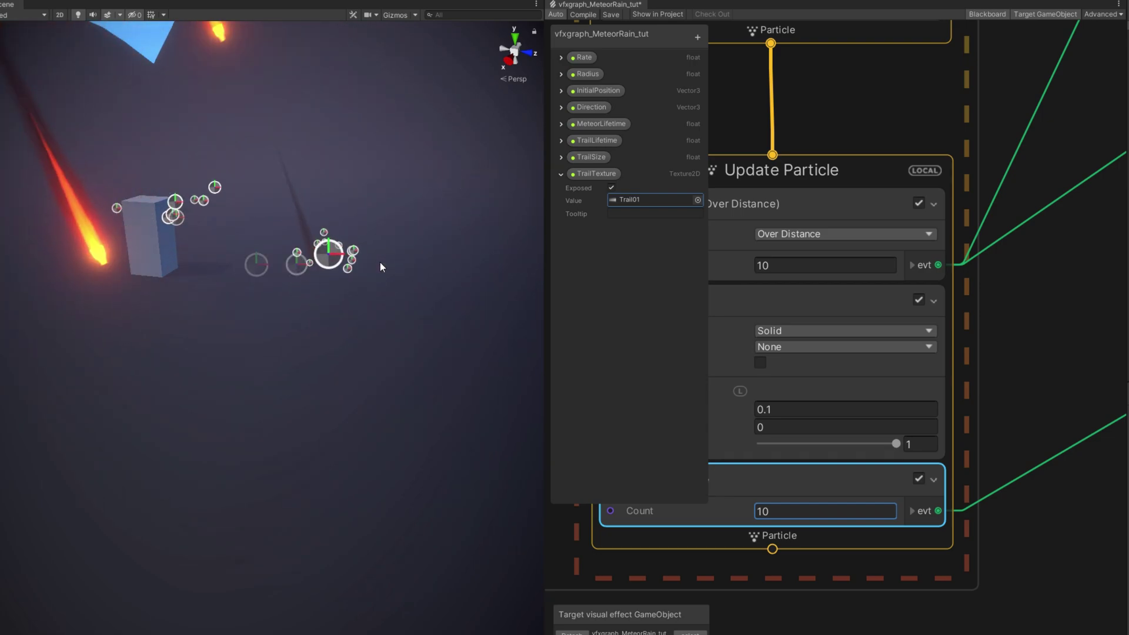
# Step: Assign the Default-Particle texture as Main Texture of the impact system's Output Particle Quad
pyautogui.moveTo(1074, 366); pyautogui.dragTo(584, 472, button='middle')
pyautogui.scroll(-3, 736, 477)
pyautogui.scroll(-2, 808, 470)
pyautogui.scroll(4, 801, 366)
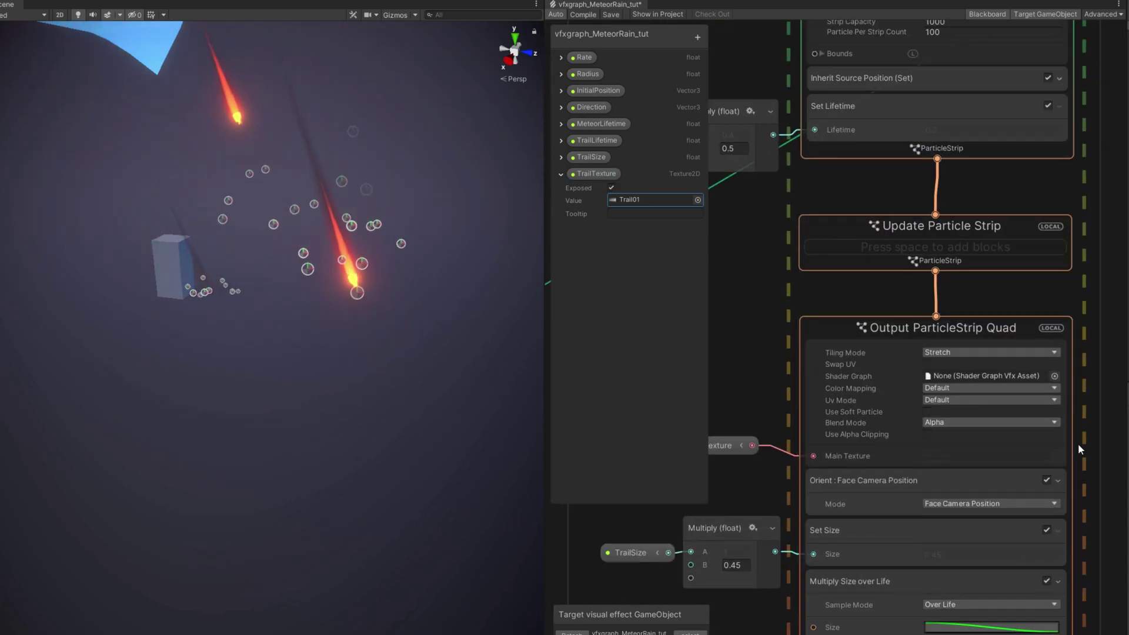
pyautogui.scroll(-5, 903, 527)
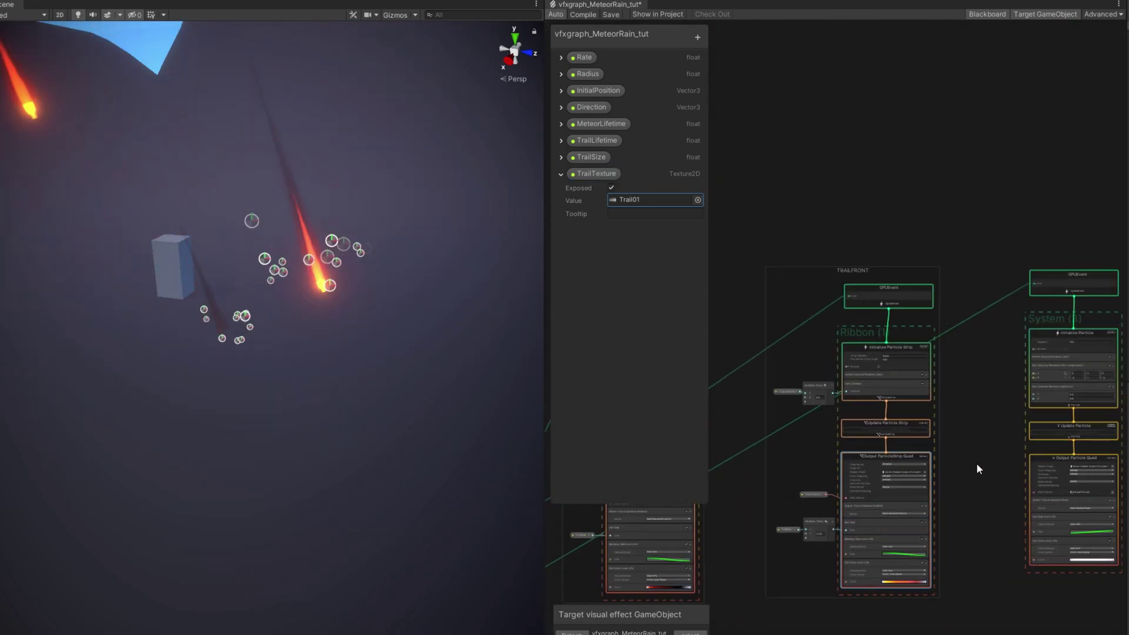
pyautogui.moveTo(903, 469); pyautogui.dragTo(731, 424, button='middle')
pyautogui.scroll(6, 825, 425)
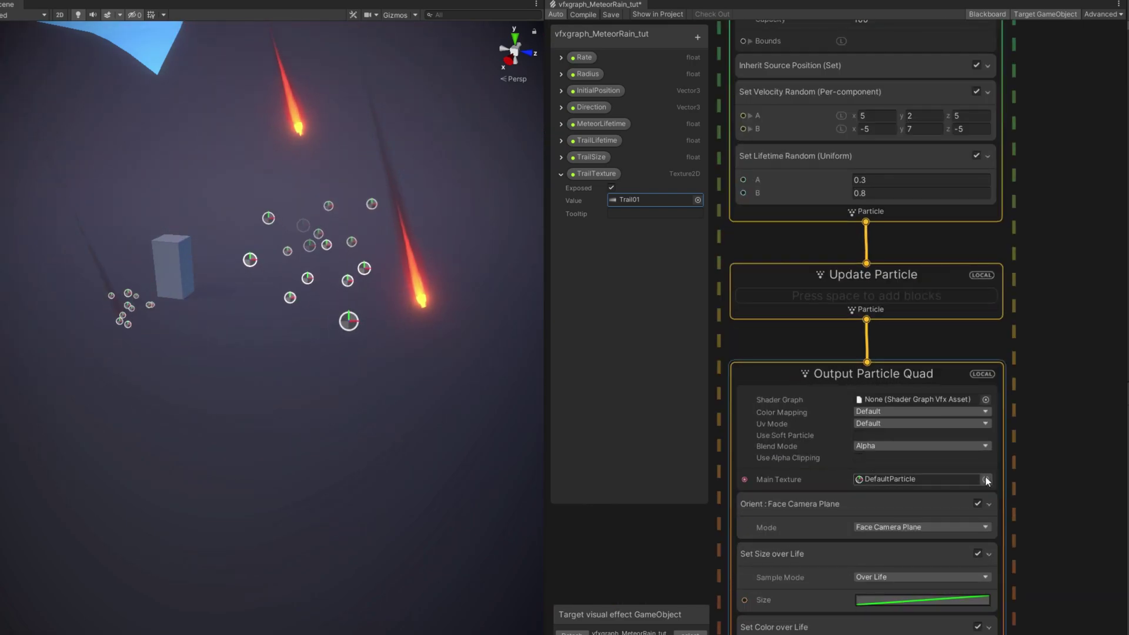
pyautogui.click(987, 480)
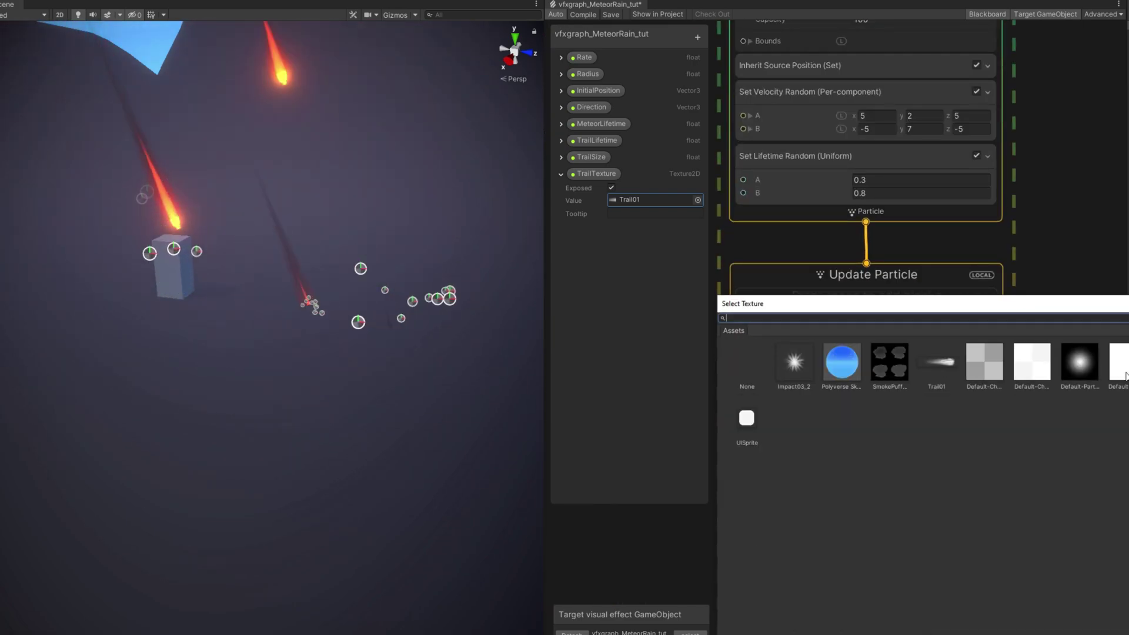
pyautogui.click(1089, 363)
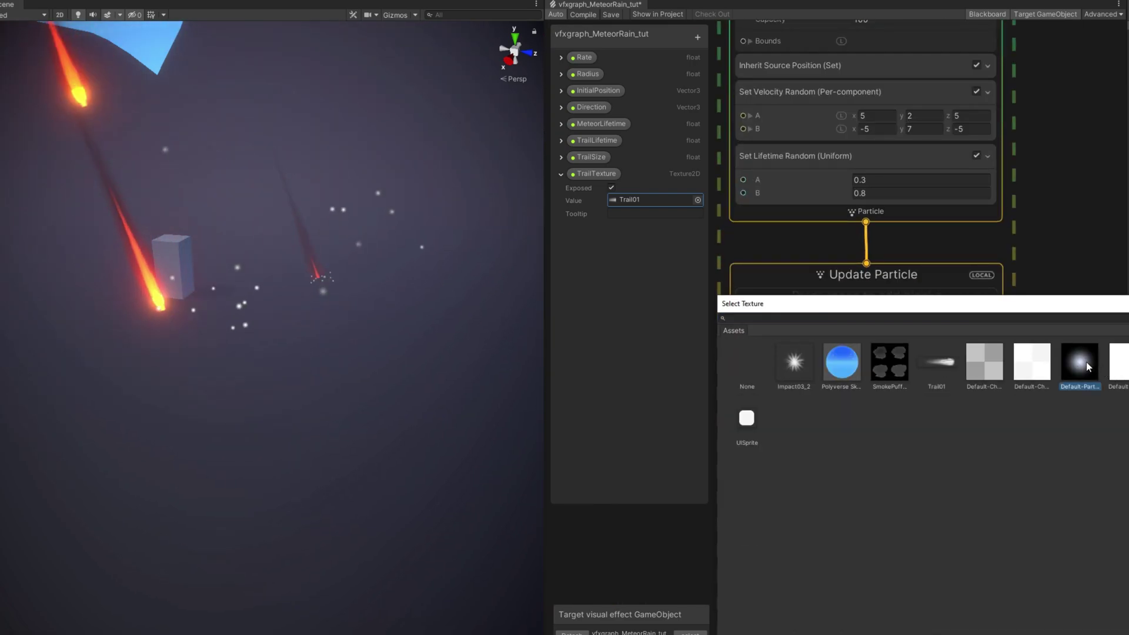
pyautogui.doubleClick(1086, 361)
# Step: Change the Orient block's mode to Along Velocity in the impact system's Output Particle Quad
pyautogui.moveTo(1029, 492); pyautogui.dragTo(1095, 406, button='middle')
pyautogui.scroll(1, 964, 442)
pyautogui.click(963, 446)
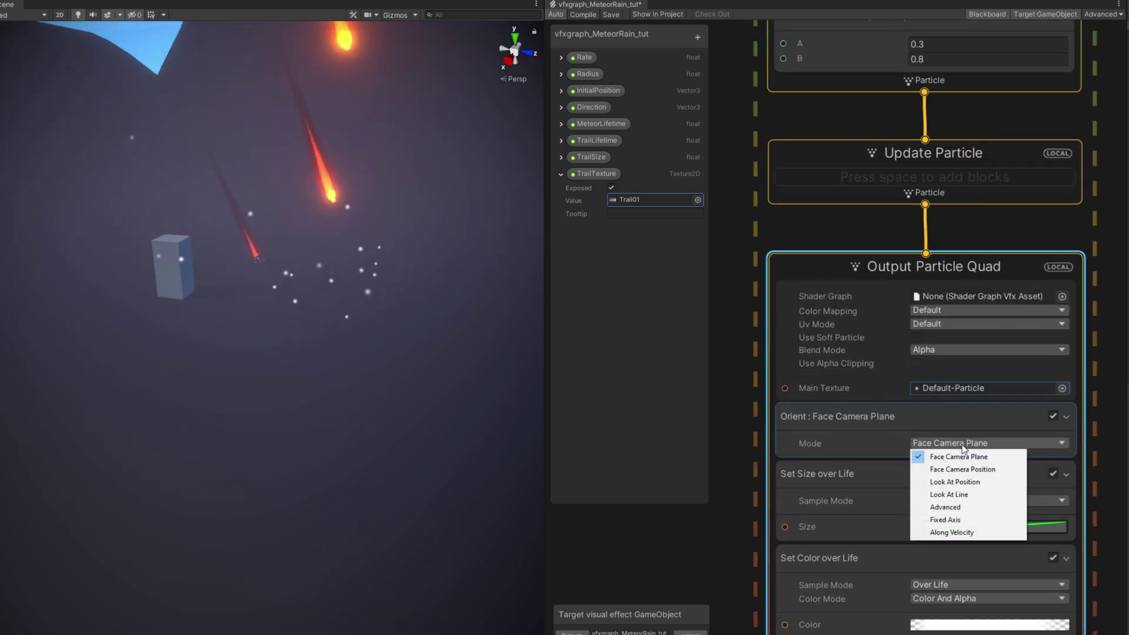
pyautogui.click(951, 531)
# Step: Add a Set Scale block above Set Size over Life and make it random PerComponent
pyautogui.click(885, 497)
pyautogui.press('space')
pyautogui.write('set scale')
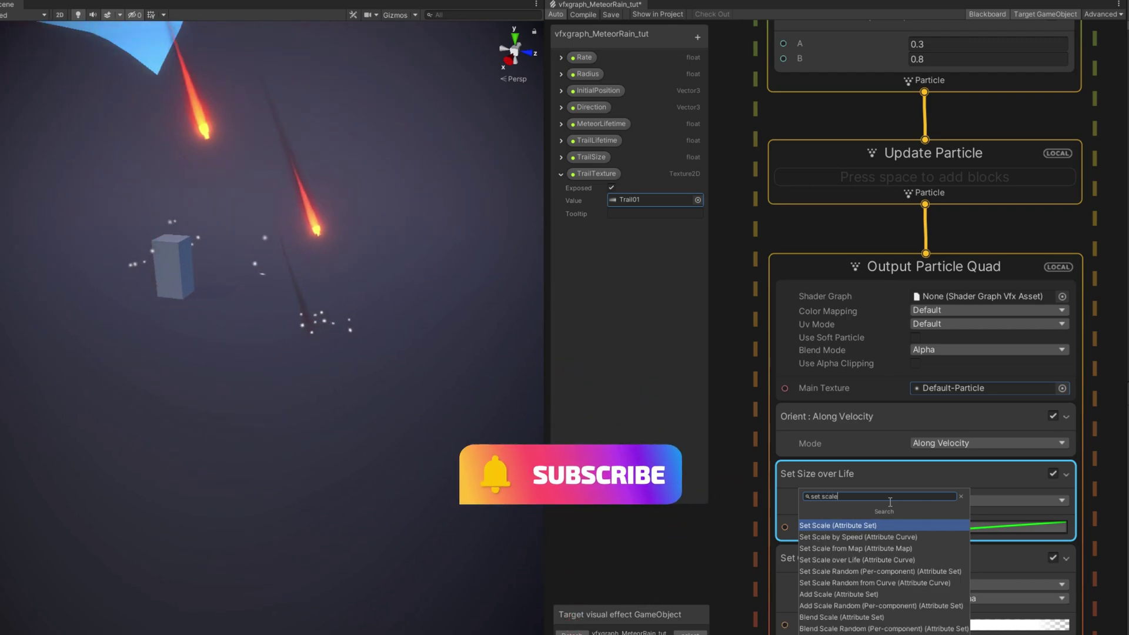
pyautogui.press('Return')
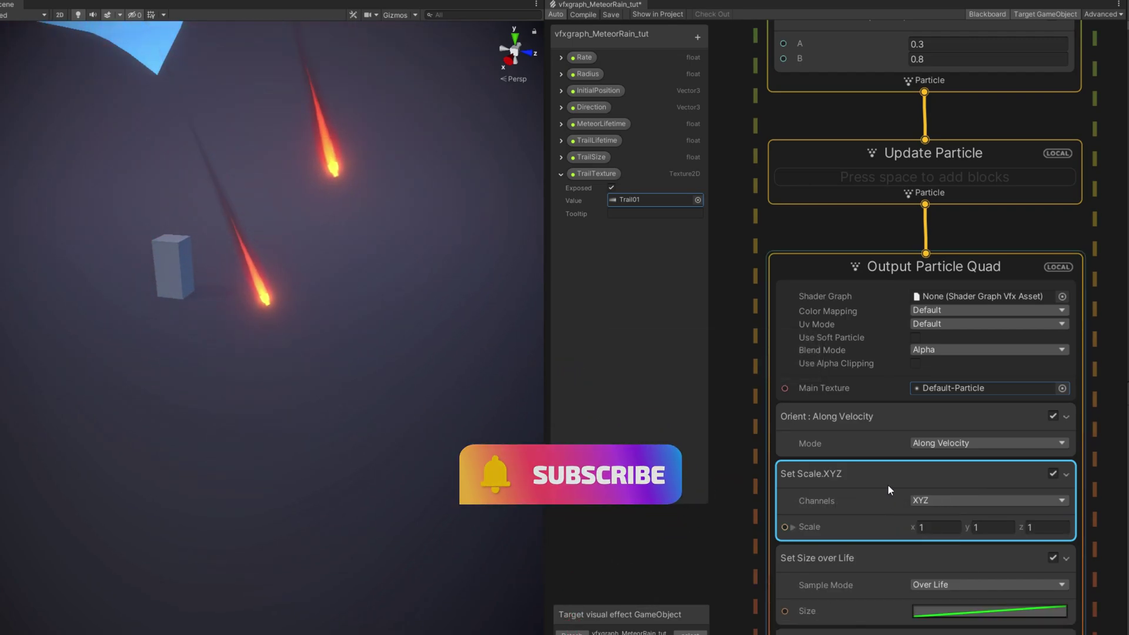
pyautogui.click(938, 532)
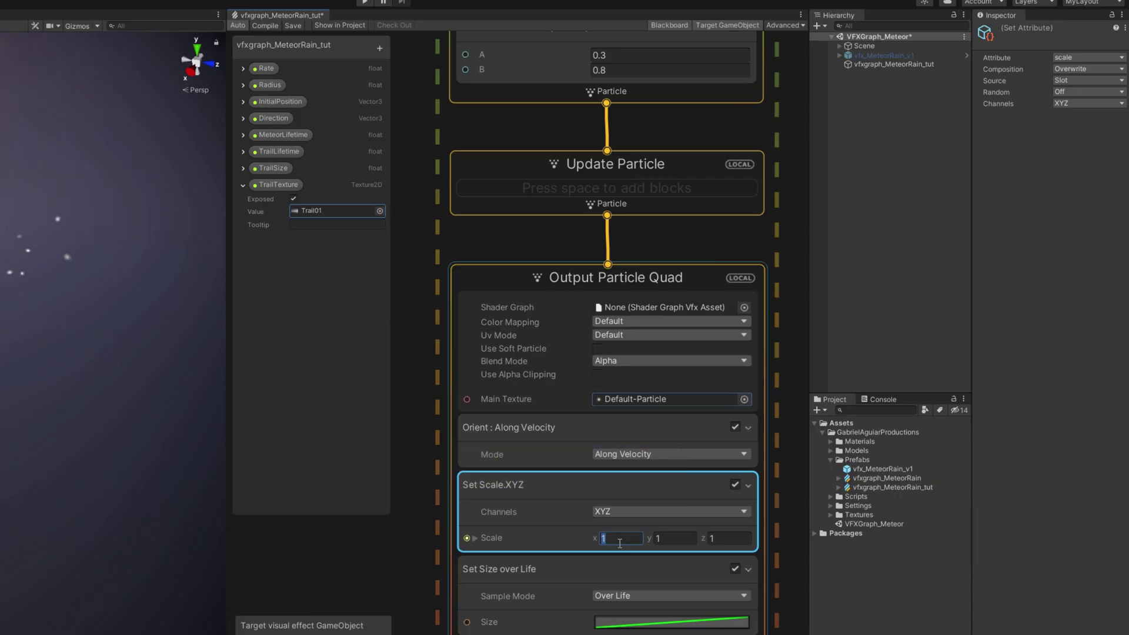
pyautogui.click(1080, 92)
pyautogui.click(1076, 118)
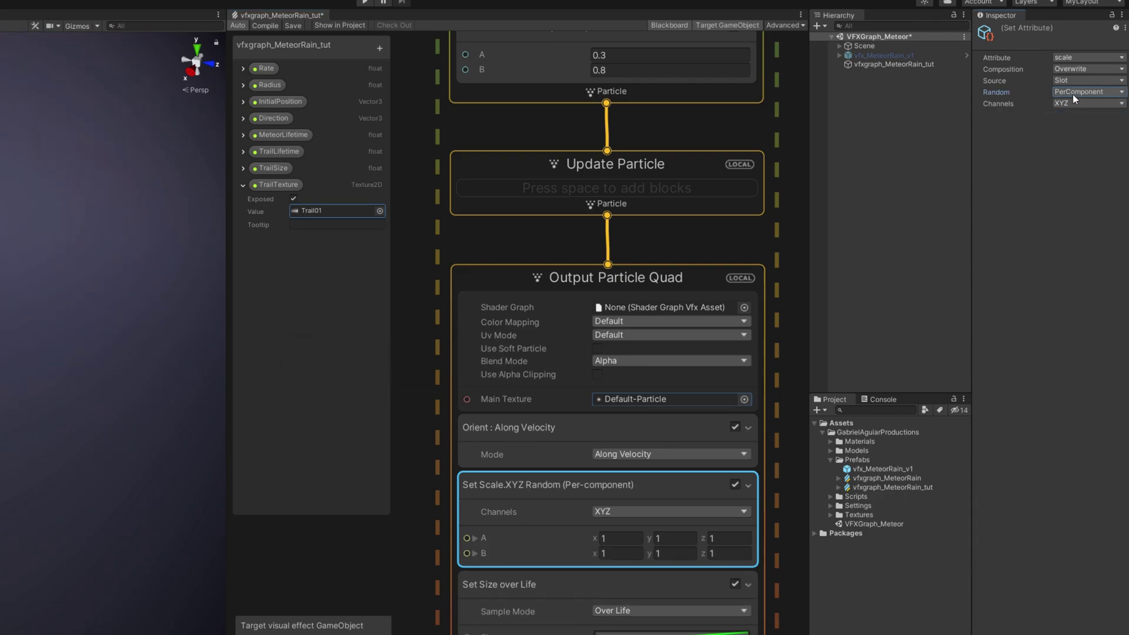
# Step: Set the random scale to X 0.1, Y 0.5 for A and X 0.3, Y 1 for B
pyautogui.click(621, 539)
pyautogui.write('0.1')
pyautogui.click(940, 542)
pyautogui.write('0.3')
pyautogui.click(1002, 527)
pyautogui.write('0.5')
pyautogui.click(993, 542)
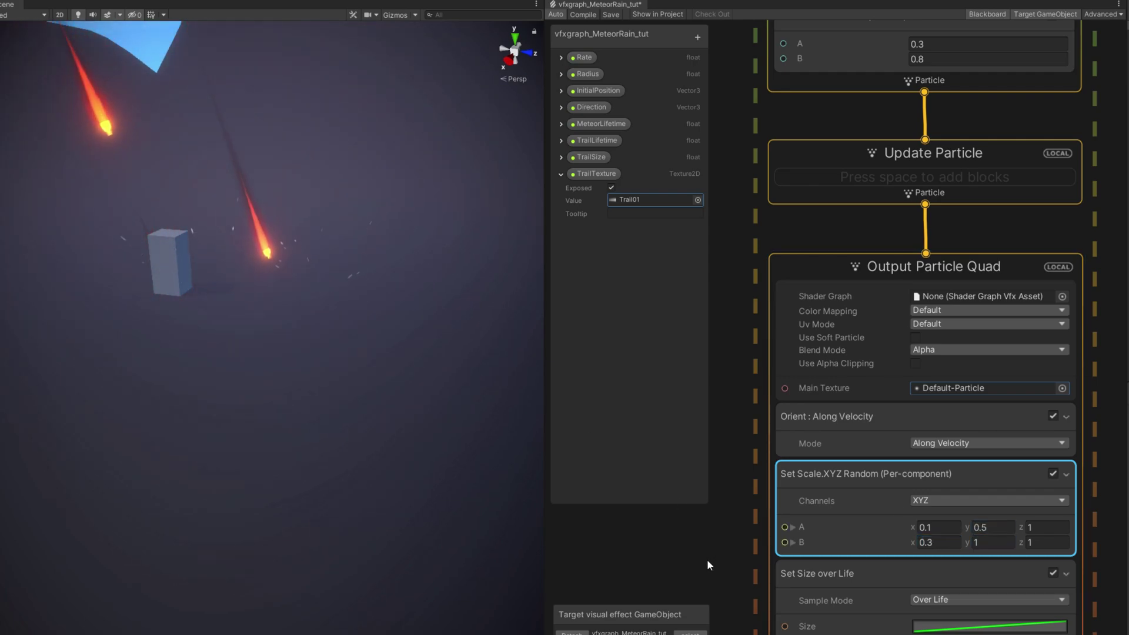
# Step: Add a Set Size block above Set Scale, make it random Uniform, and set A to 0.8 and B to 1.2
pyautogui.moveTo(707, 555); pyautogui.dragTo(739, 461, button='middle')
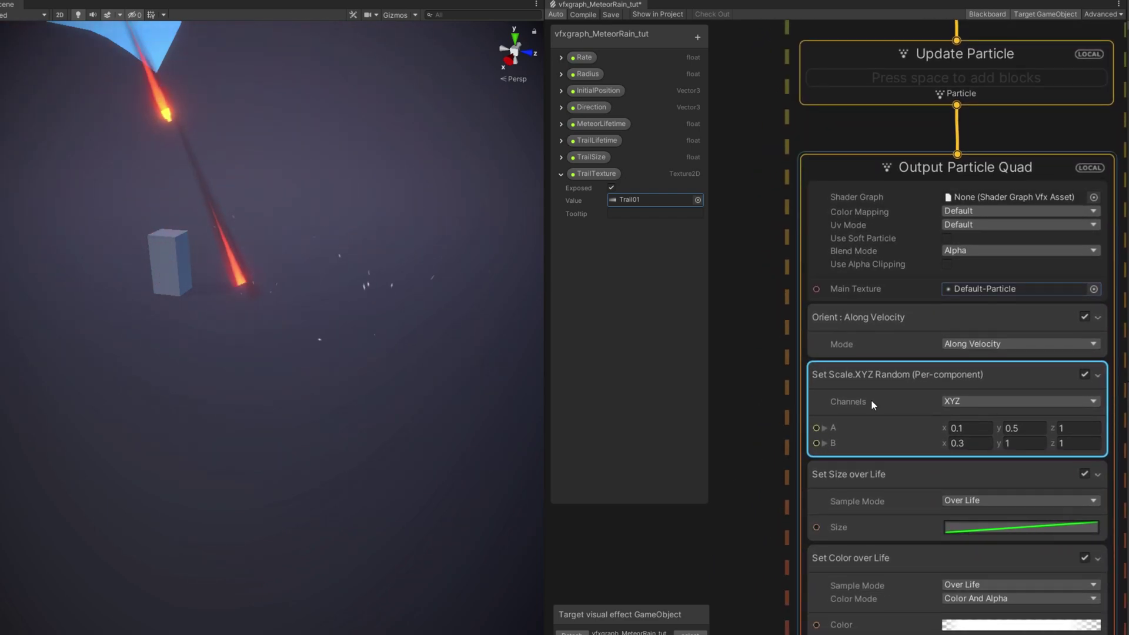
pyautogui.press('space')
pyautogui.write('set')
pyautogui.press('Return')
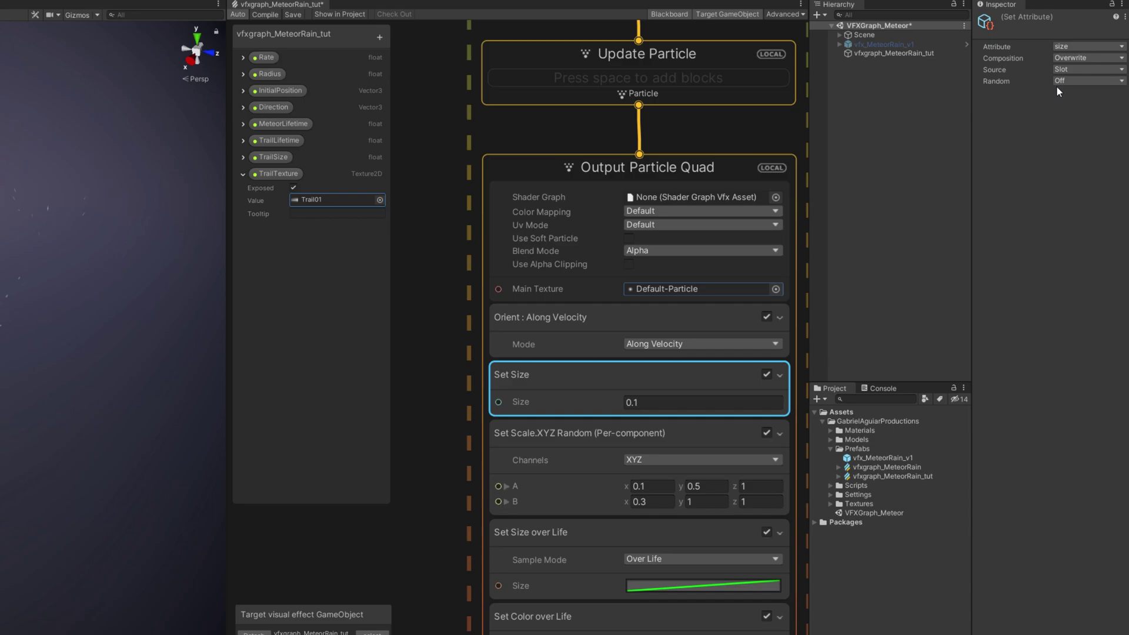
pyautogui.click(1067, 81)
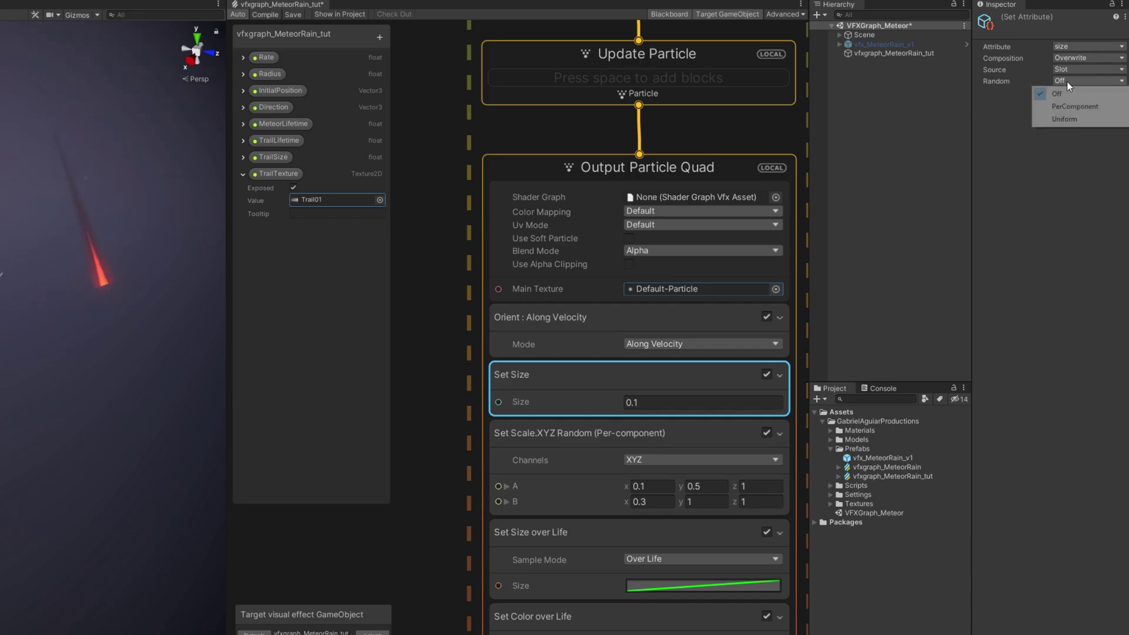
pyautogui.click(1066, 118)
pyautogui.click(1002, 404)
pyautogui.write('0.8')
pyautogui.press('Tab')
pyautogui.write('1.2')
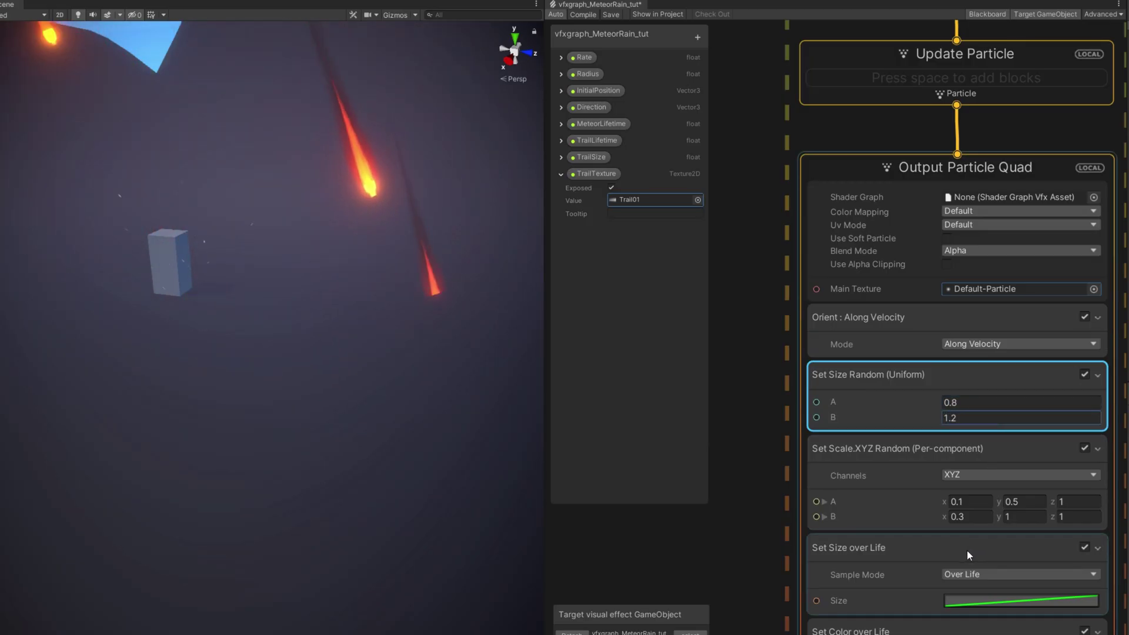
# Step: Switch the Size over Life block to Multiply composition and give it a curve easing down from 1 to 0
pyautogui.click(965, 550)
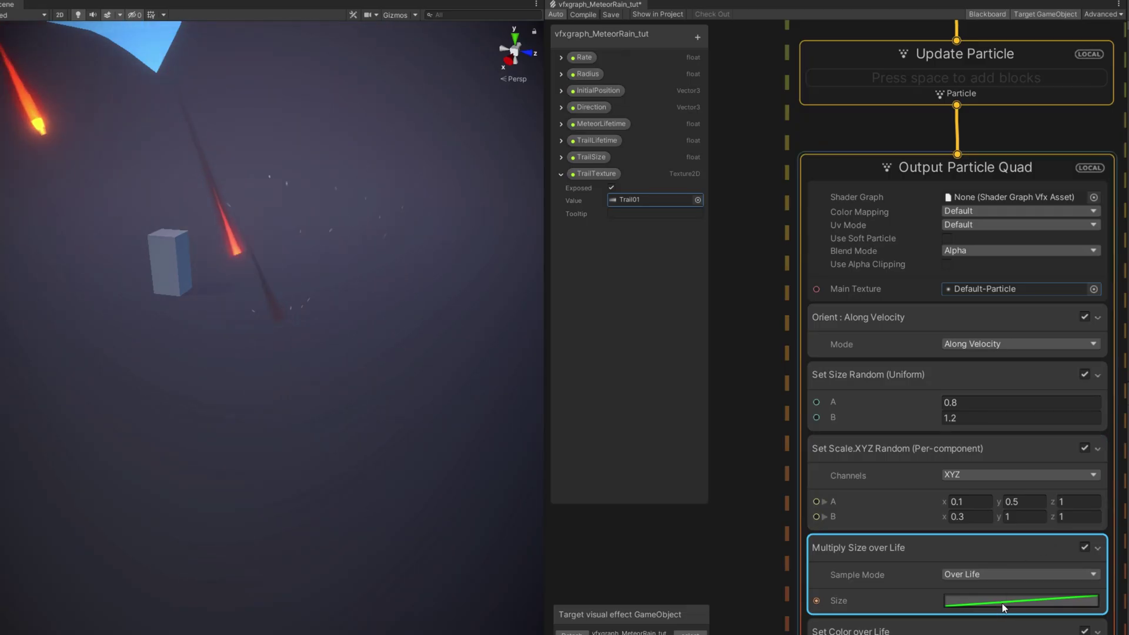
pyautogui.click(1002, 603)
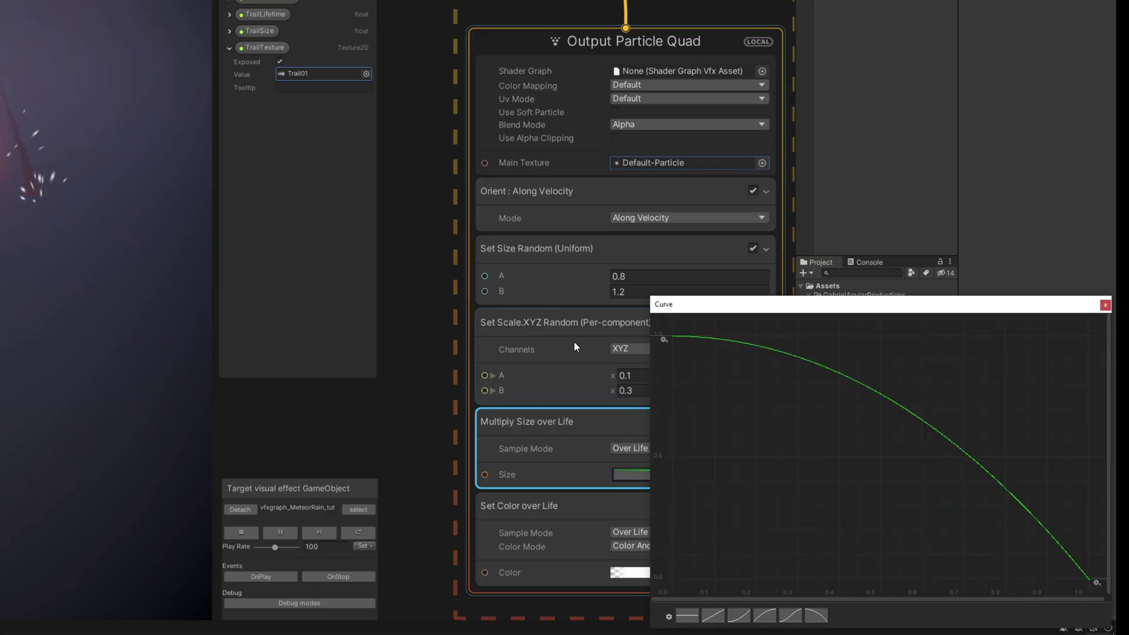
pyautogui.click(1106, 305)
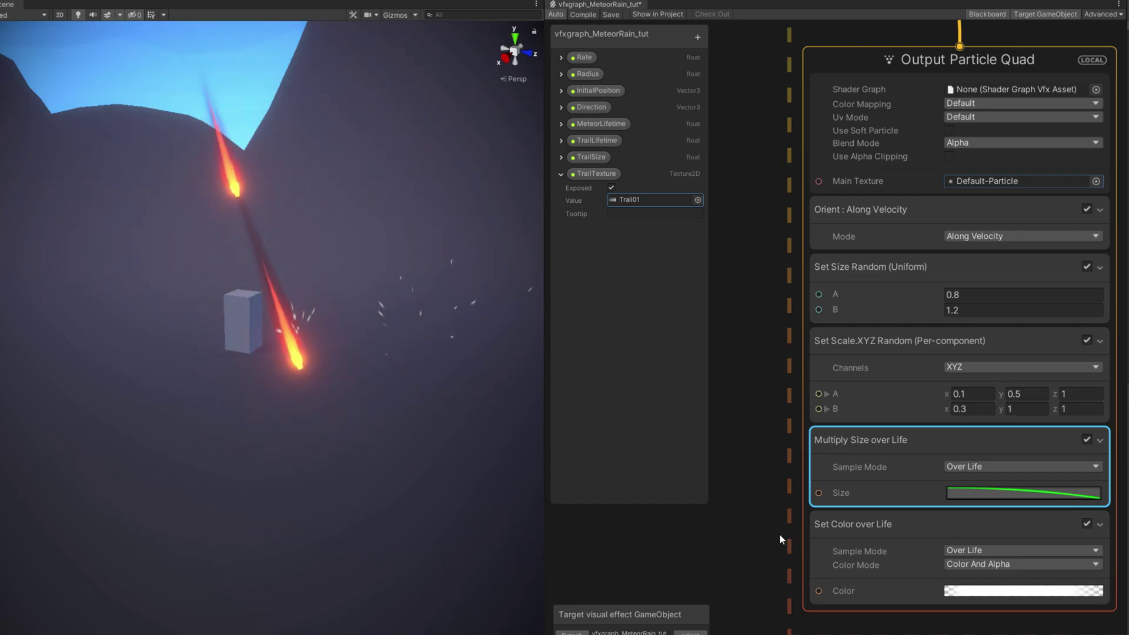
# Step: Copy the TRAILFRONT color gradient and paste it into the impact system's Set Color over Life block
pyautogui.scroll(-3, 953, 512)
pyautogui.scroll(-2, 952, 506)
pyautogui.scroll(5, 807, 477)
pyautogui.rightClick(825, 486)
pyautogui.click(824, 490)
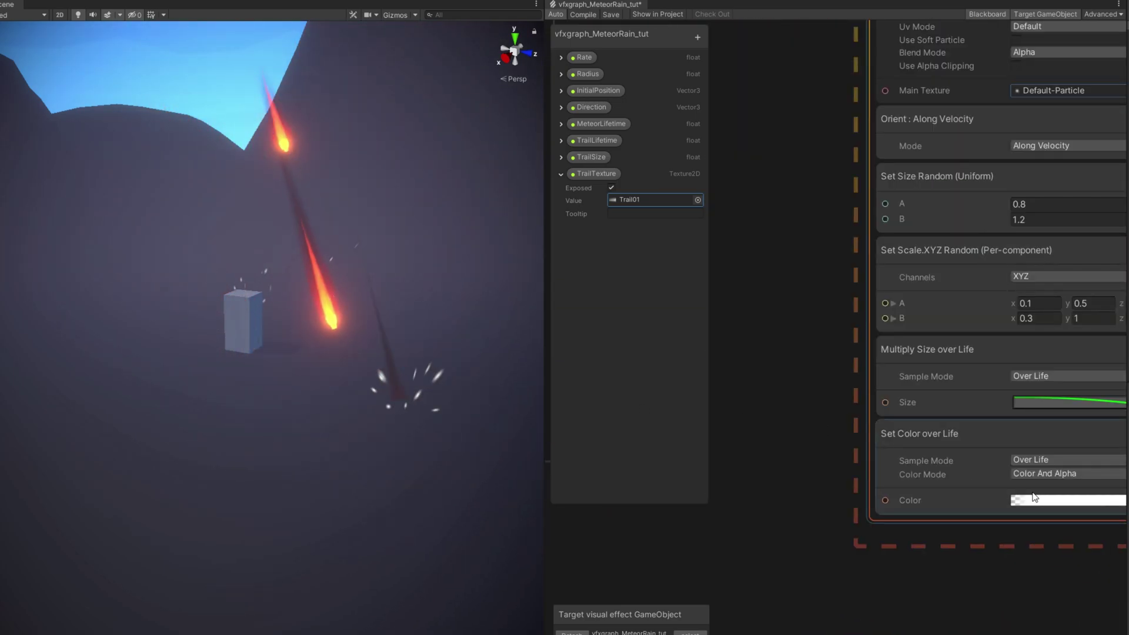
pyautogui.rightClick(1041, 502)
pyautogui.click(1040, 524)
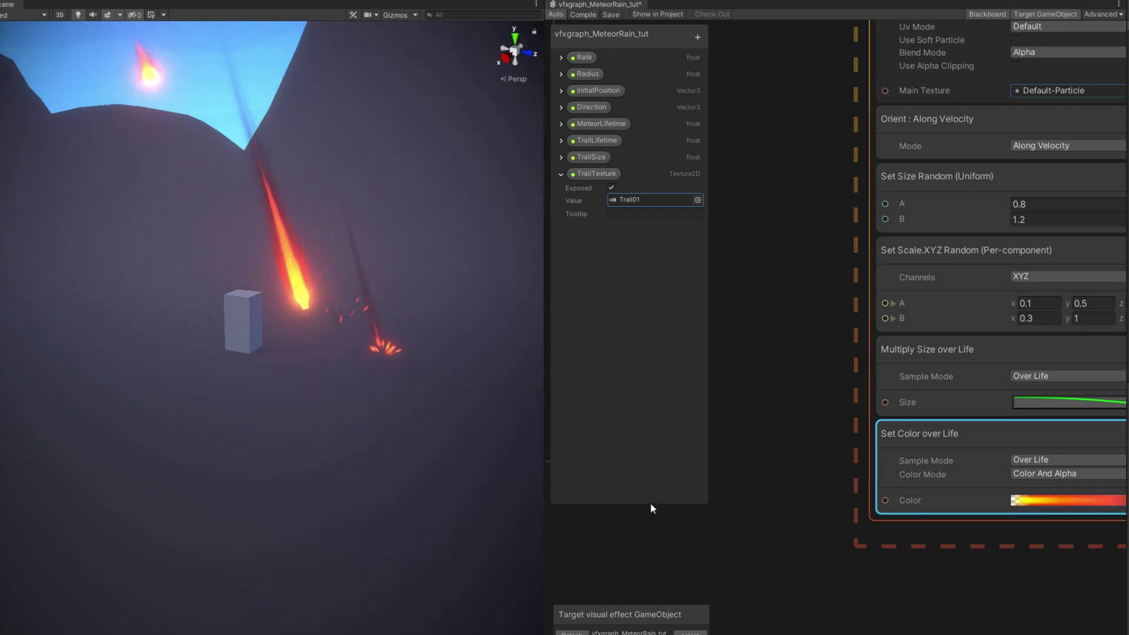
pyautogui.moveTo(711, 565); pyautogui.dragTo(599, 563, button='middle')
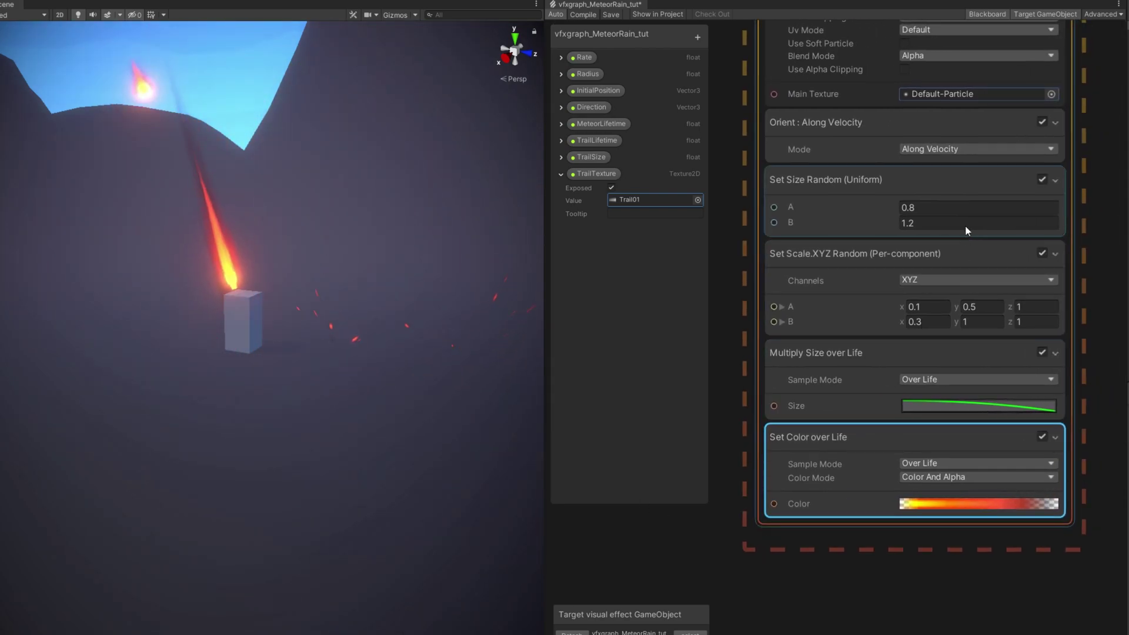
# Step: Set the Blend Mode of the impact system's Output Particle Quad to Additive
pyautogui.click(1002, 56)
pyautogui.click(975, 71)
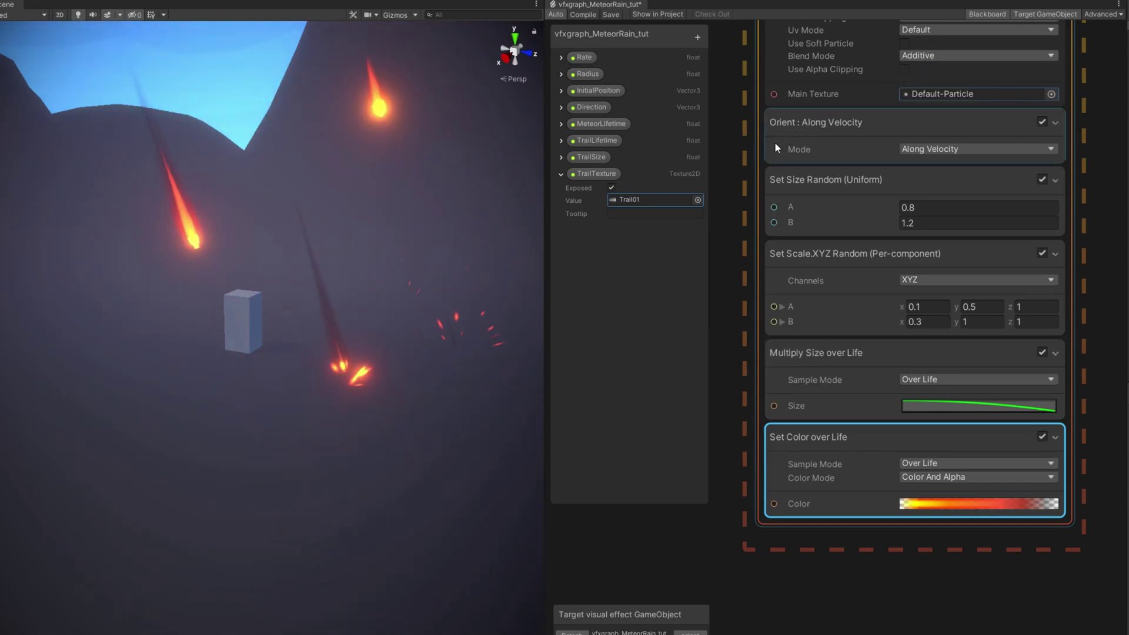
# Step: Widen the yellow portion of the impact system's Color over Life gradient by moving its second yellow key to 19.4%
pyautogui.click(942, 503)
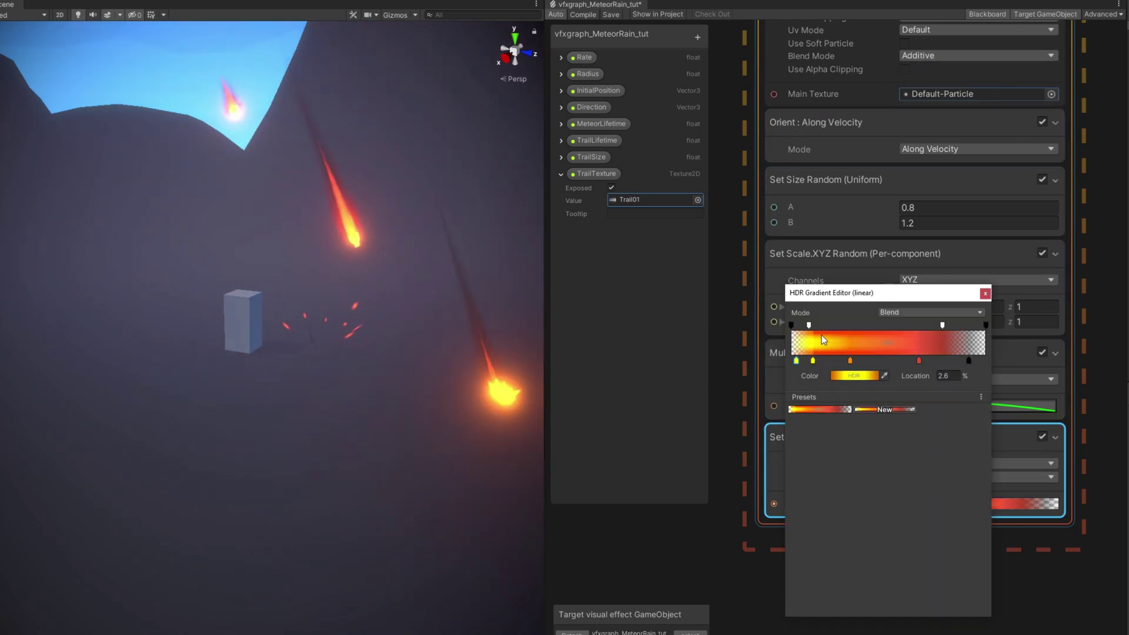
pyautogui.moveTo(815, 366); pyautogui.dragTo(824, 365)
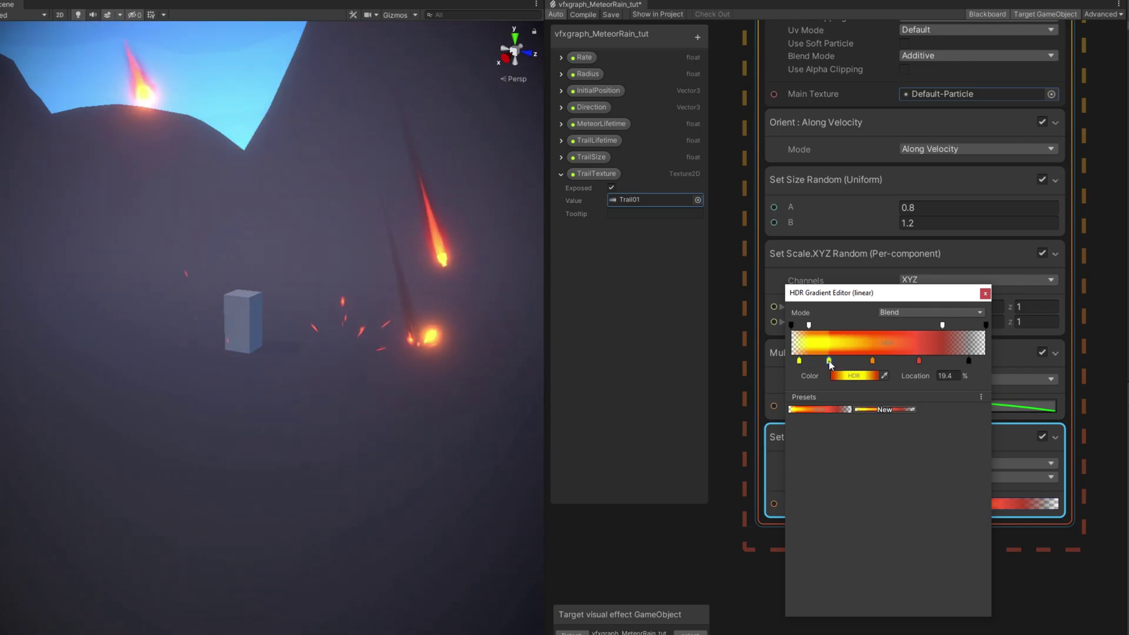
pyautogui.click(986, 293)
# Step: Add a Gravity block to the impact system's Update Particle context and expand its Force components
pyautogui.moveTo(1010, 264); pyautogui.dragTo(1026, 627, button='middle')
pyautogui.click(892, 241)
pyautogui.press('space')
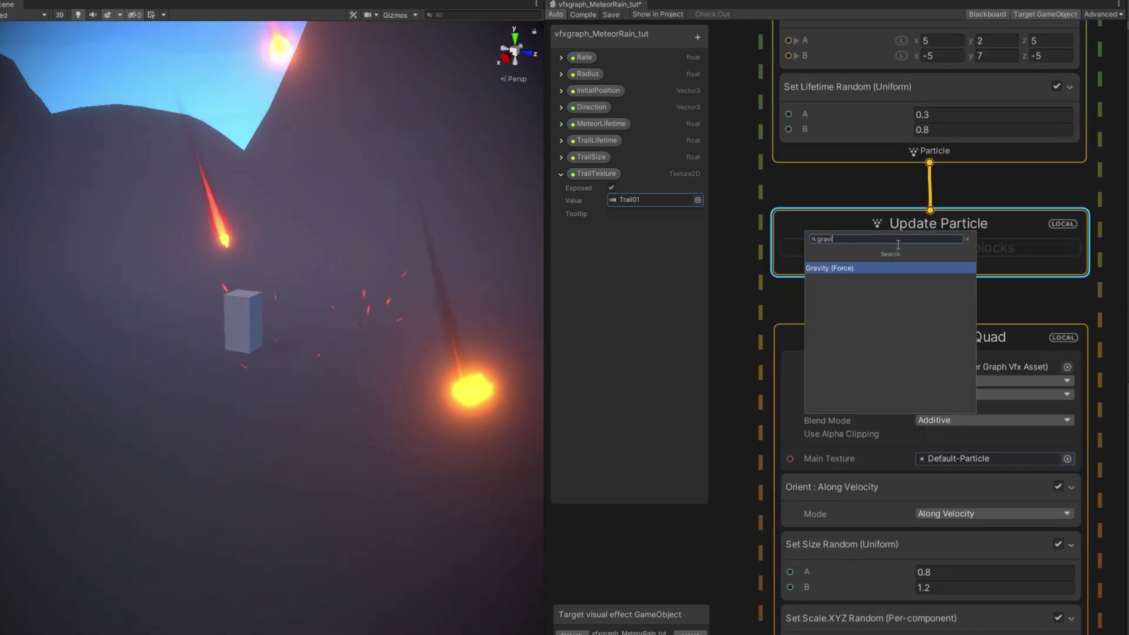
pyautogui.press('Return')
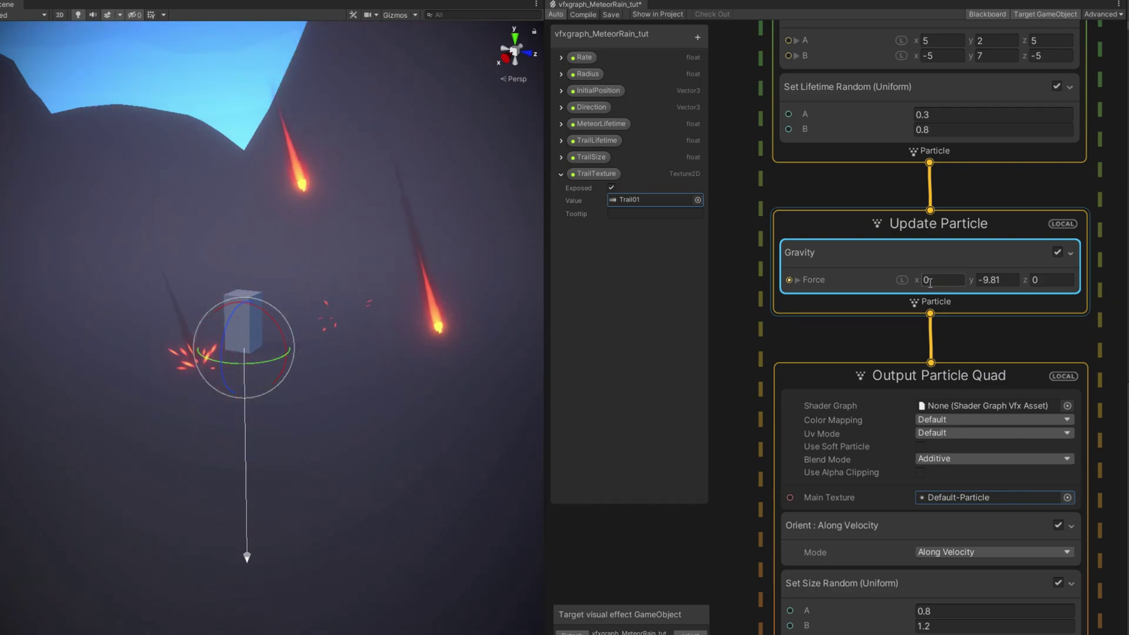
pyautogui.click(797, 280)
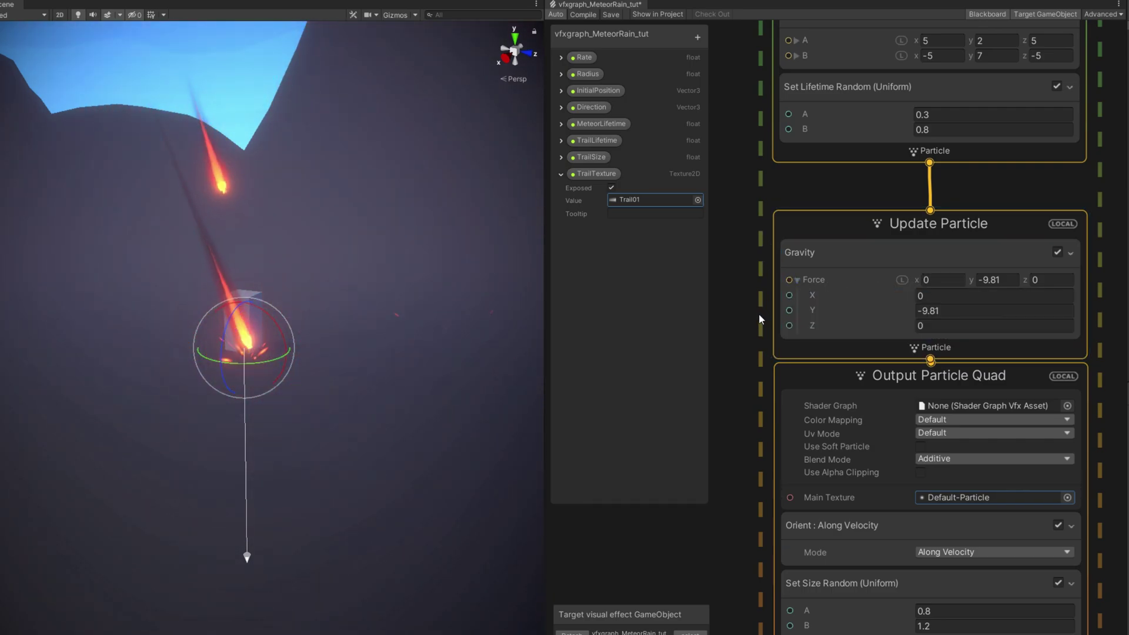
# Step: Add a Random Number operator and place it beside the impact system's Update Particle context
pyautogui.moveTo(760, 312); pyautogui.dragTo(877, 311, button='middle')
pyautogui.press('space')
pyautogui.write('ra')
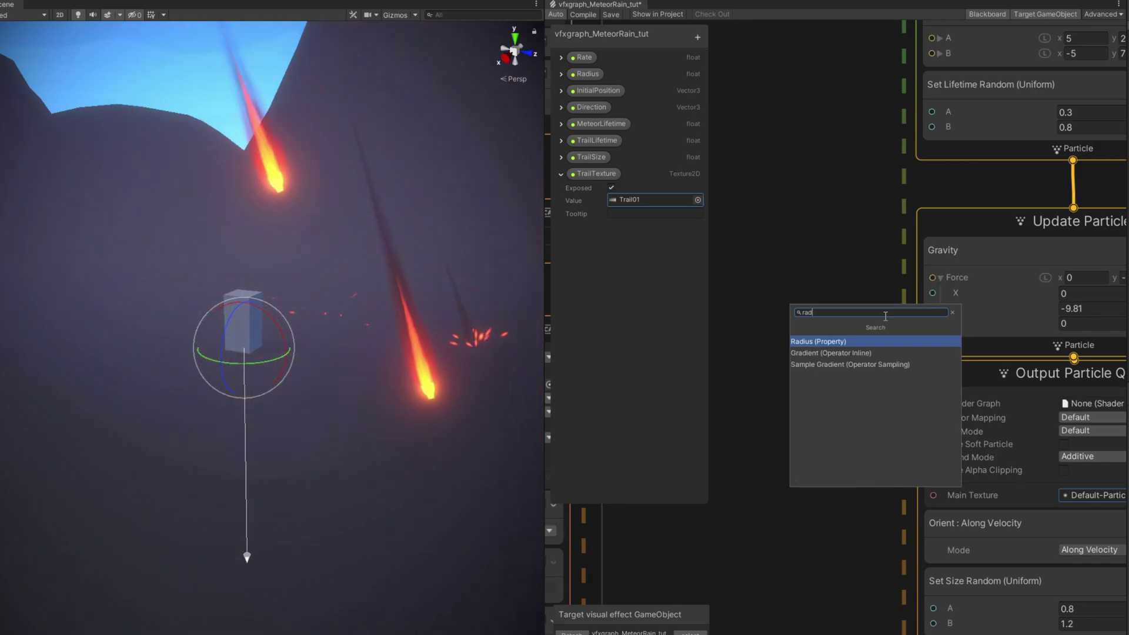
pyautogui.write('nd')
pyautogui.press('Return')
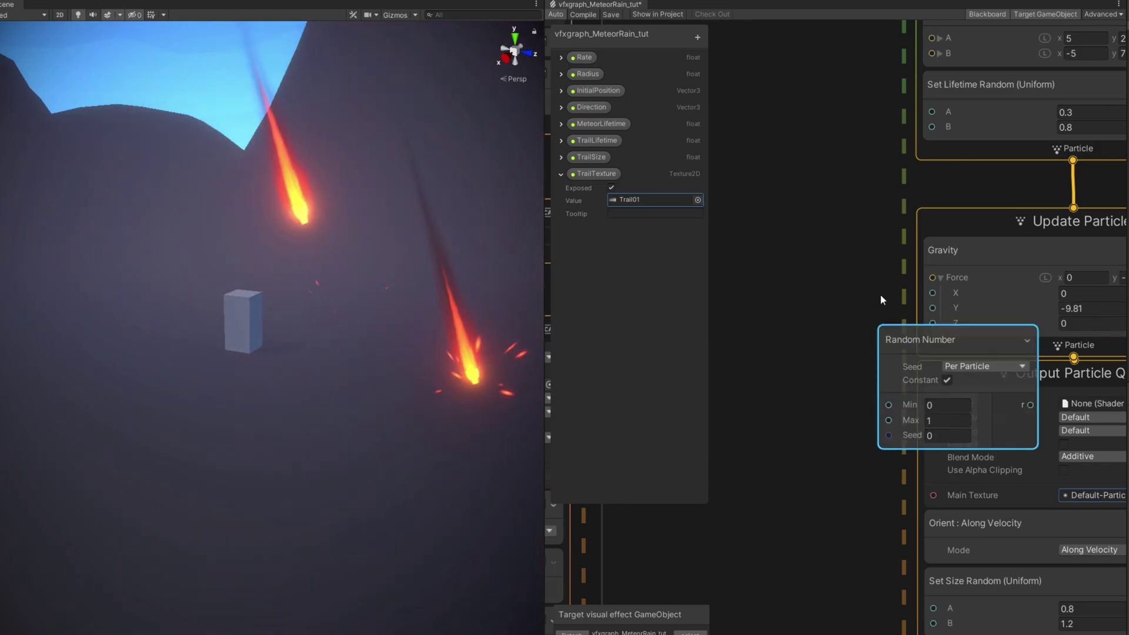
pyautogui.moveTo(935, 390); pyautogui.dragTo(822, 266)
# Step: Set the Random Number range to Min 0 and Max -10 and connect its output to the Gravity Force Y input
pyautogui.click(823, 280)
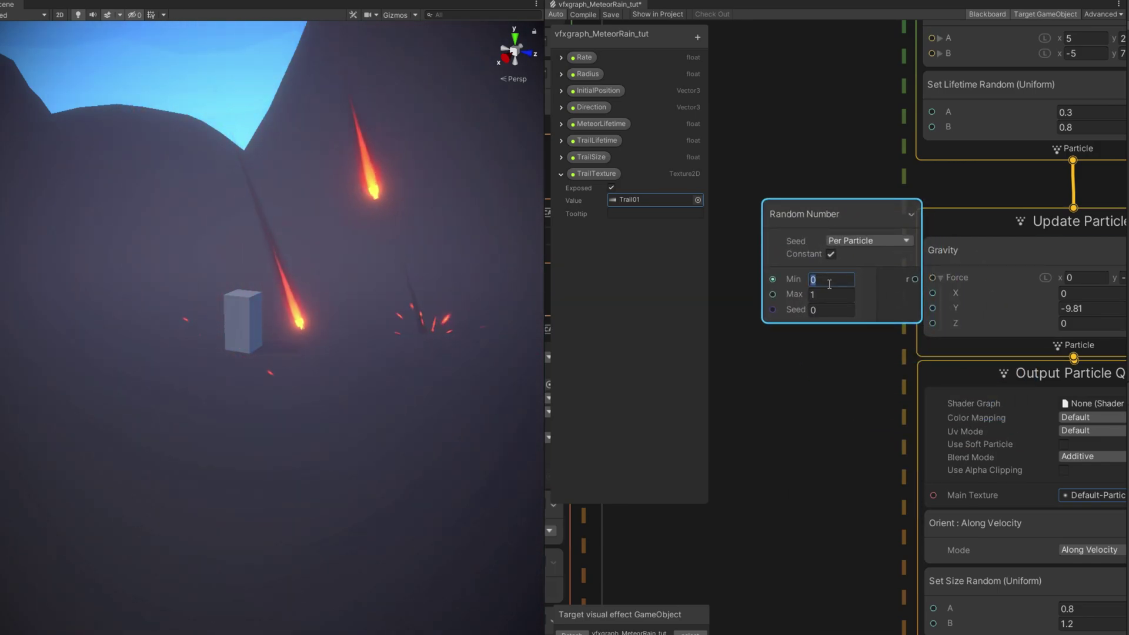
pyautogui.click(831, 295)
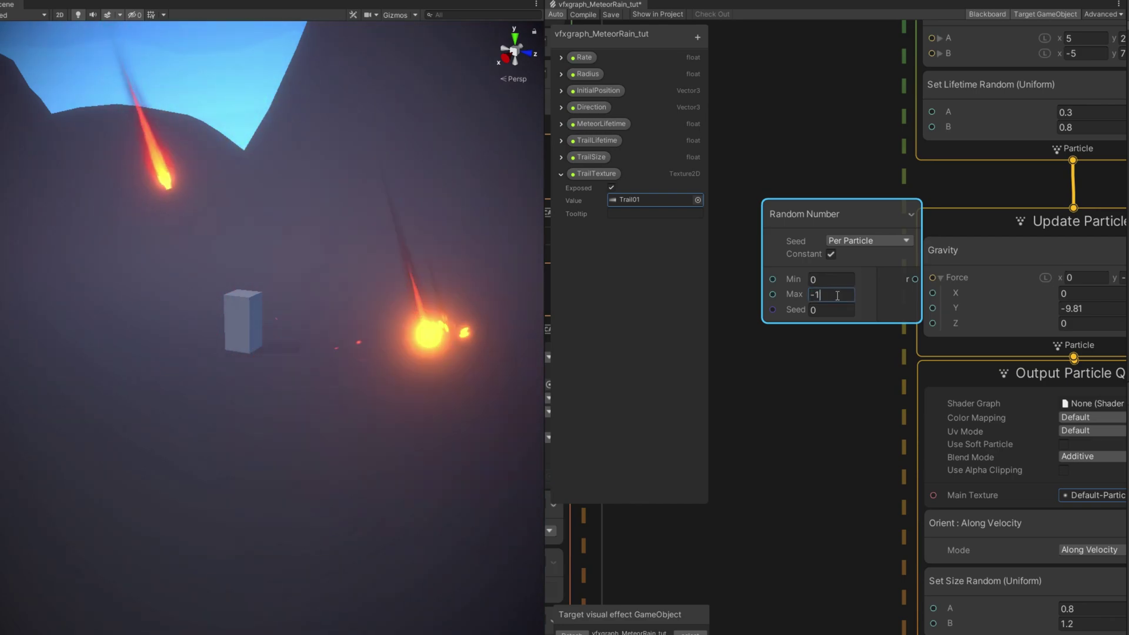
pyautogui.write('-10')
pyautogui.press('Return')
pyautogui.moveTo(912, 281); pyautogui.dragTo(944, 309)
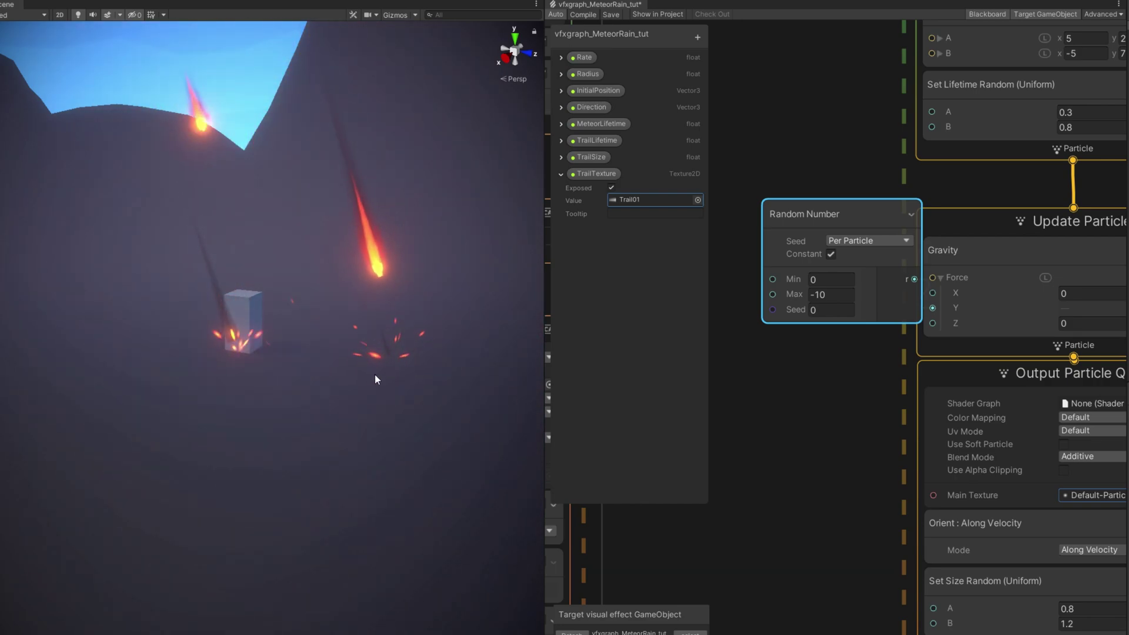
pyautogui.moveTo(814, 215); pyautogui.dragTo(780, 236)
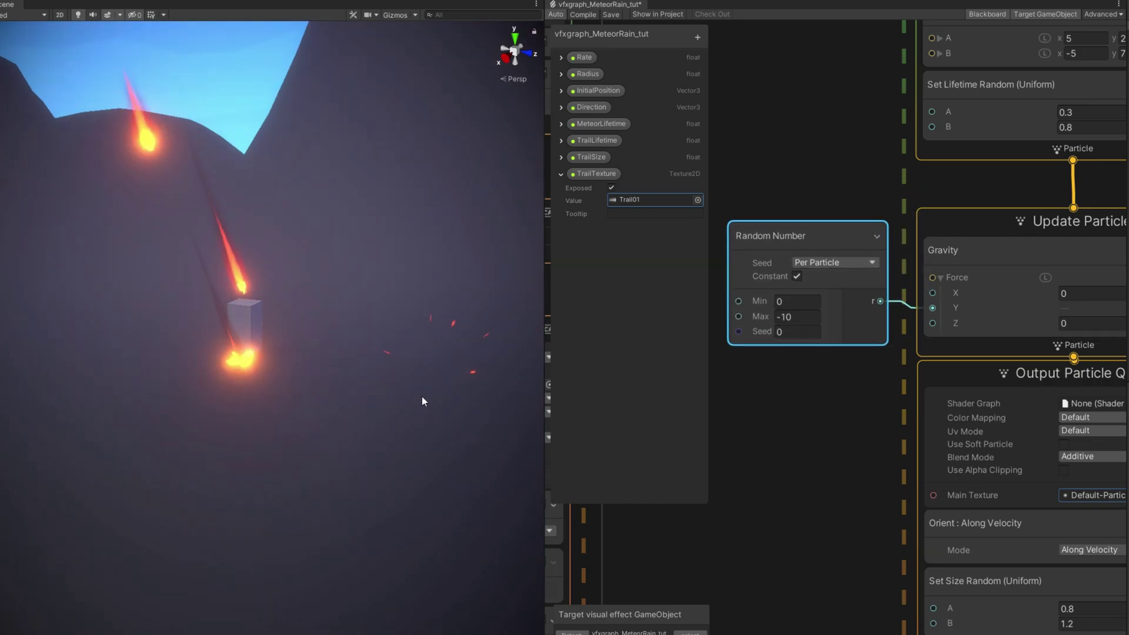
# Step: Group all nodes of the impact particle system, including the Random Number operator, and title the group SPARKS
pyautogui.scroll(-5, 730, 423)
pyautogui.moveTo(796, 483); pyautogui.dragTo(836, 405, button='middle')
pyautogui.scroll(-3, 836, 406)
pyautogui.moveTo(1034, 577); pyautogui.dragTo(832, 127)
pyautogui.click(920, 145)
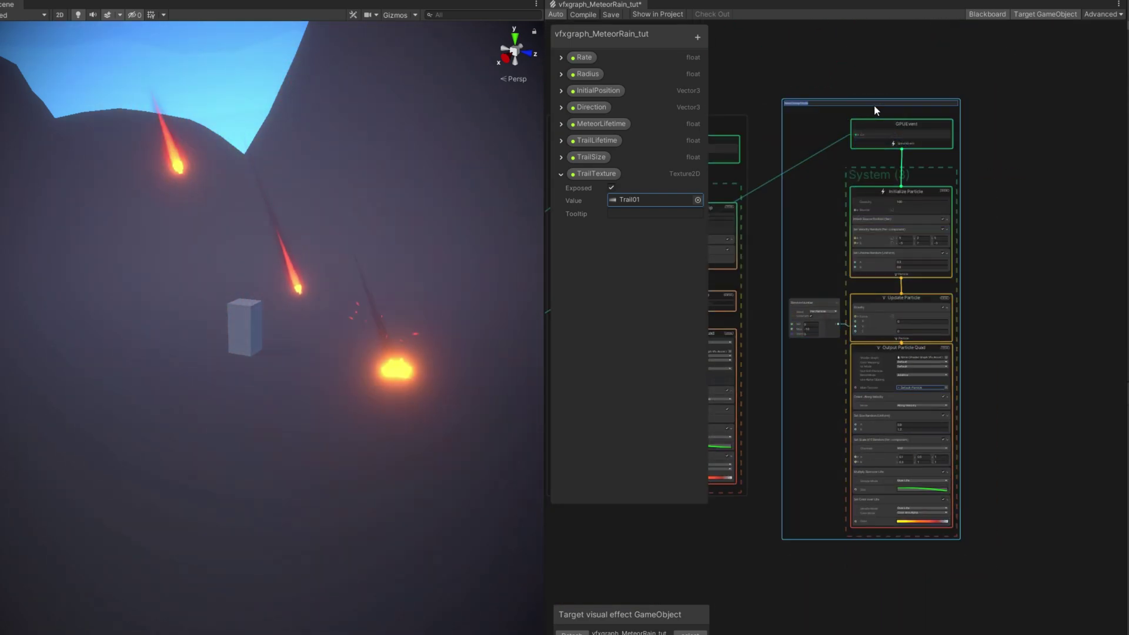
pyautogui.write('SPARKS')
pyautogui.press('Return')
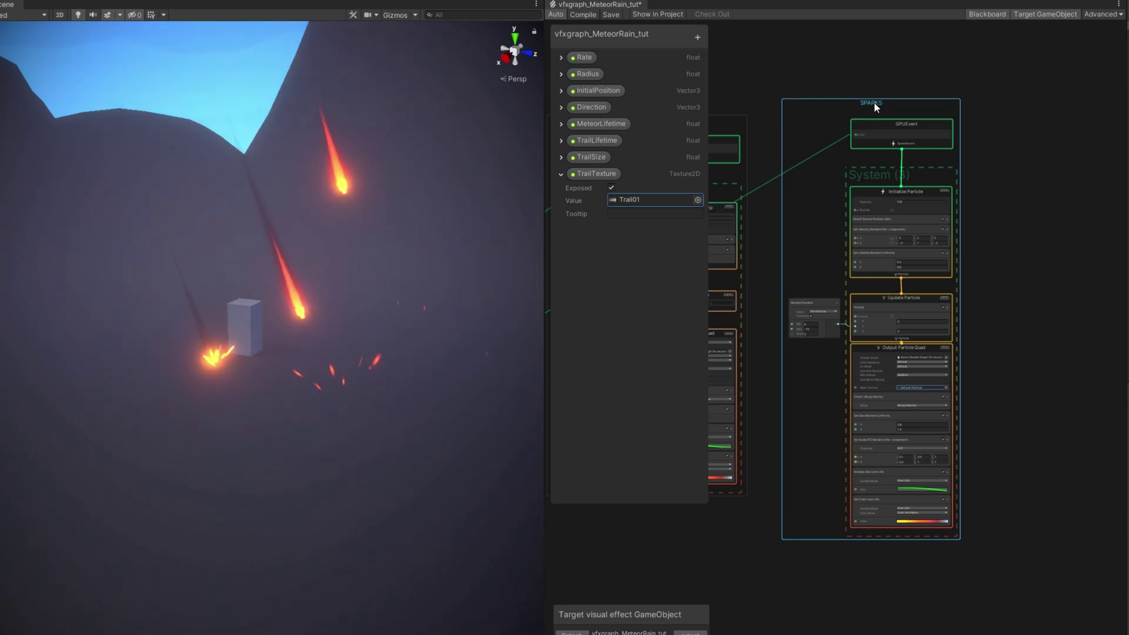
pyautogui.moveTo(877, 103); pyautogui.dragTo(894, 115)
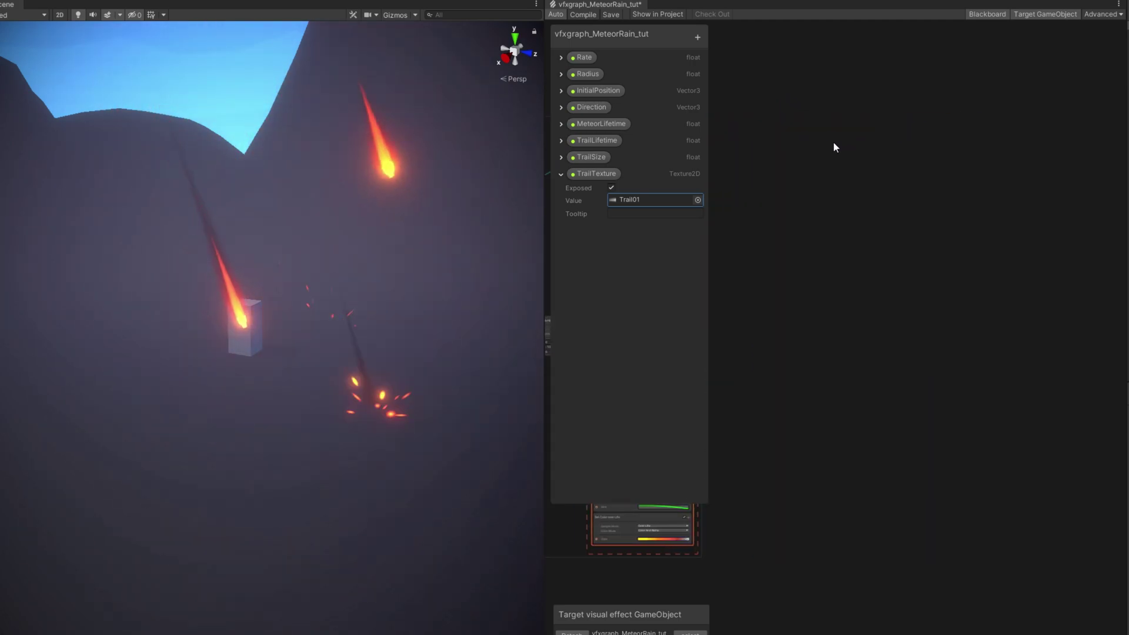
# Step: Add a new Simple Particle System in the empty graph area beside the SPARKS group
pyautogui.press('space')
pyautogui.write('simple')
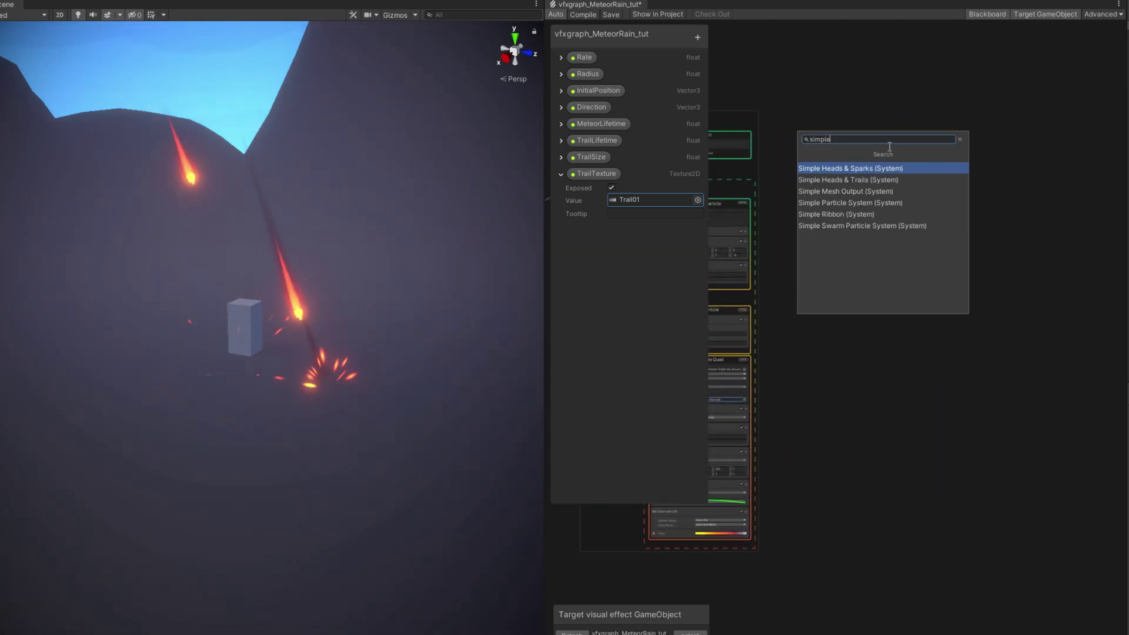
pyautogui.press('Return')
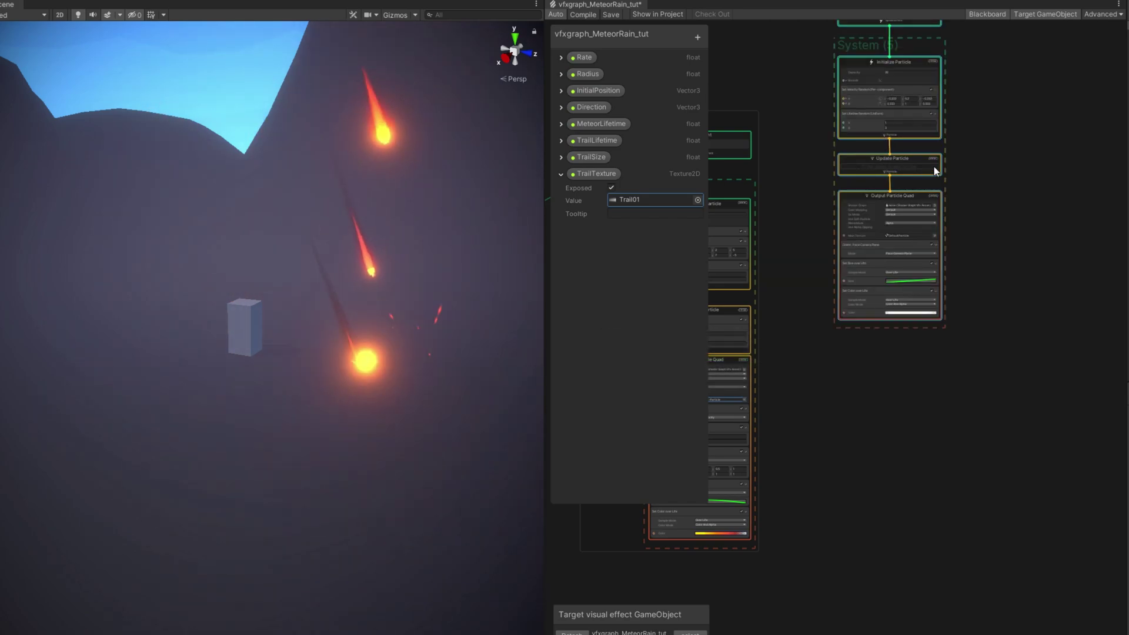
pyautogui.rightClick(913, 157)
pyautogui.click(1010, 556)
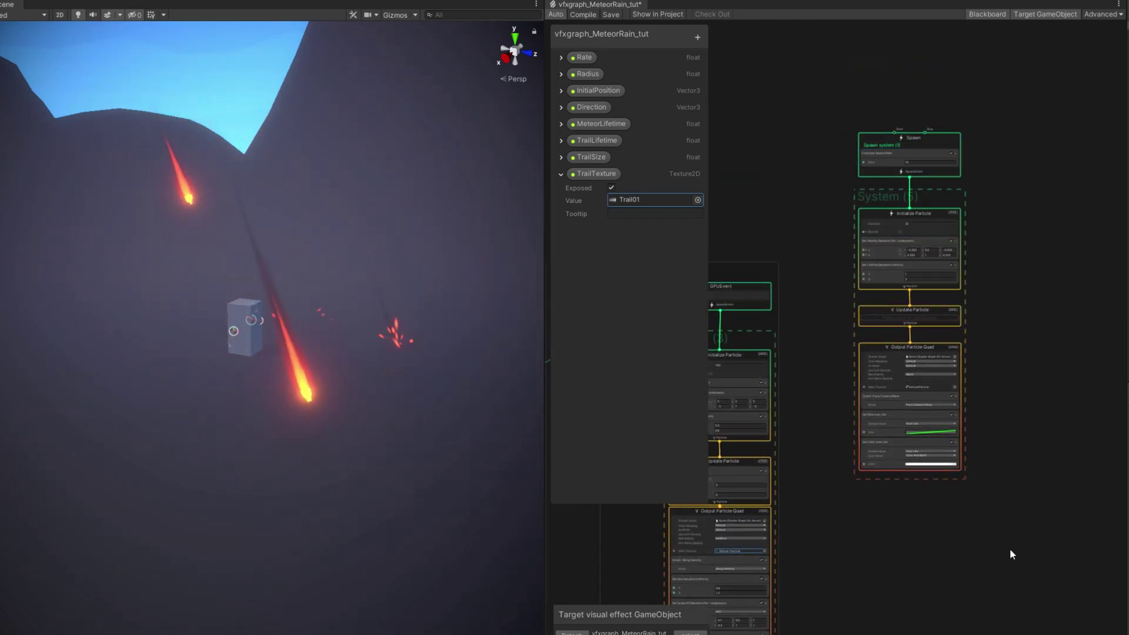
# Step: Group the new particle system's nodes, title the group IMPACT DECAL and align it beside the SPARKS group
pyautogui.moveTo(838, 136); pyautogui.dragTo(839, 137)
pyautogui.rightClick(885, 145)
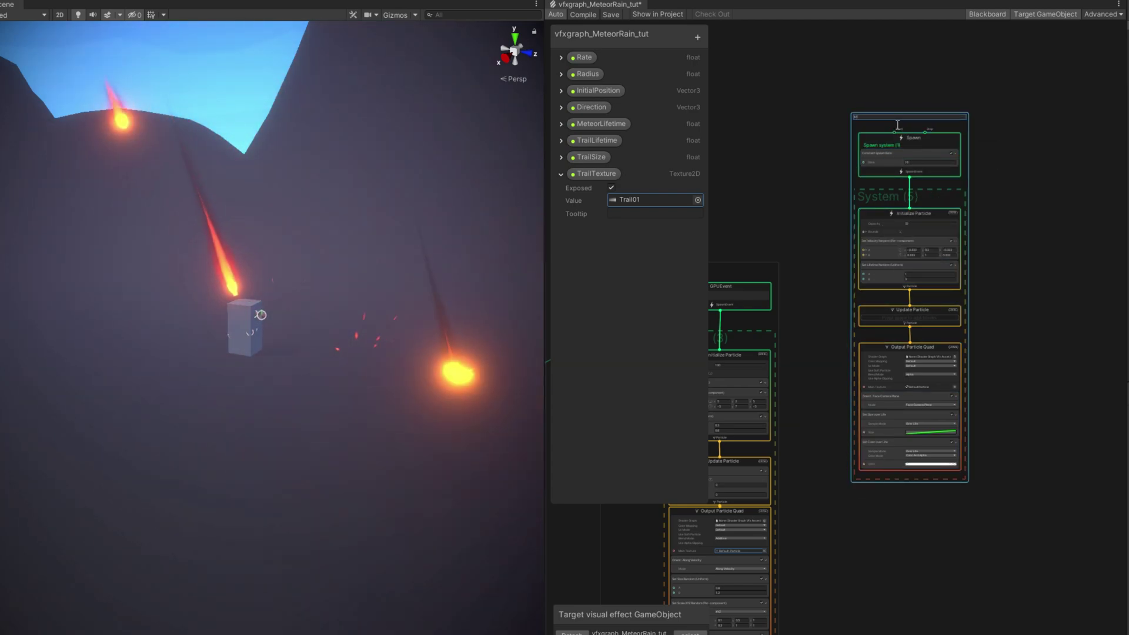
pyautogui.press('Return')
pyautogui.moveTo(887, 114); pyautogui.dragTo(891, 278)
# Step: Replace the IMPACT DECAL system's Output Particle Quad with an Output Particle Forward Decal linked to Update Particle
pyautogui.scroll(5, 946, 333)
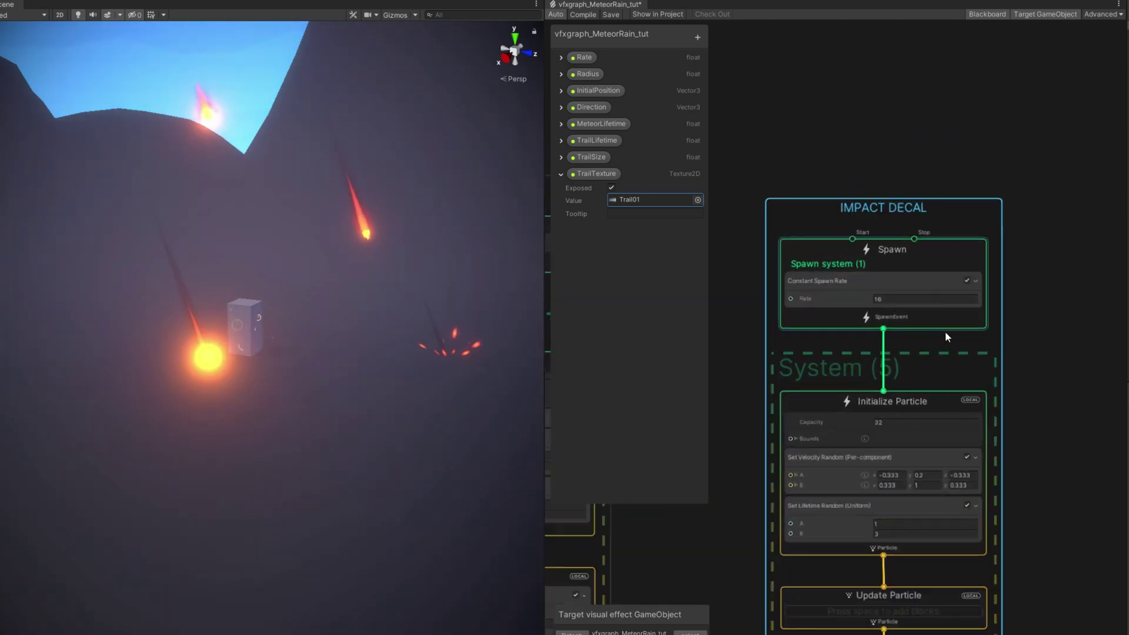
pyautogui.moveTo(1025, 343); pyautogui.dragTo(1040, 181, button='middle')
pyautogui.moveTo(1042, 423); pyautogui.dragTo(1056, 176, button='middle')
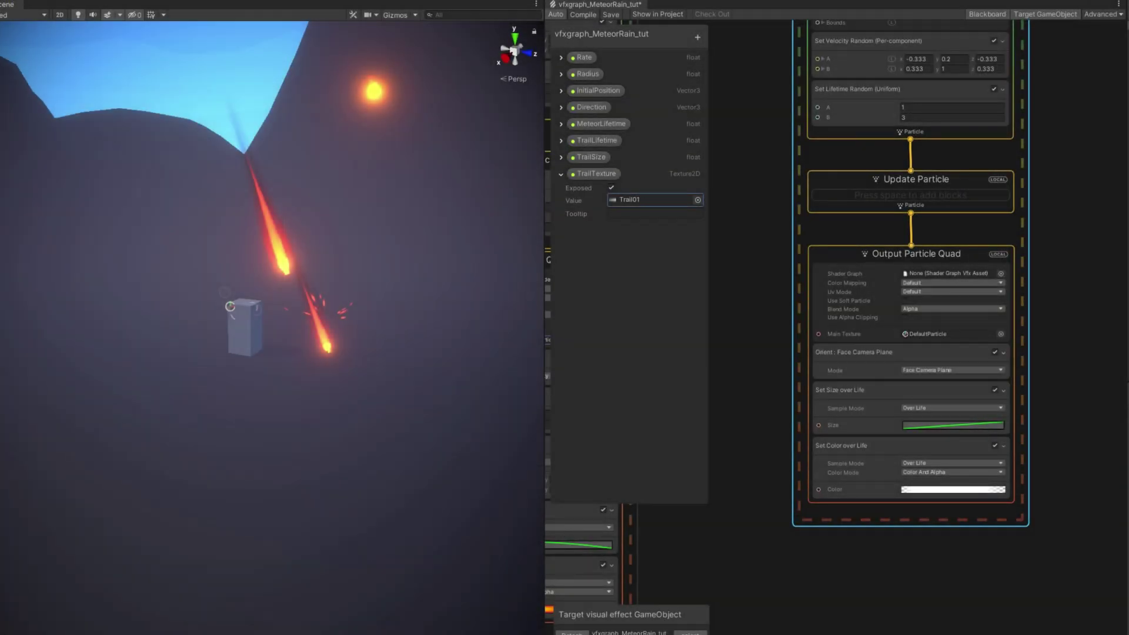
pyautogui.click(901, 226)
pyautogui.press('Delete')
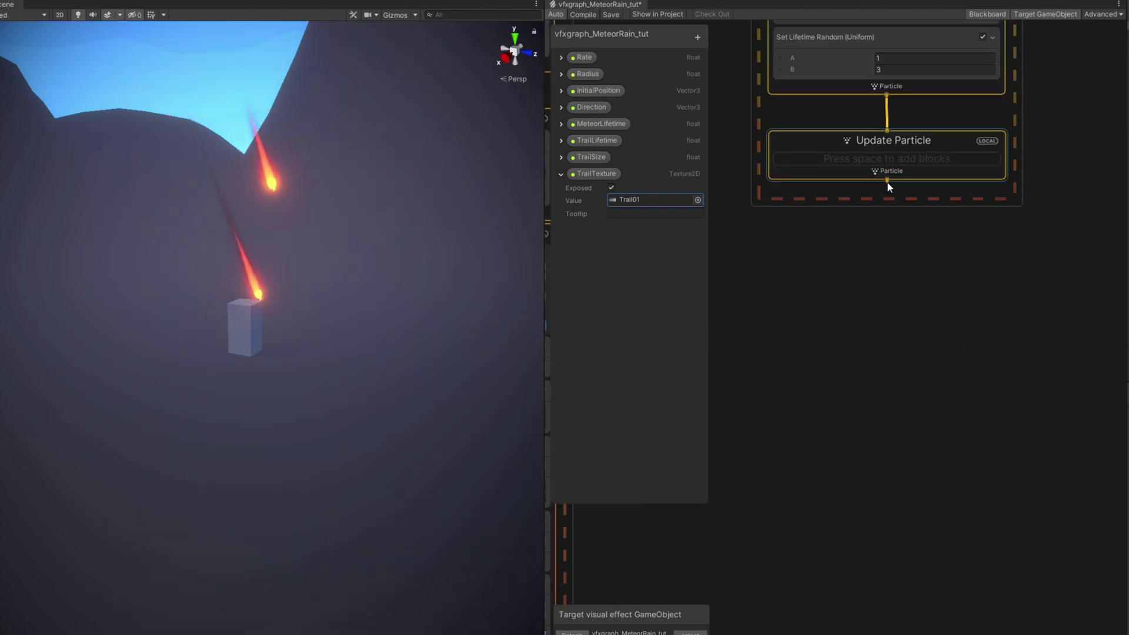
pyautogui.moveTo(887, 180); pyautogui.dragTo(900, 213)
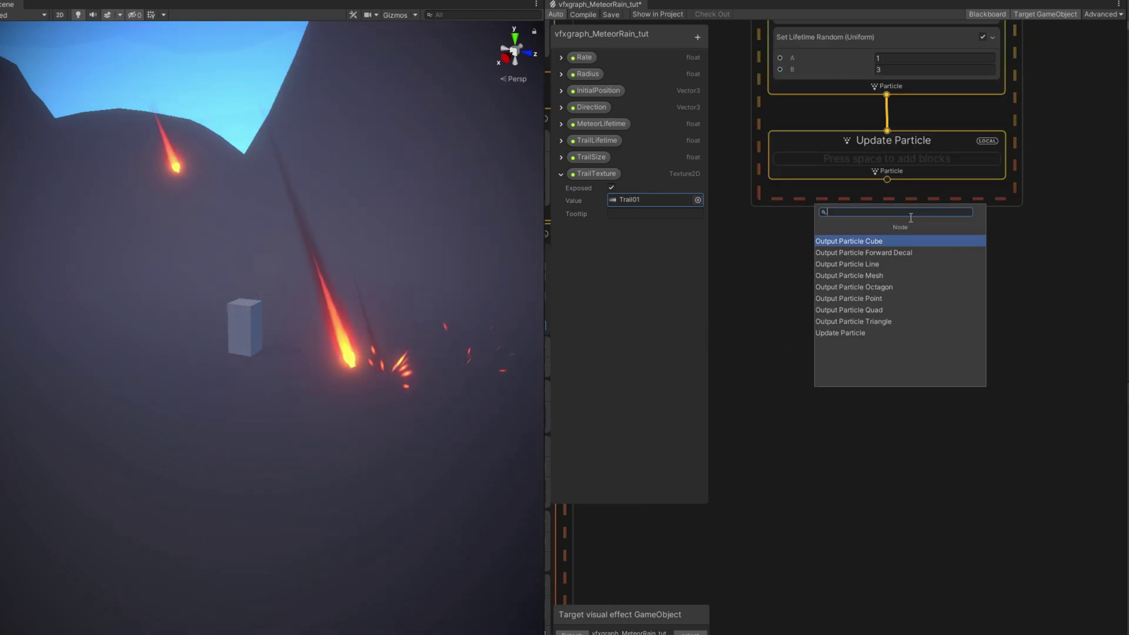
pyautogui.click(906, 253)
pyautogui.moveTo(860, 233)
pyautogui.mouseDown()
pyautogui.moveTo(857, 185)
pyautogui.moveTo(859, 227)
pyautogui.mouseUp()
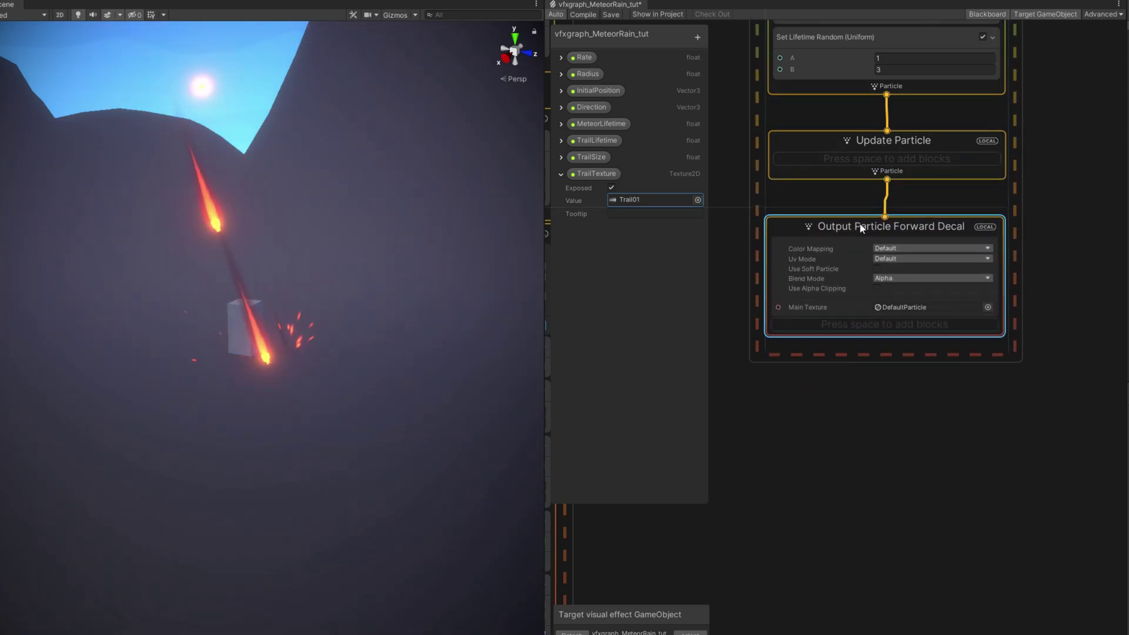
# Step: Add a Set Size Random (Uniform) block to the forward decal output, with A 1.5 and B 3.3
pyautogui.press('space')
pyautogui.write('set size')
pyautogui.press('Return')
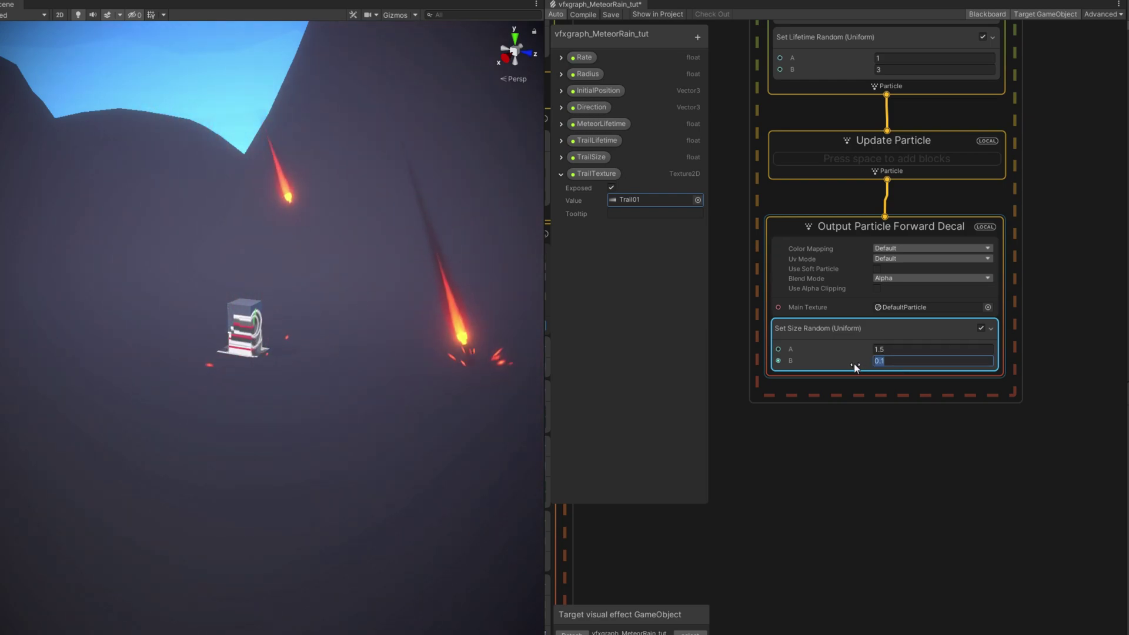
pyautogui.write('3.3')
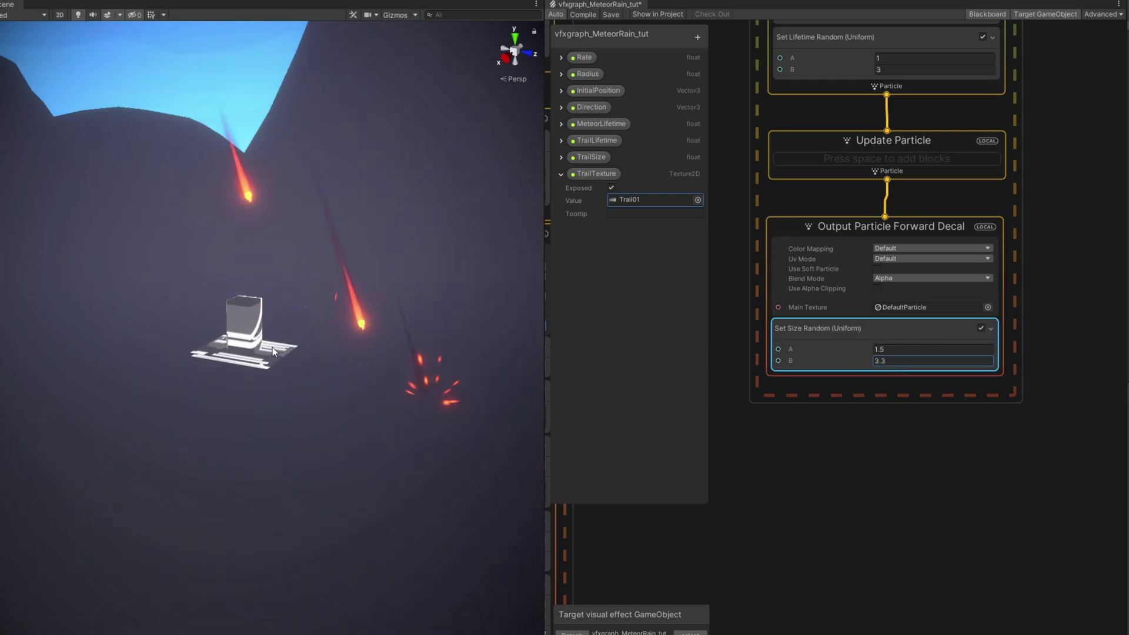
# Step: Add a Set Angle block to the decal system's Initialize Particle context and set its X angle to 90
pyautogui.moveTo(870, 404); pyautogui.dragTo(927, 508, button='middle')
pyautogui.scroll(3, 243, 323)
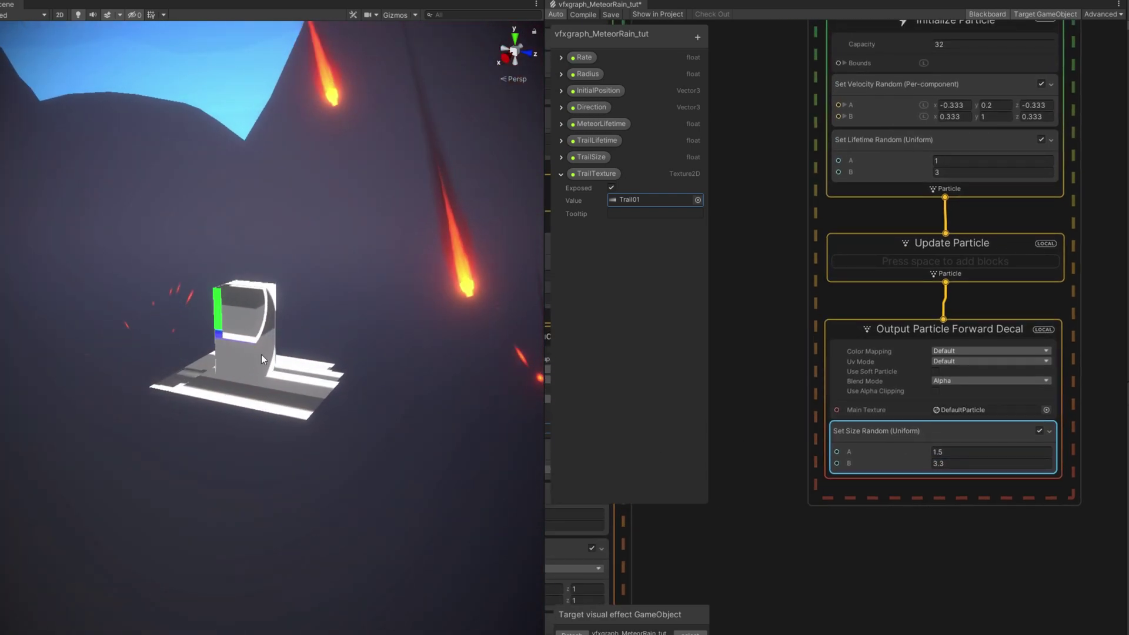
pyautogui.scroll(3, 880, 287)
pyautogui.click(865, 313)
pyautogui.press('space')
pyautogui.write('s')
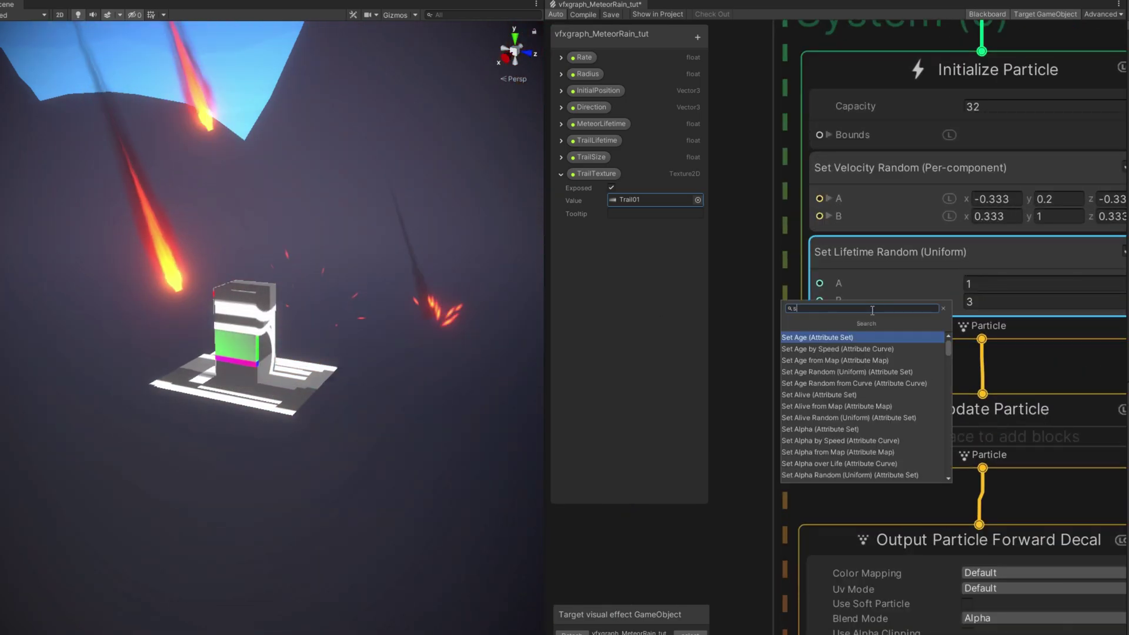
pyautogui.write('et angle')
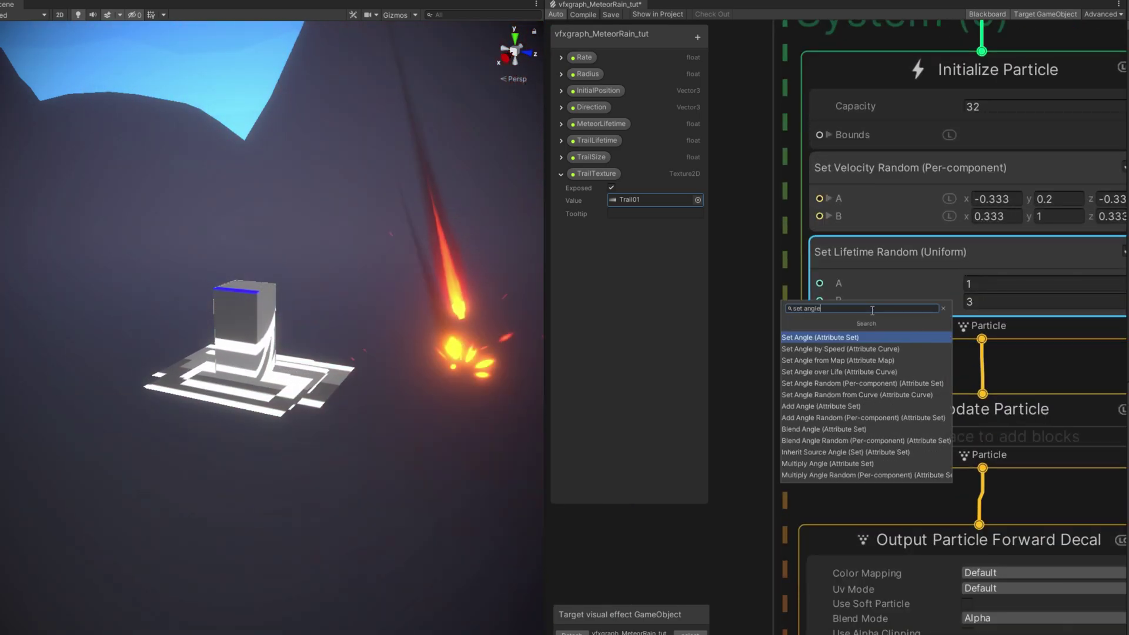
pyautogui.press('Return')
pyautogui.click(993, 399)
pyautogui.write('90')
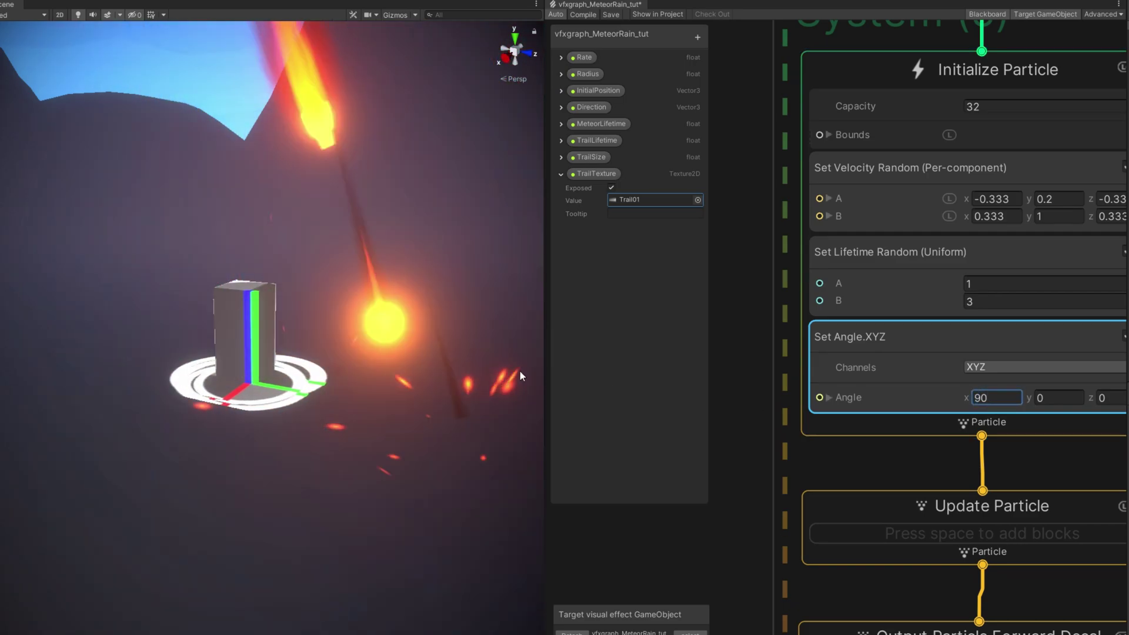
# Step: Set the Main Texture of the Output Particle Forward Decal to Default-Particle
pyautogui.scroll(-3, 833, 406)
pyautogui.moveTo(825, 476); pyautogui.dragTo(825, 306, button='middle')
pyautogui.scroll(2, 1059, 511)
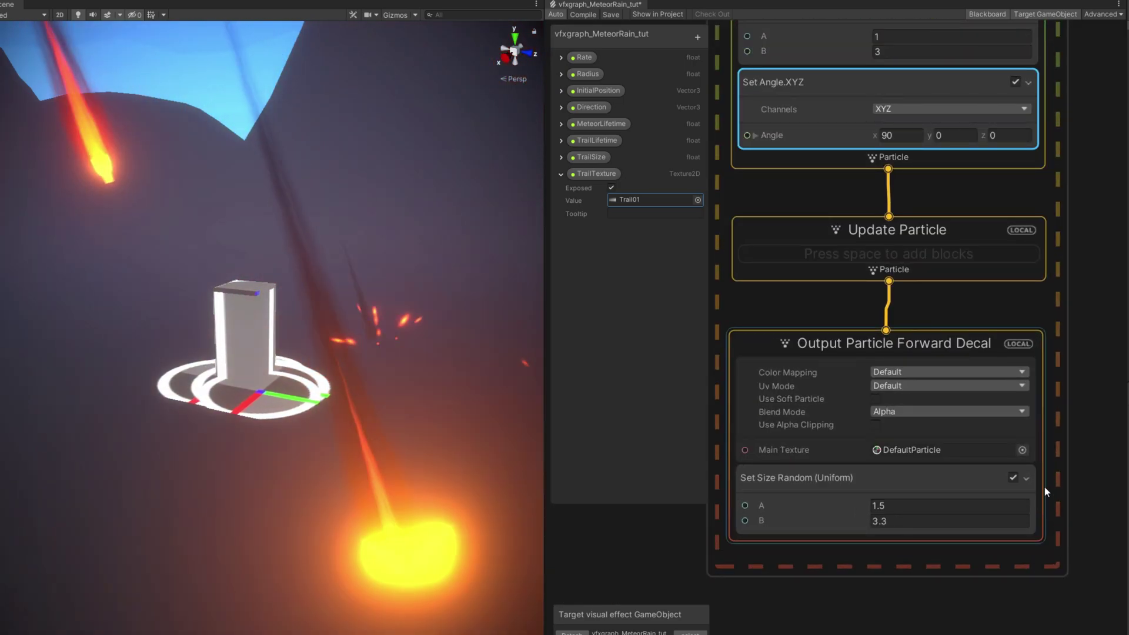
pyautogui.moveTo(1049, 484); pyautogui.dragTo(1040, 451, button='middle')
pyautogui.click(1014, 416)
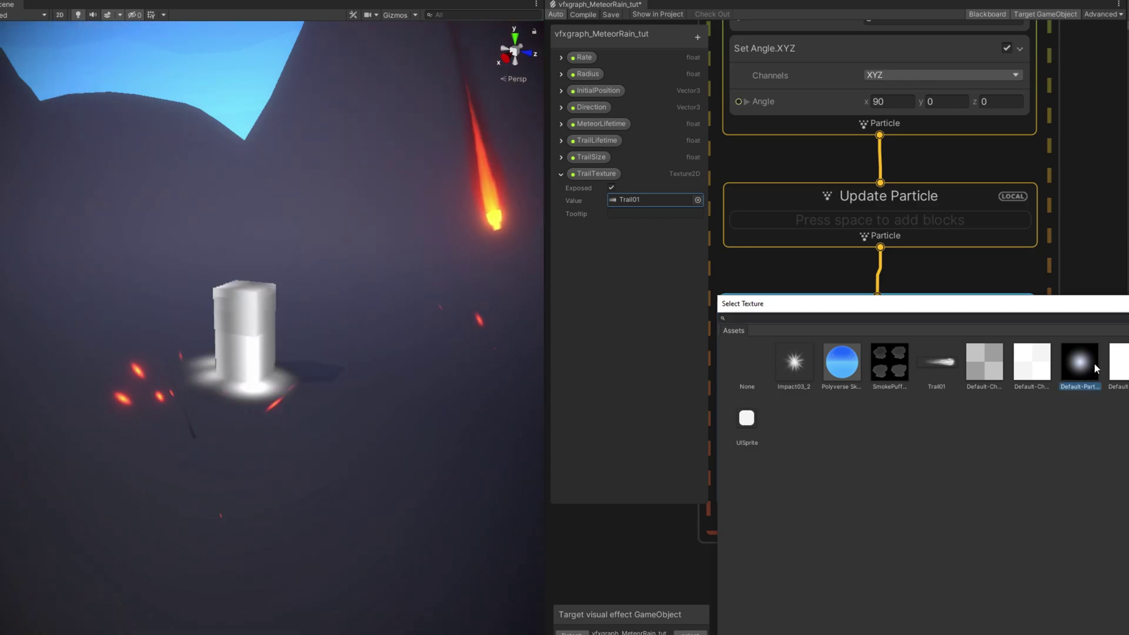
pyautogui.doubleClick(1094, 362)
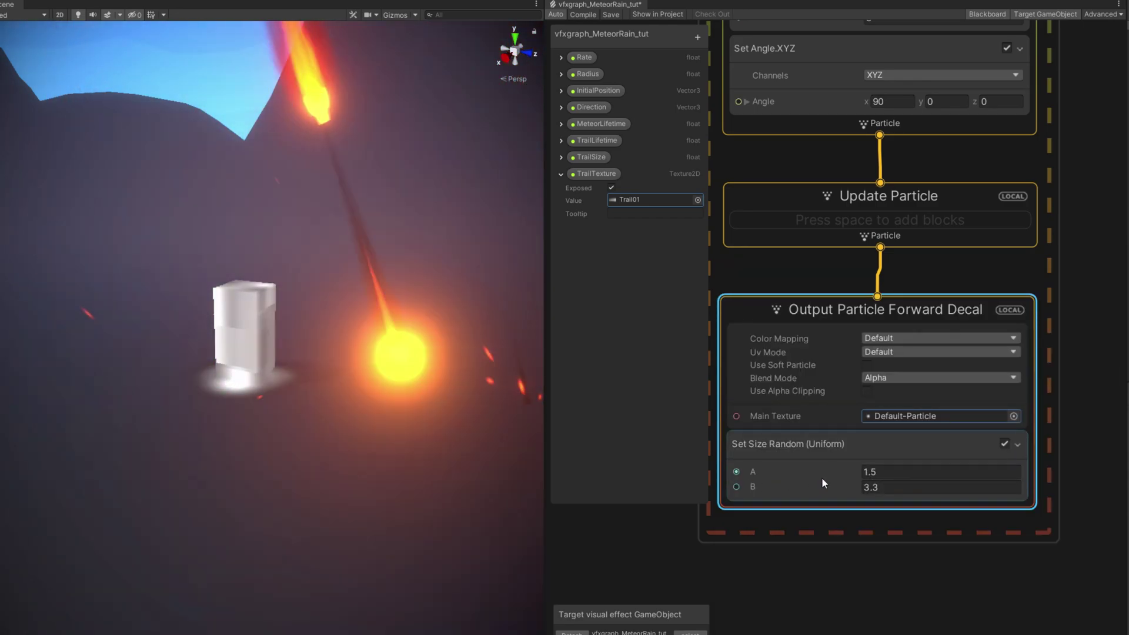
# Step: Copy the SPARKS system's Set Color over Life block and paste it below Set Size in the forward decal output
pyautogui.moveTo(817, 558); pyautogui.dragTo(870, 500, button='middle')
pyautogui.click(857, 436)
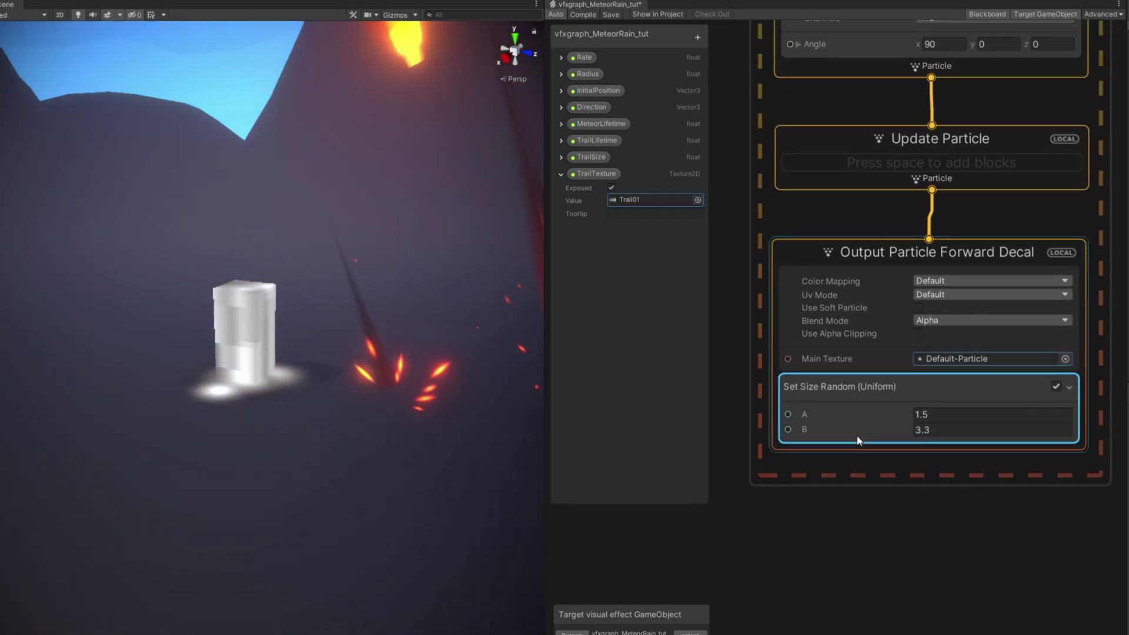
pyautogui.scroll(-6, 852, 521)
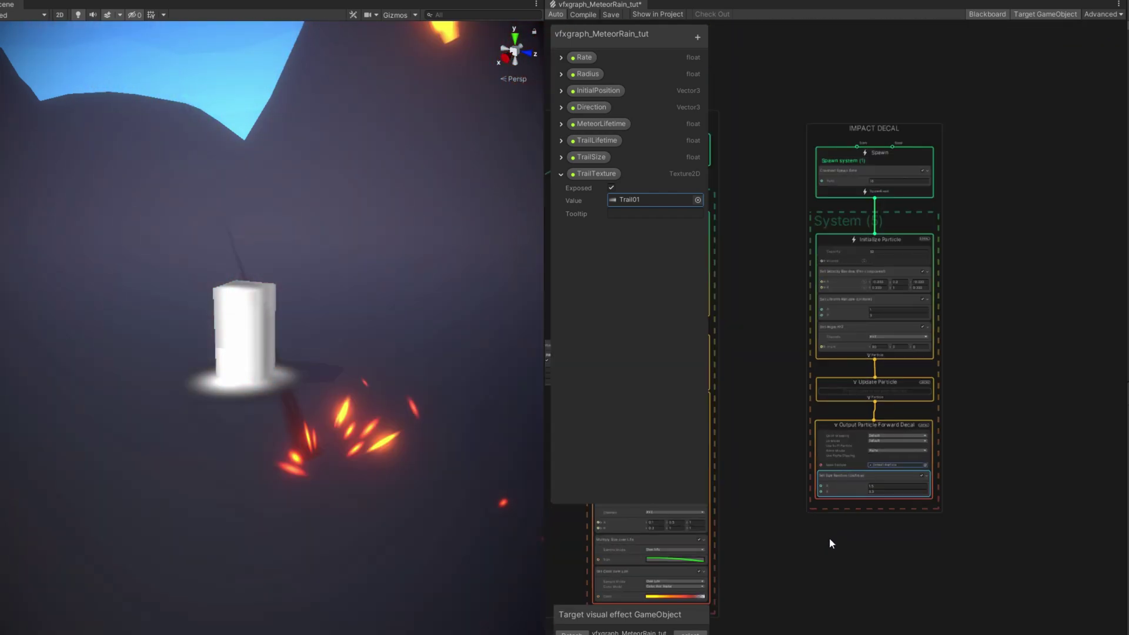
pyautogui.moveTo(829, 538); pyautogui.dragTo(1031, 444, button='middle')
pyautogui.click(823, 475)
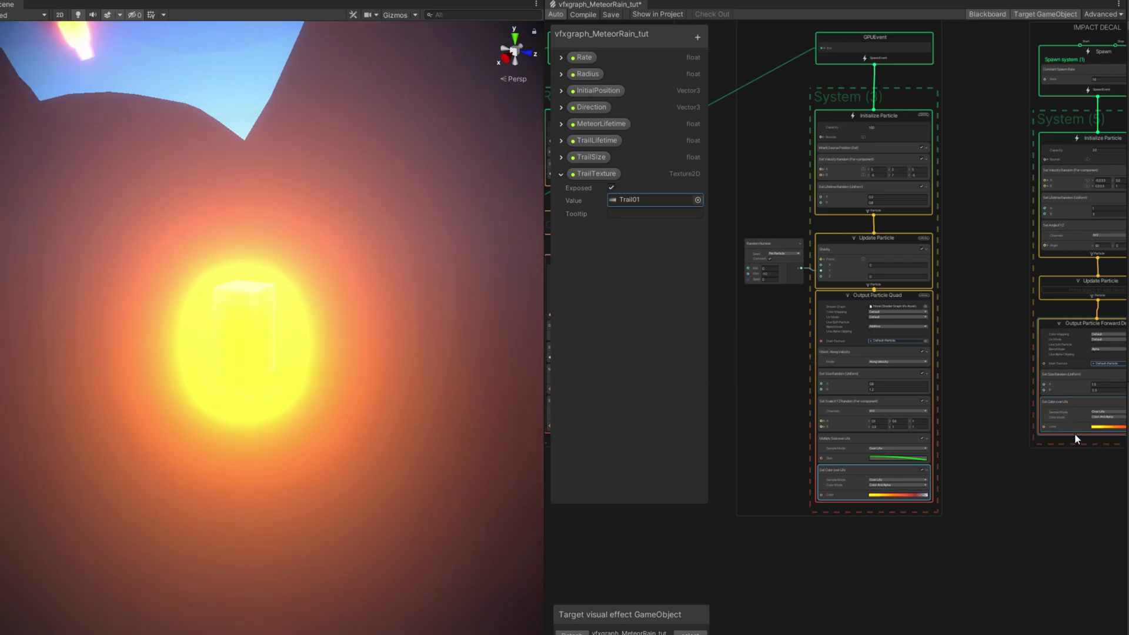
# Step: Remove the yellow and orange color keys from the forward decal's Color over Life gradient and move the red key to 8.2%
pyautogui.moveTo(1075, 433); pyautogui.dragTo(957, 461, button='middle')
pyautogui.scroll(5, 979, 436)
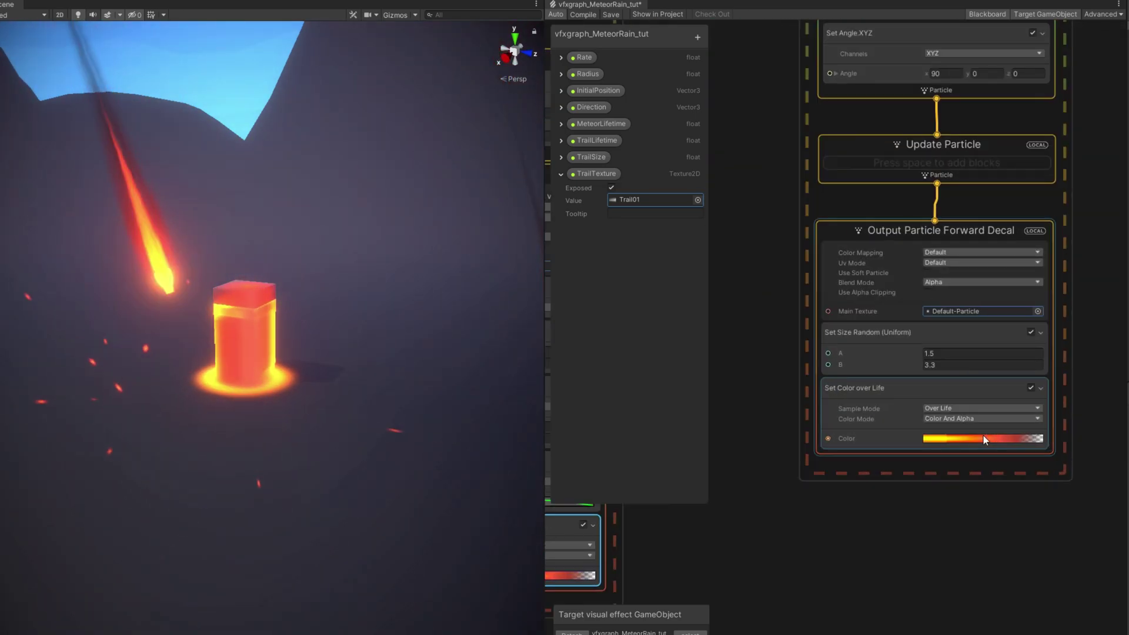
pyautogui.click(979, 438)
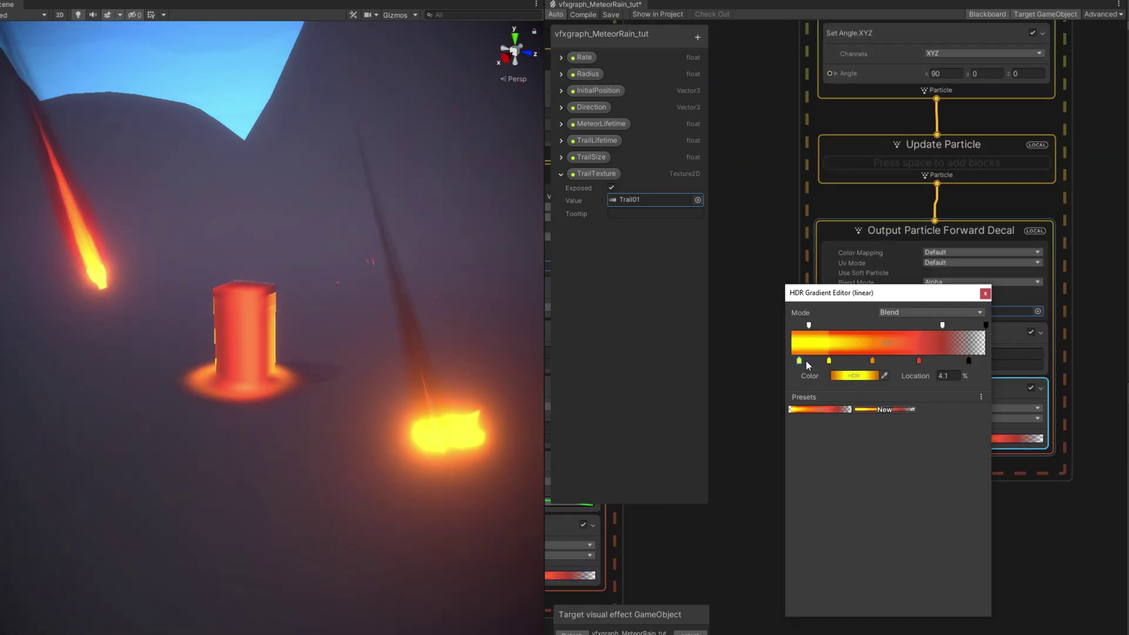
pyautogui.press('Delete')
pyautogui.click(829, 360)
pyautogui.press('Delete')
pyautogui.press('Delete')
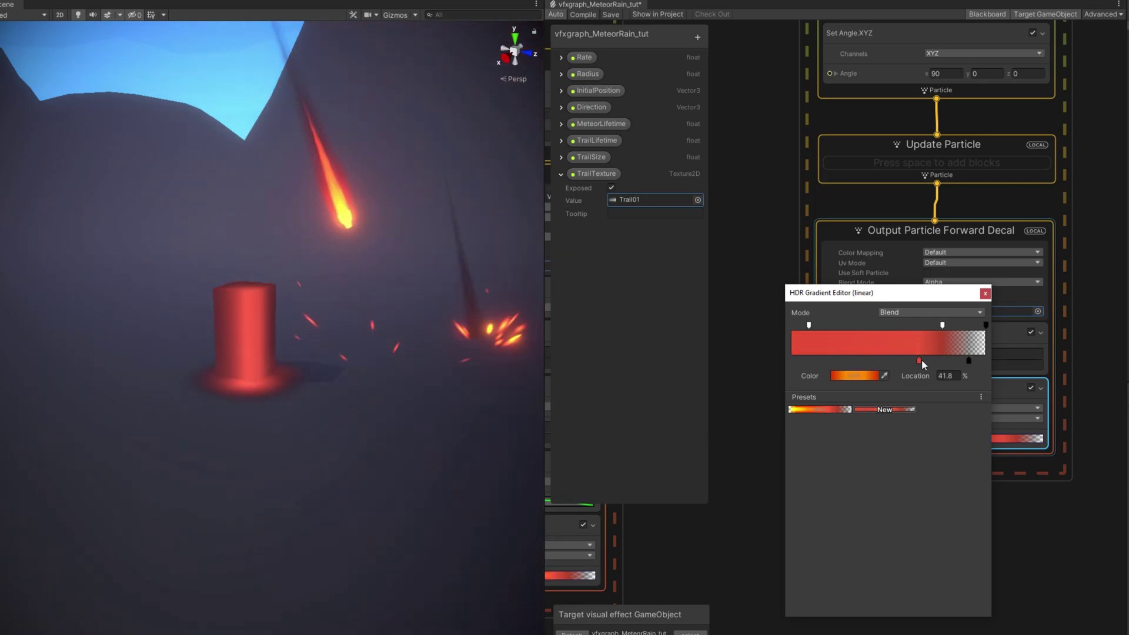
pyautogui.moveTo(920, 360); pyautogui.dragTo(807, 360)
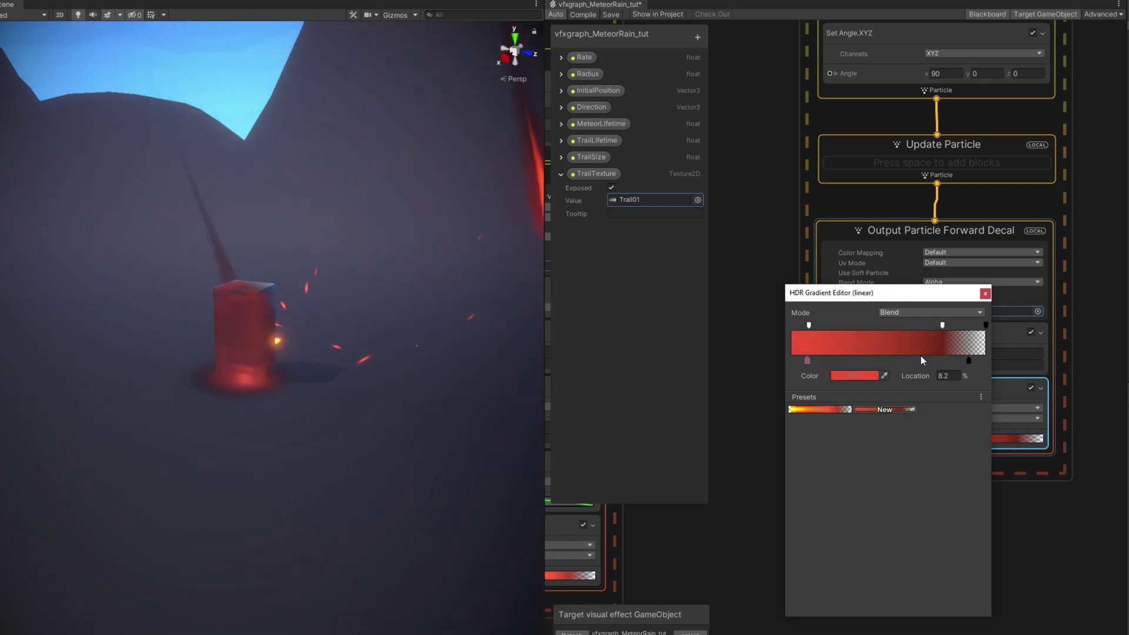
# Step: Add a dark red key at 17.4% to the decal gradient and move the red and black keys closer to its start
pyautogui.click(866, 376)
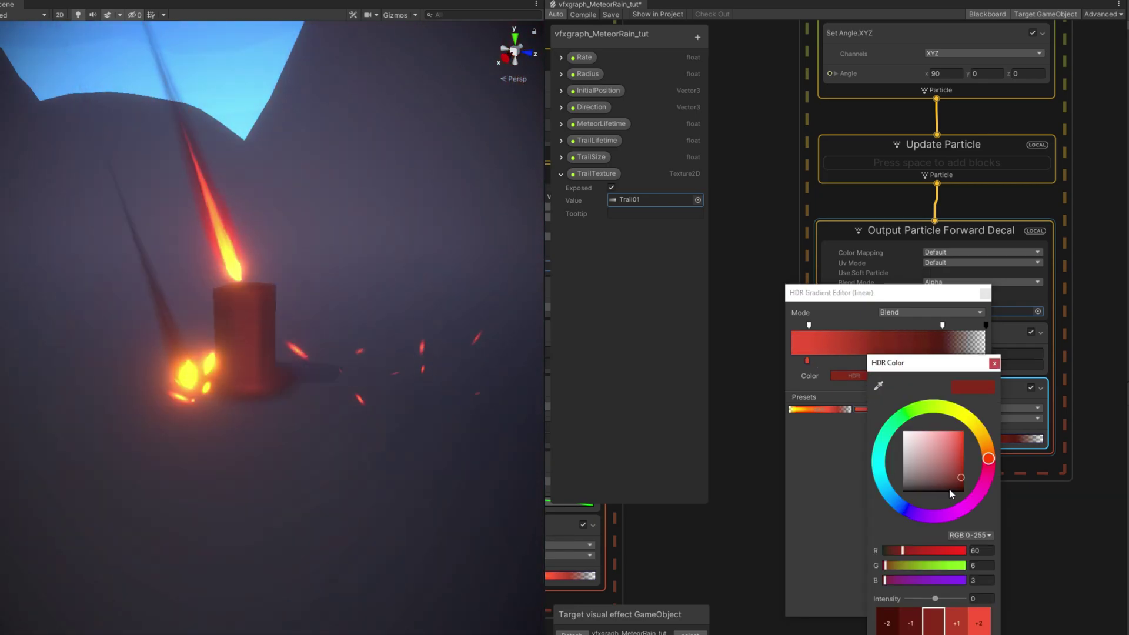
pyautogui.moveTo(949, 486); pyautogui.dragTo(964, 483)
pyautogui.click(995, 362)
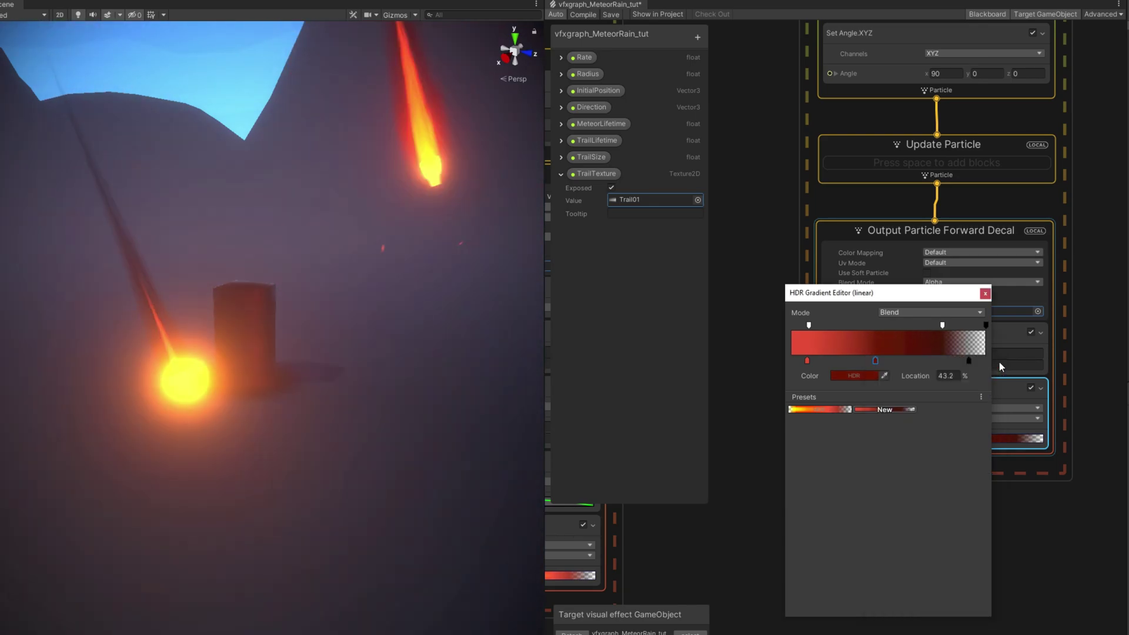
pyautogui.click(841, 360)
pyautogui.click(970, 361)
pyautogui.moveTo(807, 360); pyautogui.dragTo(836, 361)
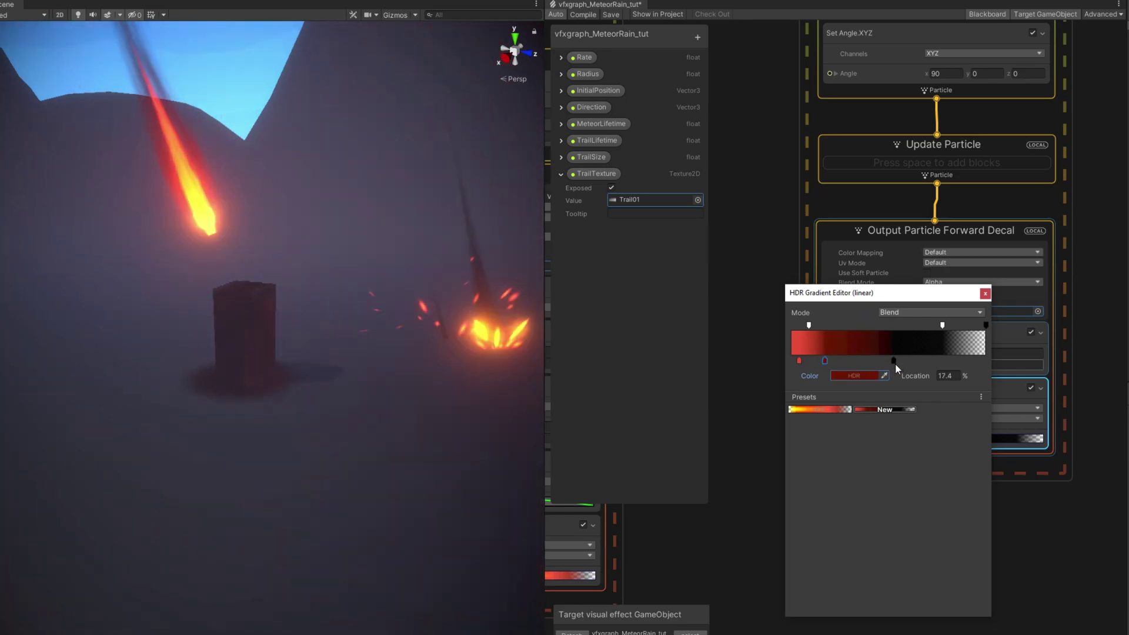
pyautogui.click(985, 293)
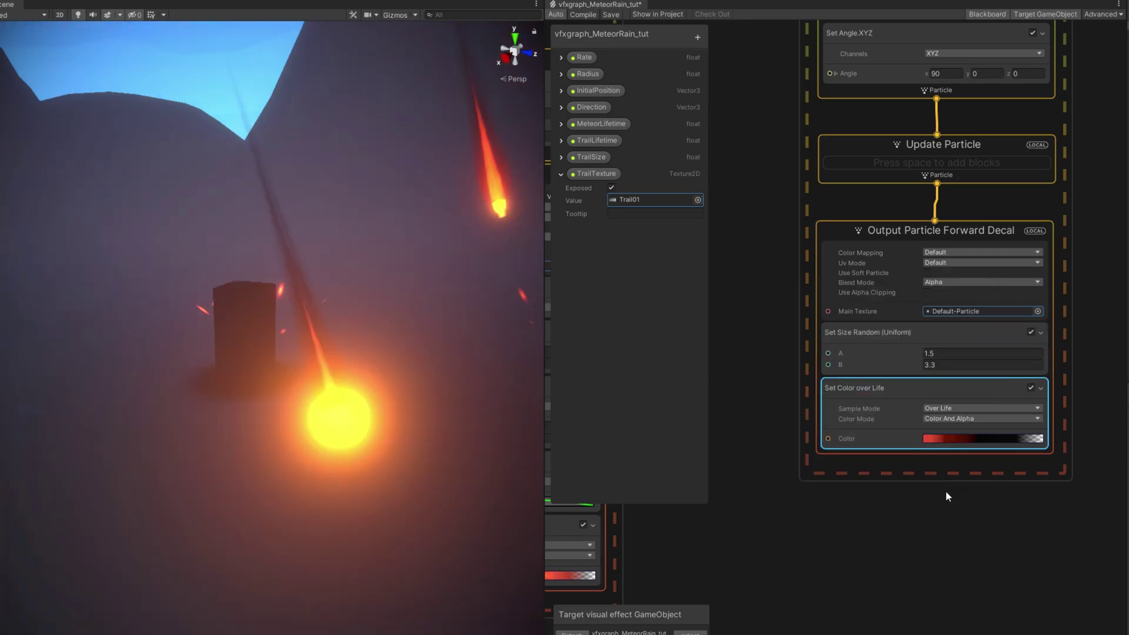
# Step: Delete the Set Velocity Random block from the IMPACT DECAL system's Initialize Particle context
pyautogui.moveTo(934, 485); pyautogui.dragTo(914, 634, button='middle')
pyautogui.scroll(-2, 948, 567)
pyautogui.scroll(3, 897, 197)
pyautogui.click(862, 234)
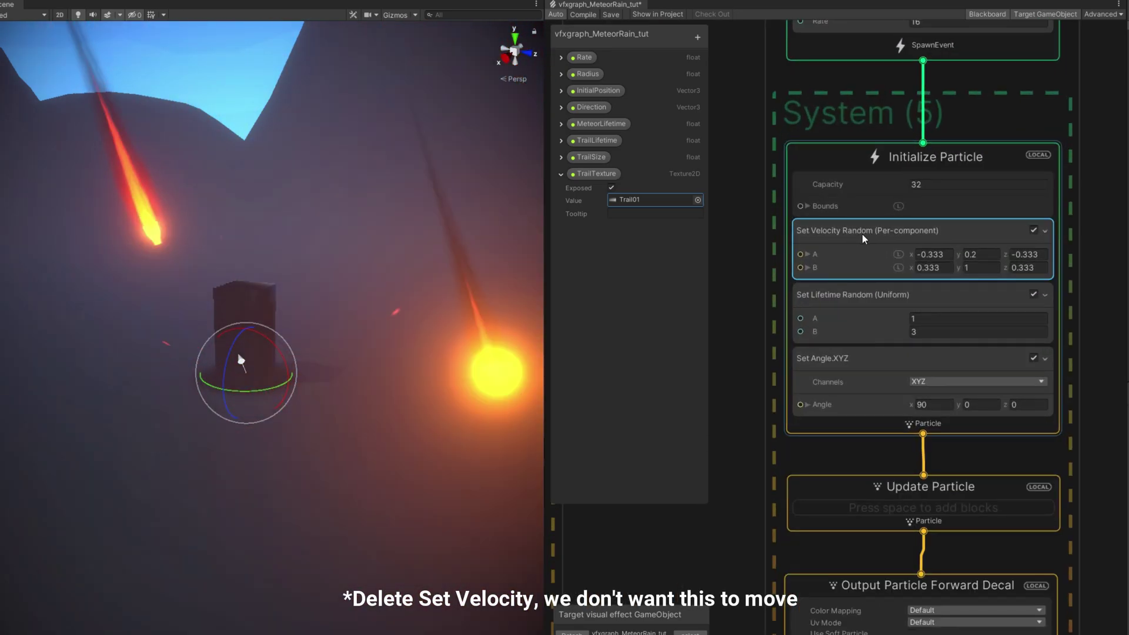
pyautogui.press('Delete')
# Step: Replace the IMPACT DECAL system's Spawn context with a GPUEvent feeding Initialize Particle, placed above it
pyautogui.moveTo(842, 179); pyautogui.dragTo(907, 314, button='middle')
pyautogui.click(938, 197)
pyautogui.moveTo(979, 167); pyautogui.dragTo(839, 174, button='middle')
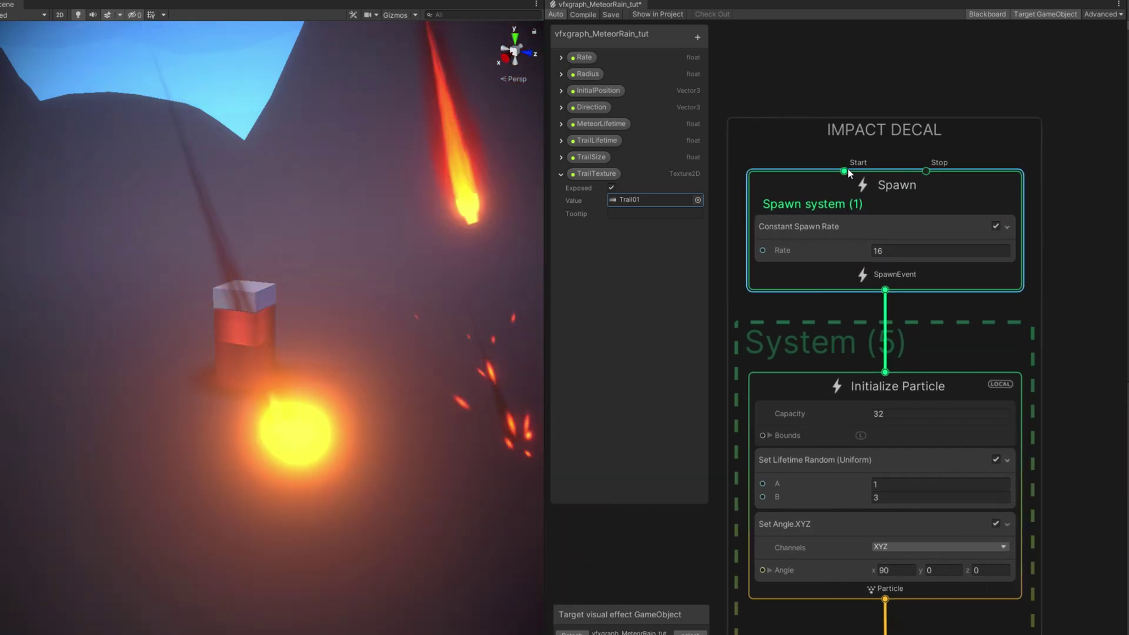
pyautogui.press('Delete')
pyautogui.moveTo(876, 262); pyautogui.dragTo(876, 262)
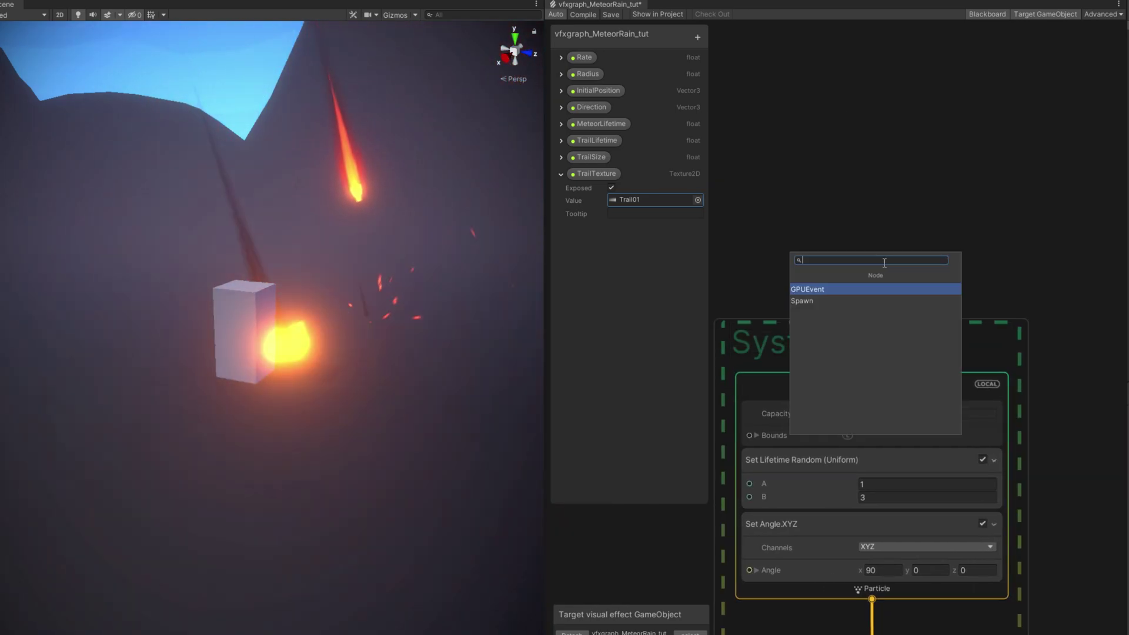
pyautogui.write('gpu')
pyautogui.press('Return')
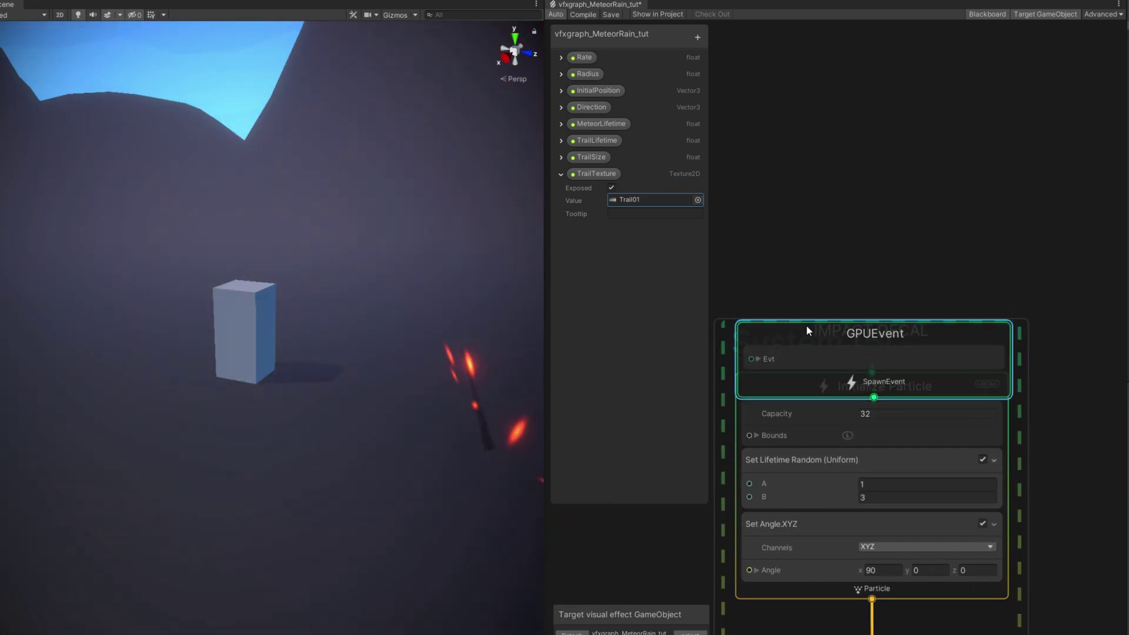
pyautogui.moveTo(807, 330); pyautogui.dragTo(815, 255)
# Step: Add a second Trigger Event On Die block with Count 1 to the METEORS Update Particle context, below the existing one
pyautogui.scroll(-8, 817, 264)
pyautogui.moveTo(785, 367); pyautogui.dragTo(909, 449, button='middle')
pyautogui.scroll(3, 910, 450)
pyautogui.moveTo(735, 450); pyautogui.dragTo(1009, 454, button='middle')
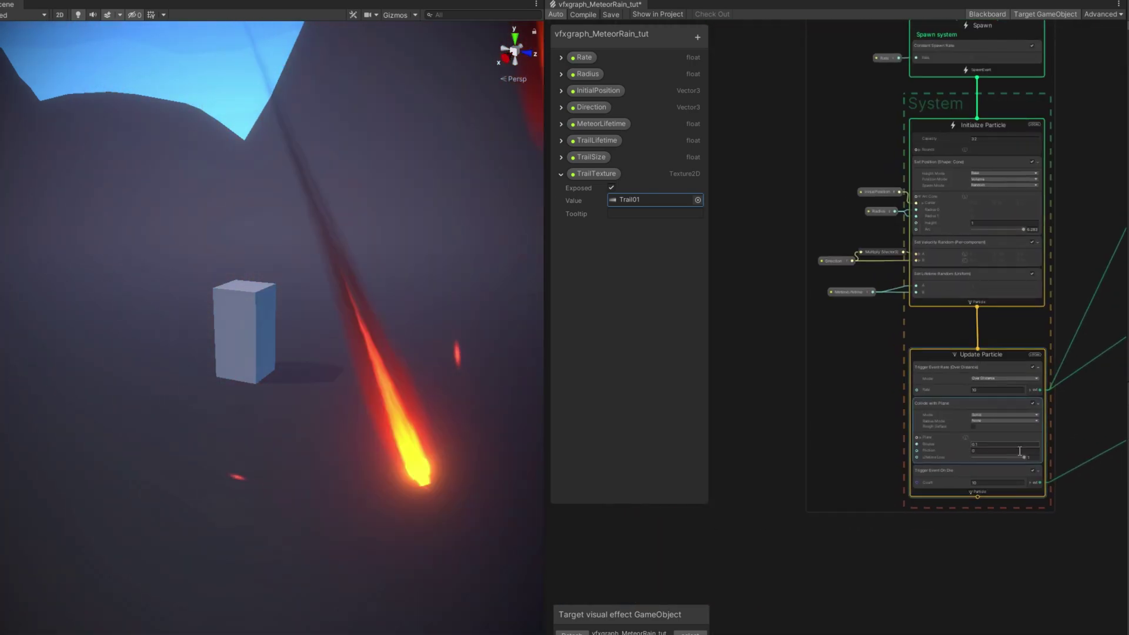
pyautogui.scroll(4, 1009, 454)
pyautogui.click(899, 491)
pyautogui.press('space')
pyautogui.write('trigger')
pyautogui.press('Return')
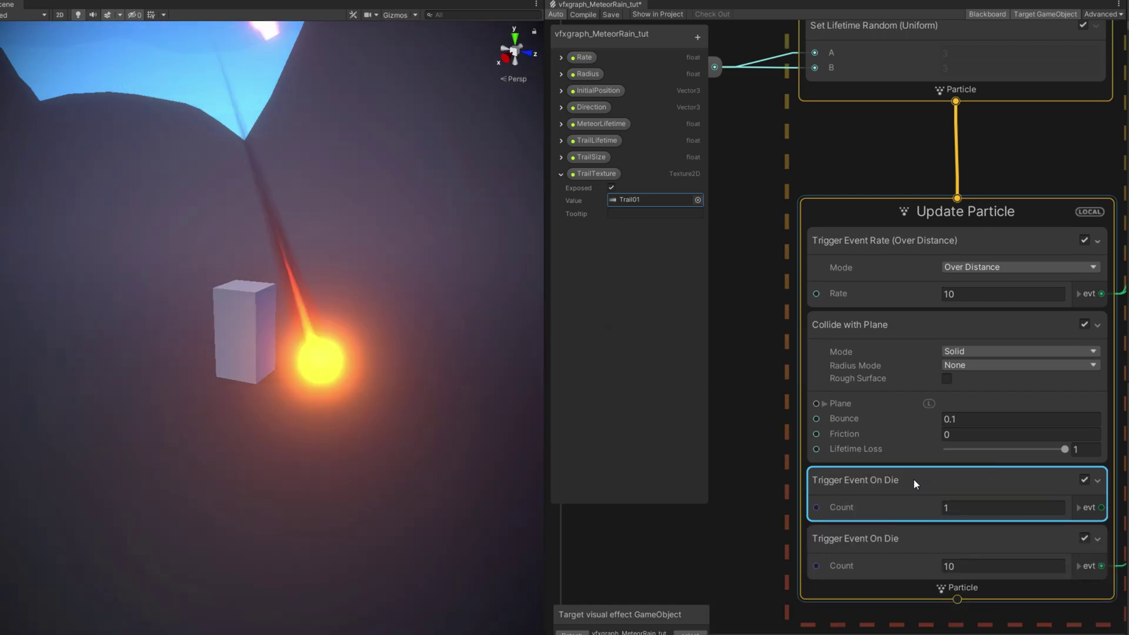
pyautogui.moveTo(913, 480); pyautogui.dragTo(901, 583)
# Step: Connect the new Trigger Event On Die output to the IMPACT DECAL system's GPUEvent
pyautogui.scroll(-5, 954, 571)
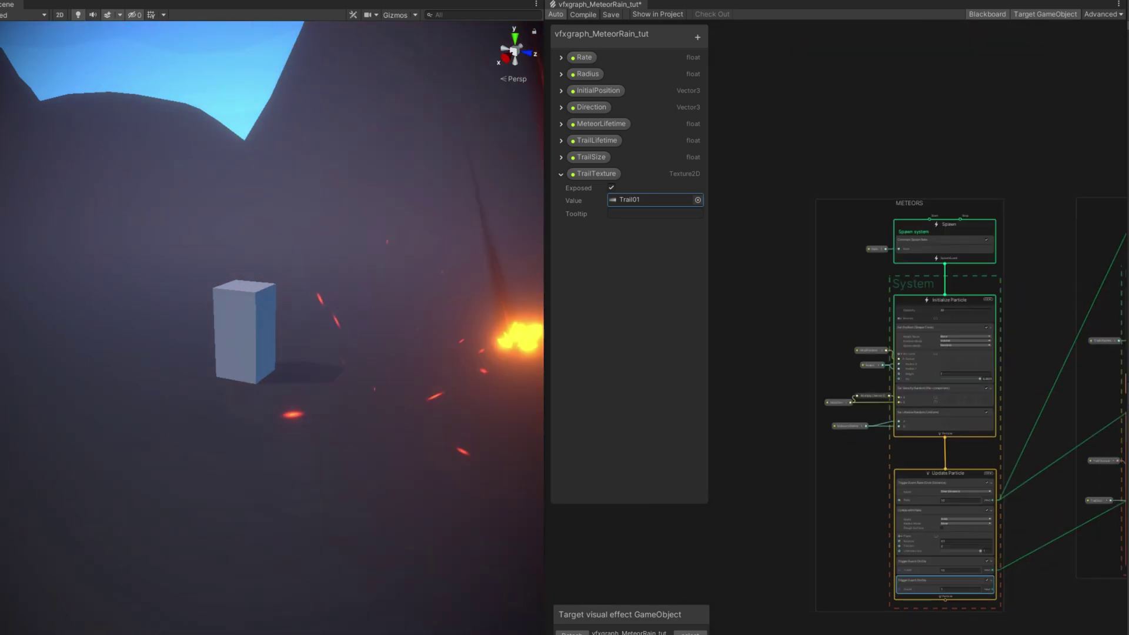
pyautogui.moveTo(850, 614); pyautogui.dragTo(782, 602, button='middle')
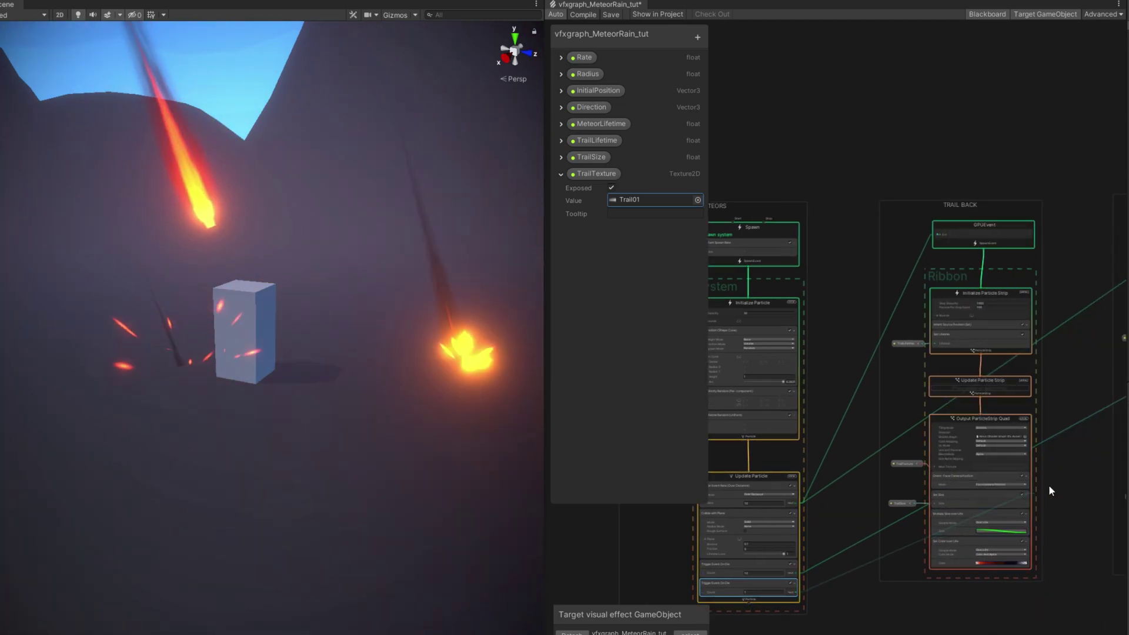
pyautogui.moveTo(1064, 476); pyautogui.dragTo(664, 468, button='middle')
pyautogui.moveTo(1126, 332); pyautogui.dragTo(934, 199)
# Step: Add an Inherit Source Position (Set) block above Set Lifetime Random in the decal system's Initialize Particle context
pyautogui.scroll(5, 1049, 254)
pyautogui.scroll(2, 832, 362)
pyautogui.click(849, 348)
pyautogui.press('space')
pyautogui.write('inher')
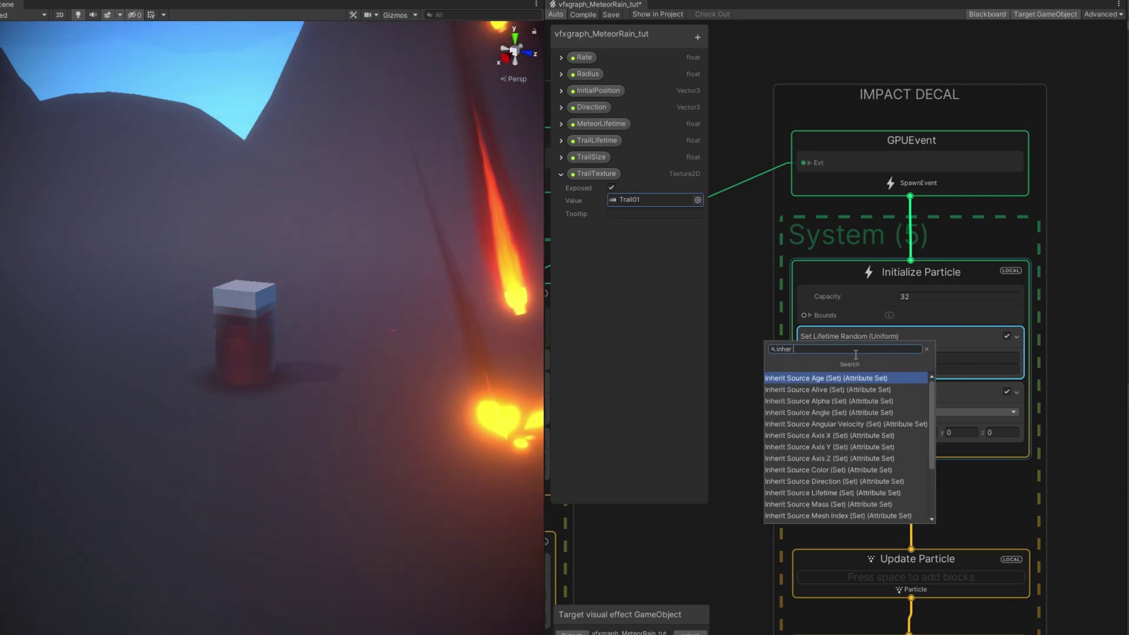
pyautogui.write(' pos')
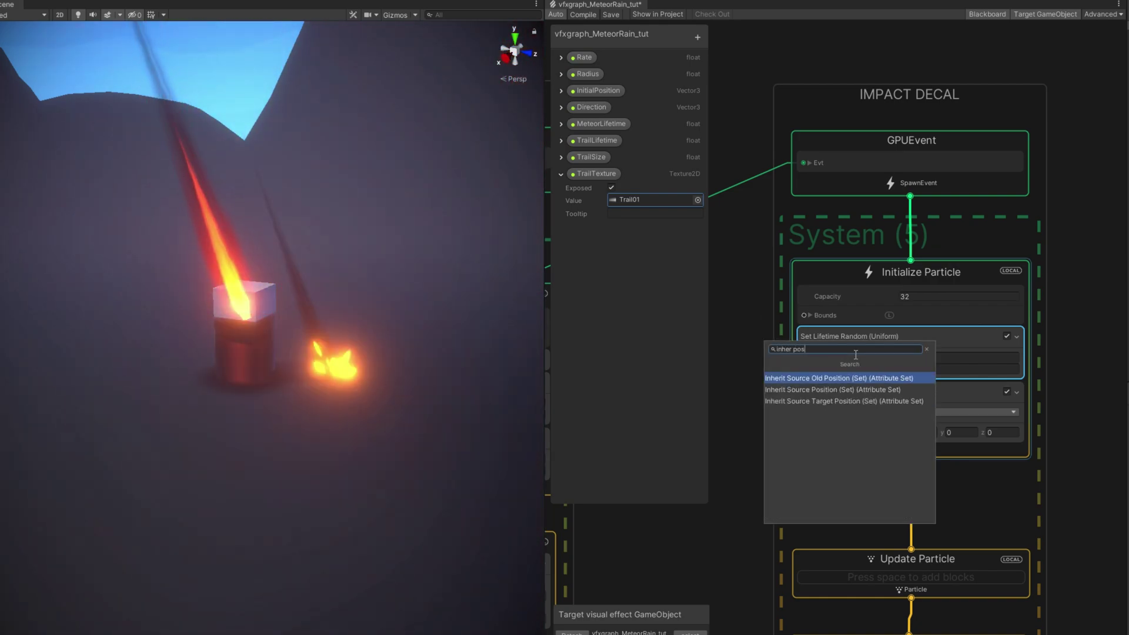
pyautogui.press('Return')
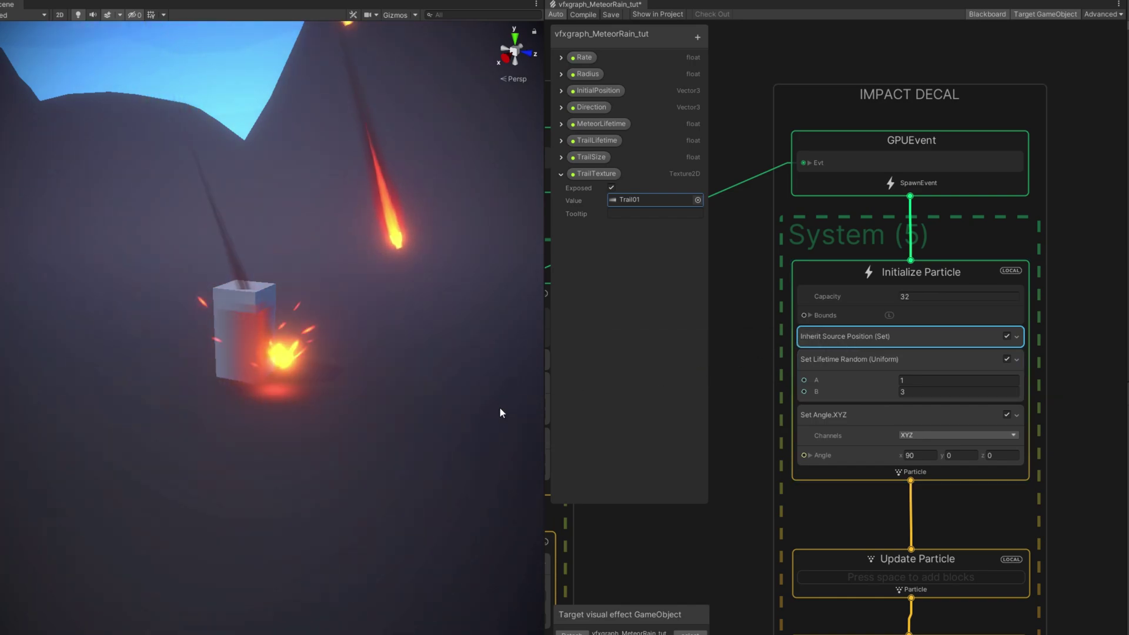
pyautogui.moveTo(405, 421); pyautogui.dragTo(498, 440, button='right')
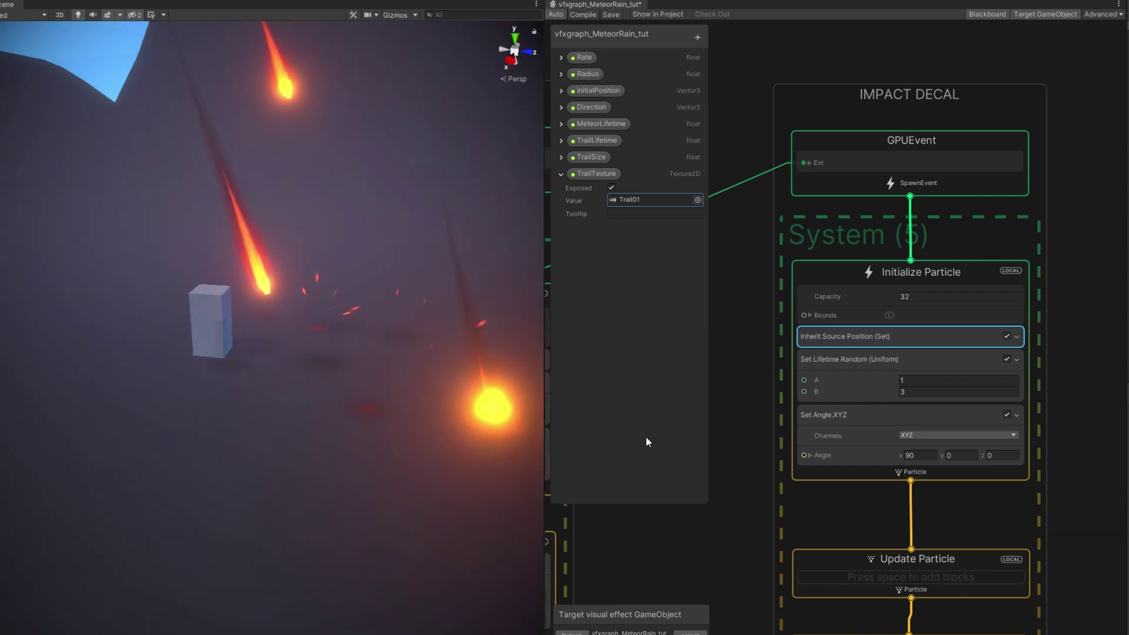
# Step: Duplicate the Output Particle Forward Decal beside the original and connect the copy to the decal system's Update Particle
pyautogui.scroll(-3, 783, 454)
pyautogui.moveTo(989, 512); pyautogui.dragTo(939, 392, button='middle')
pyautogui.scroll(3, 879, 453)
pyautogui.hotkey('ctrl', 'd')
pyautogui.moveTo(836, 262); pyautogui.dragTo(998, 428)
pyautogui.moveTo(996, 401); pyautogui.dragTo(997, 365, button='middle')
pyautogui.moveTo(779, 341); pyautogui.dragTo(1061, 384)
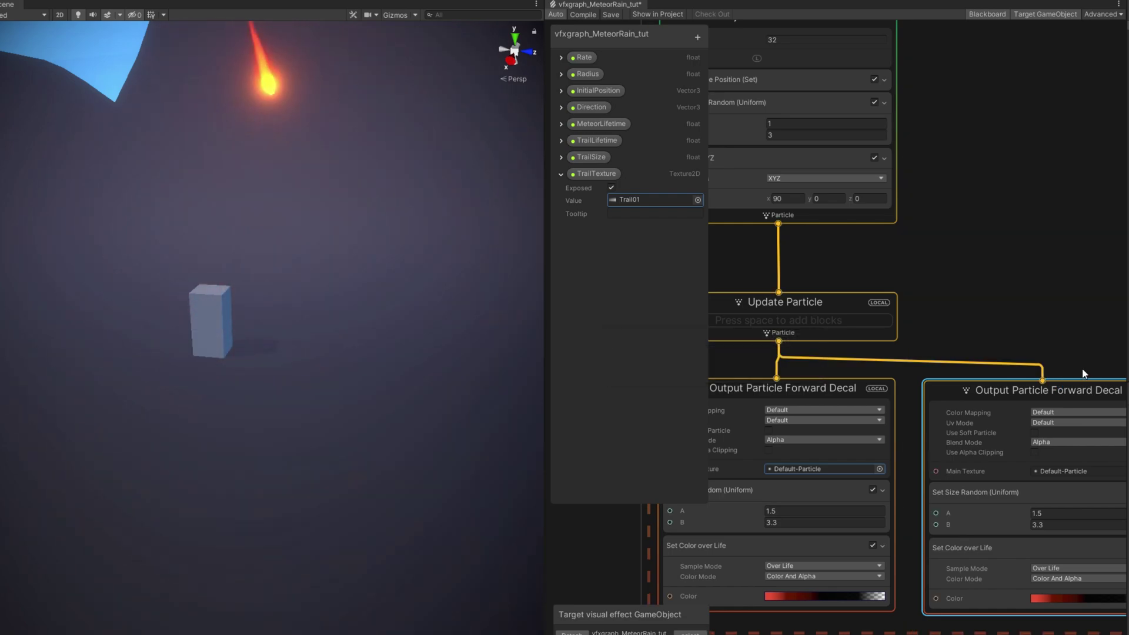
# Step: Set the duplicate decal output's Set Size Random values to A 1 and B 2.5
pyautogui.scroll(6, 896, 447)
pyautogui.write('.')
pyautogui.moveTo(902, 488); pyautogui.dragTo(847, 478)
pyautogui.write('2.5')
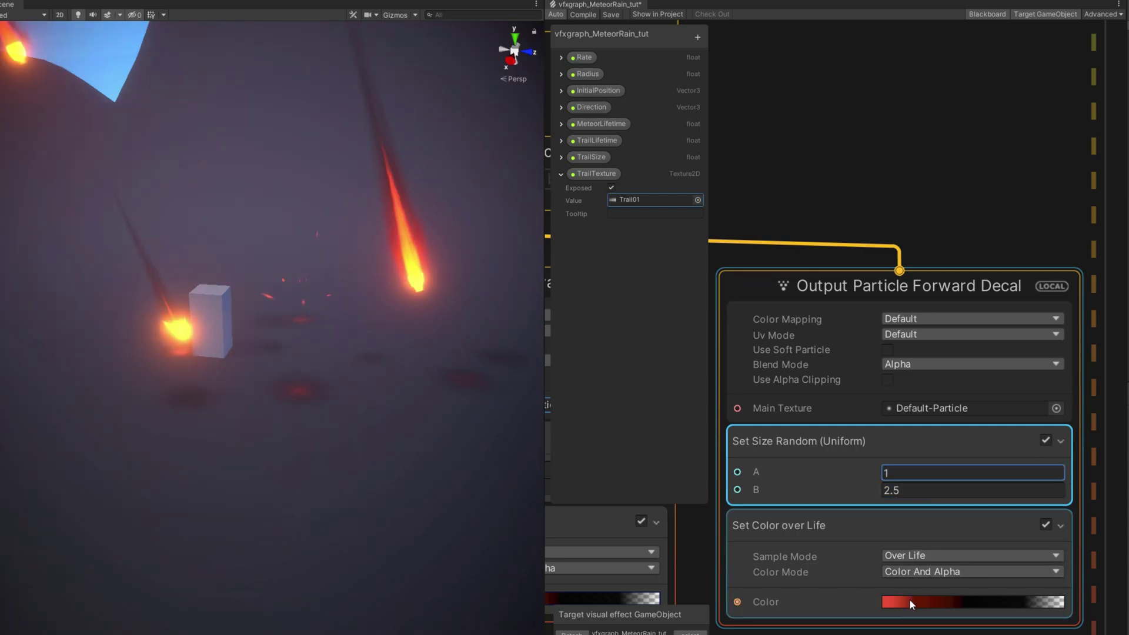
# Step: Give the duplicate decal a yellow-orange-red Color over Life gradient, with alpha 244 at 32.6% fading to 0 at 60.3%
pyautogui.click(910, 602)
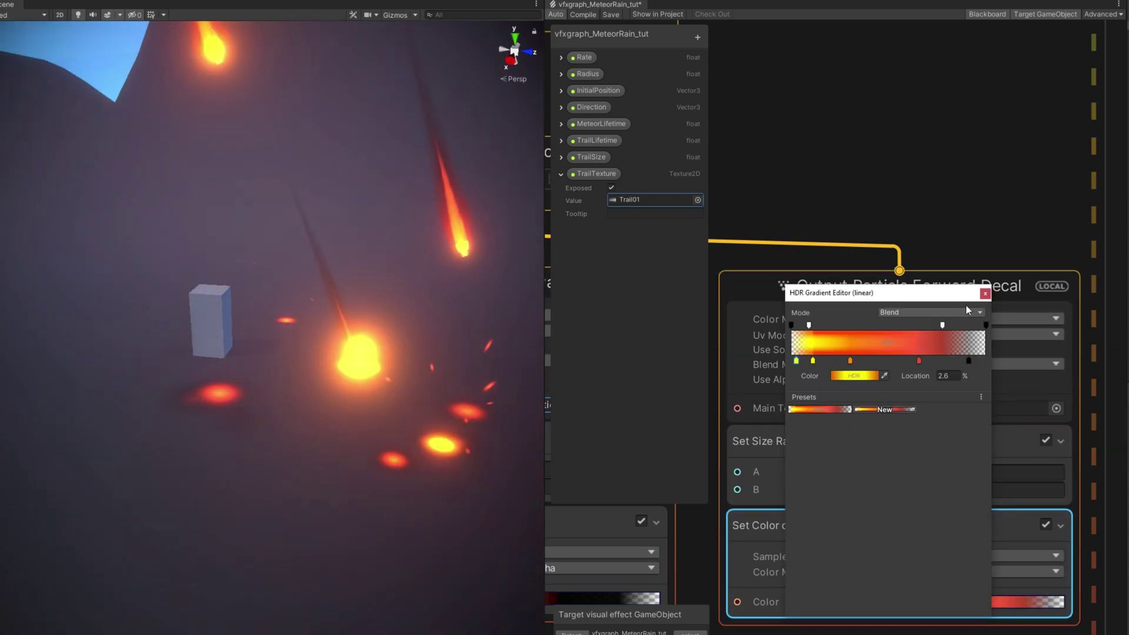
pyautogui.click(985, 293)
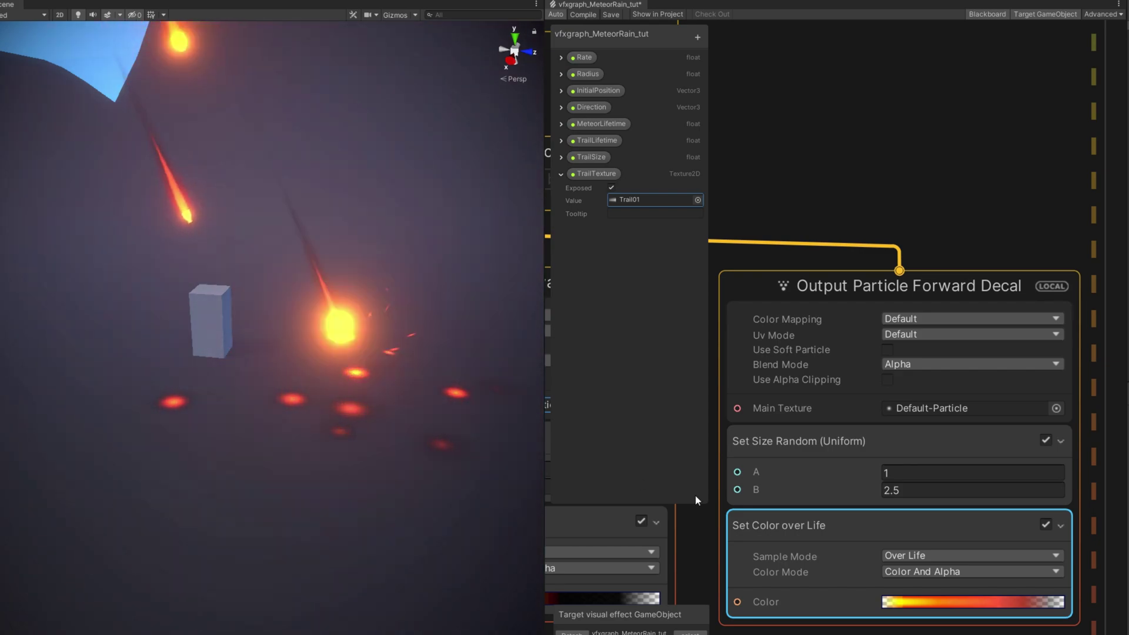
pyautogui.click(945, 602)
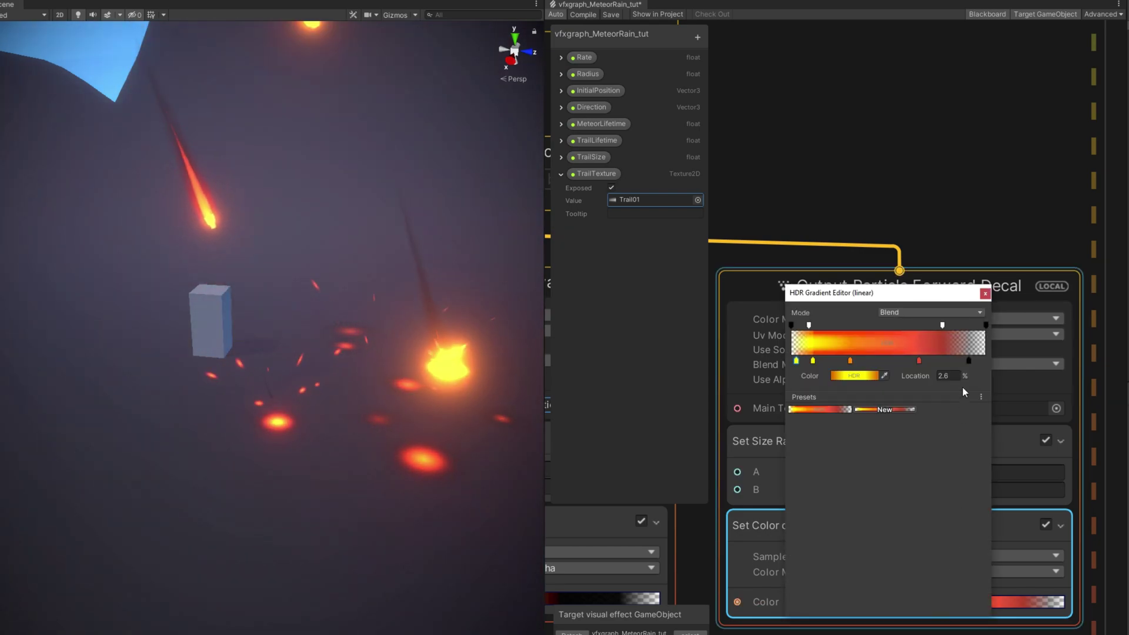
pyautogui.click(875, 325)
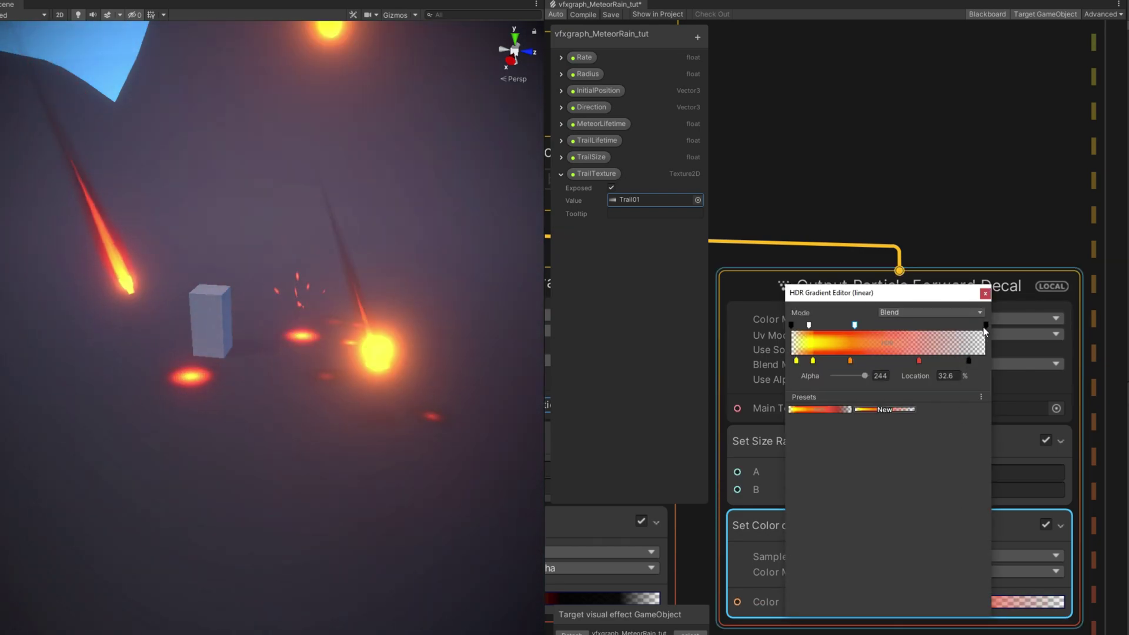
pyautogui.moveTo(984, 325); pyautogui.dragTo(909, 325)
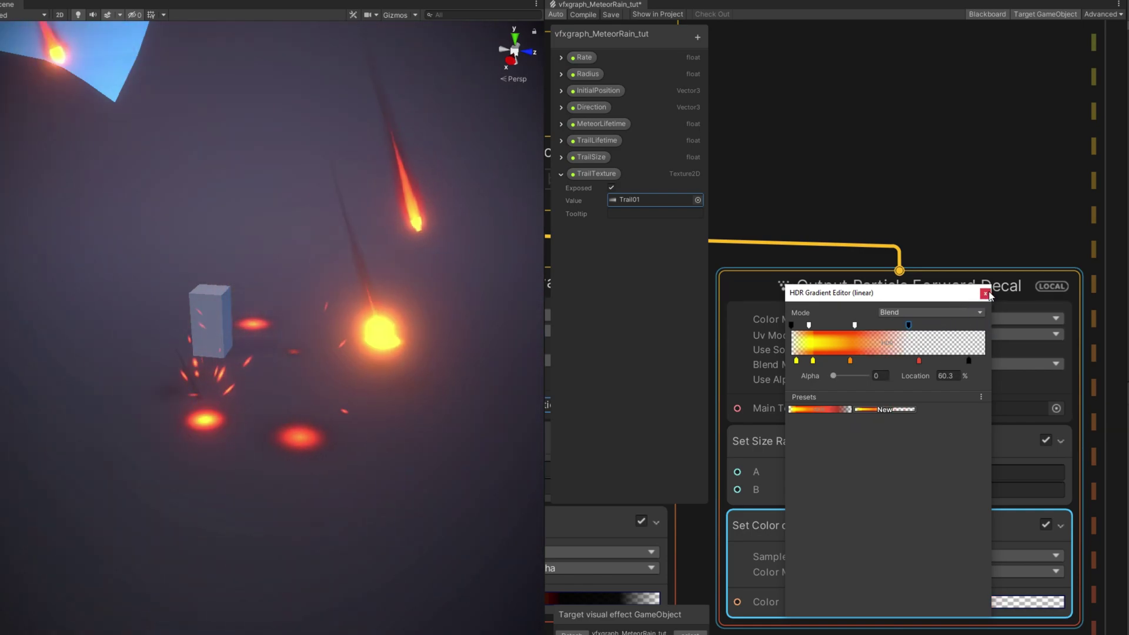
pyautogui.click(986, 294)
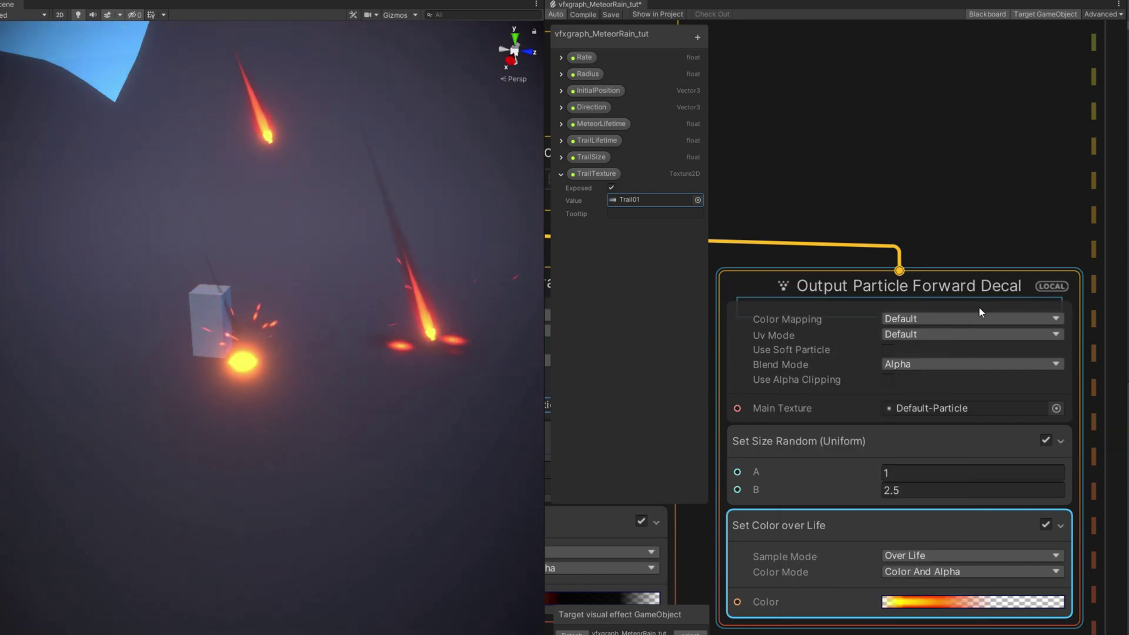
# Step: Set the duplicate forward decal output's Blend Mode to Additive and open its Color over Life gradient for editing
pyautogui.click(919, 365)
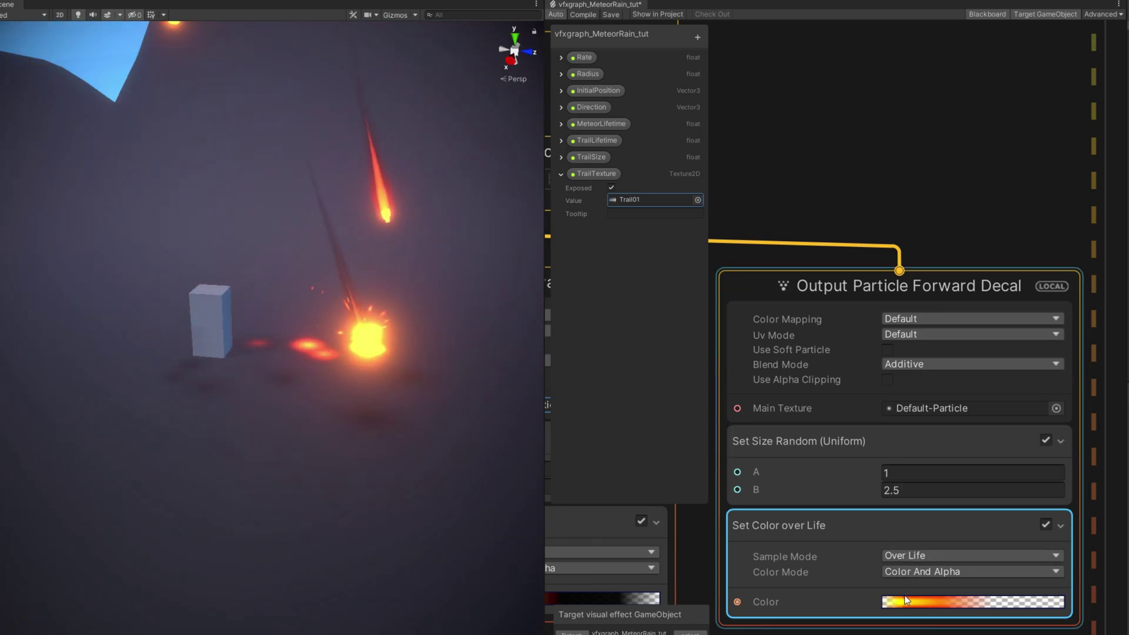
pyautogui.click(902, 603)
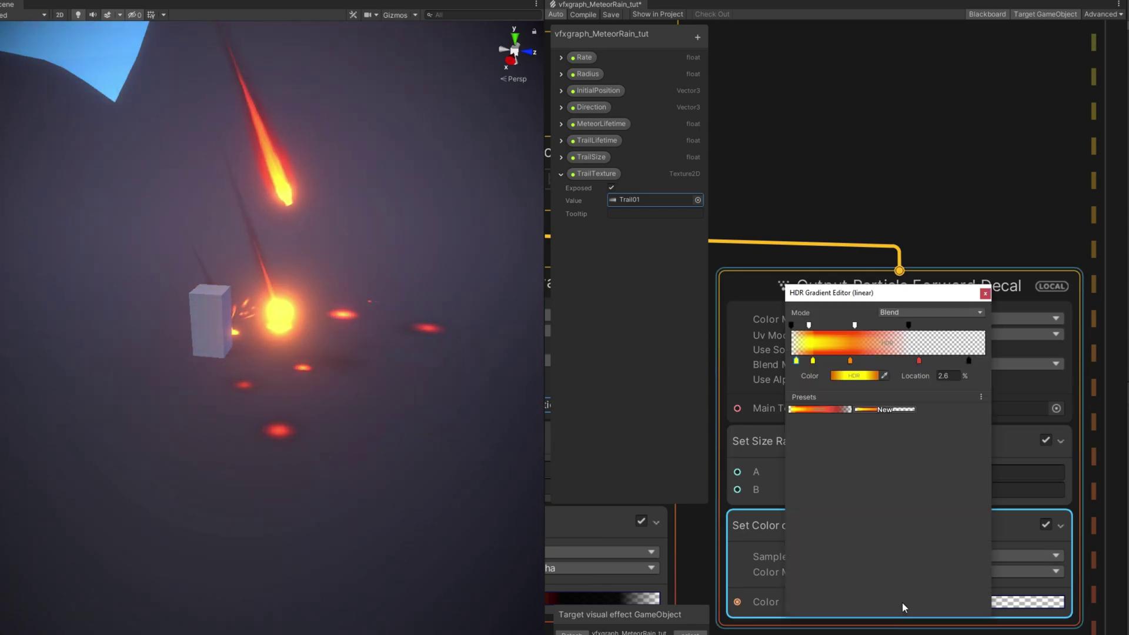